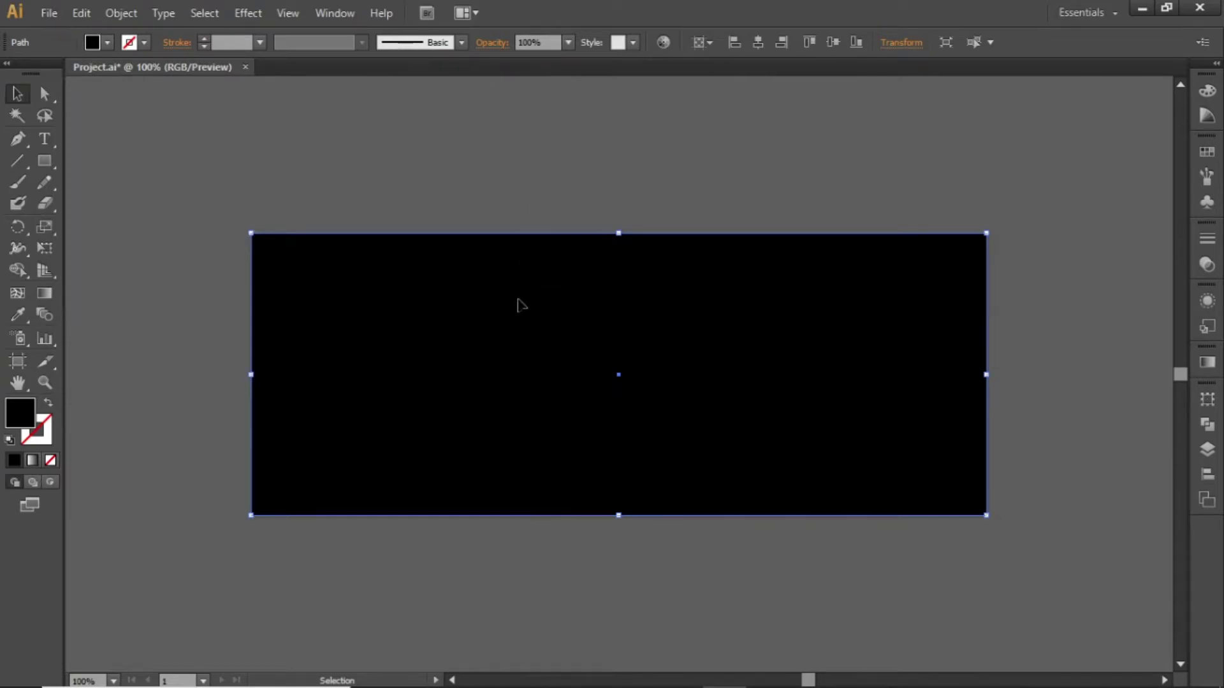
Copy the black background rectangle and paste the duplicate in front of the original.
left_click(83, 14)
left_click(155, 109)
left_click(75, 16)
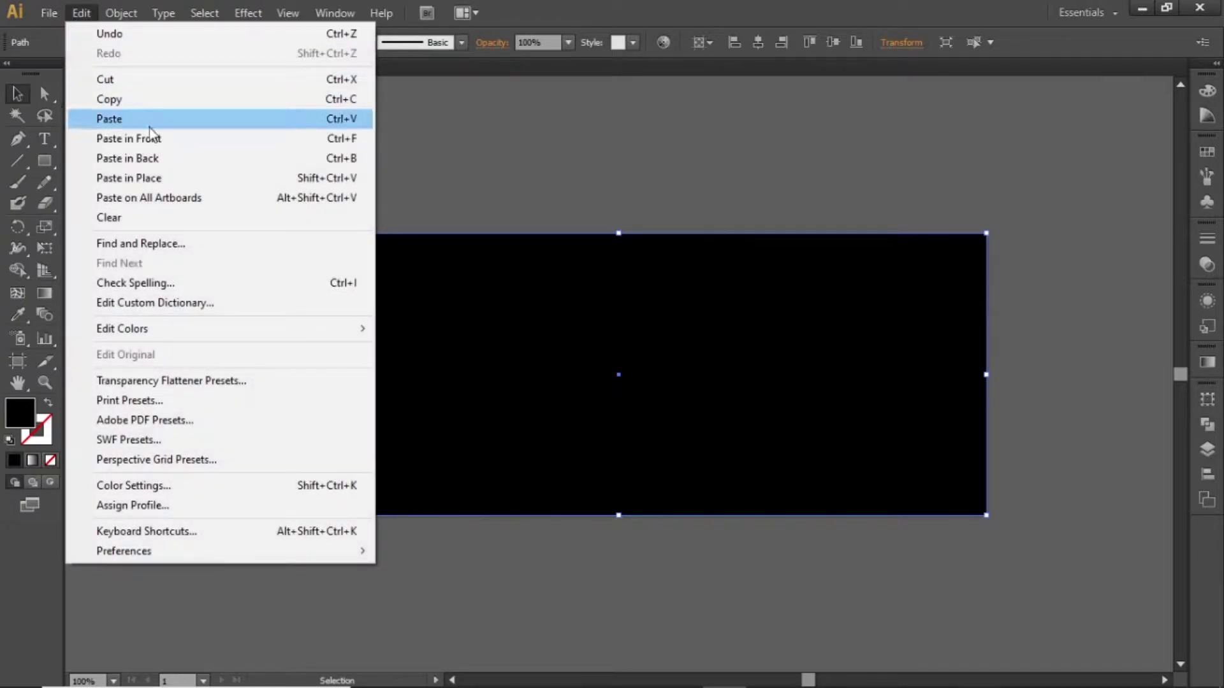
left_click(192, 146)
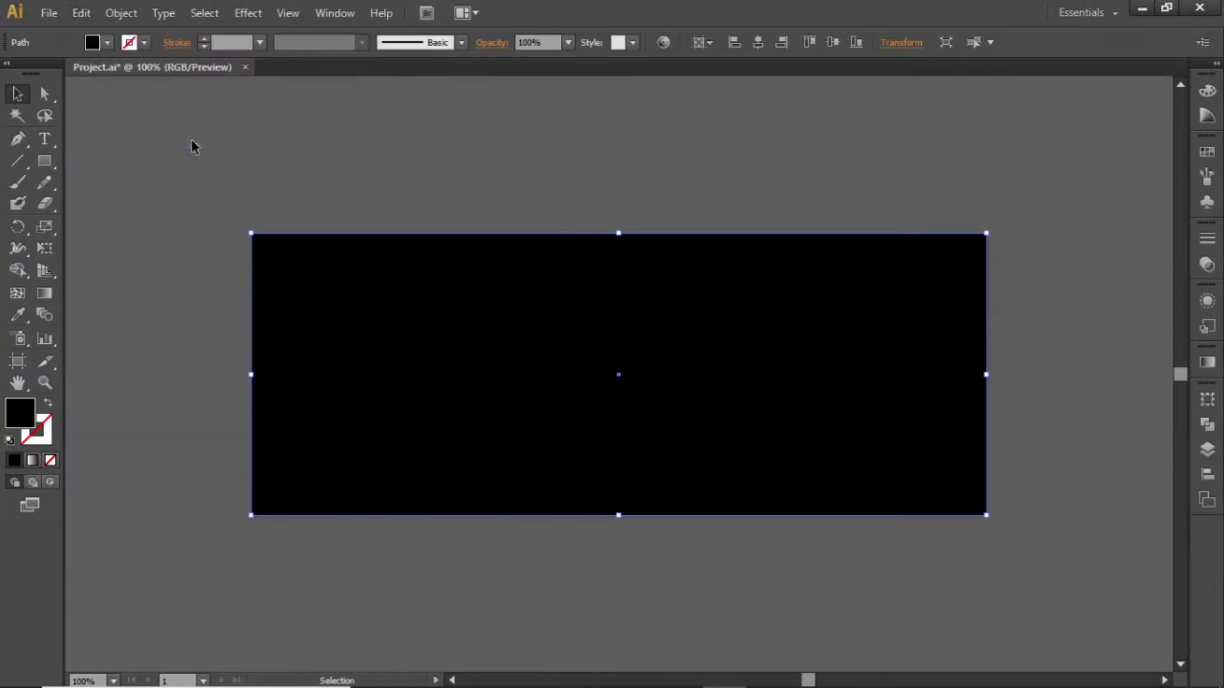
Fill the duplicated rectangle with a linear white-to-black gradient running vertically from top to bottom at -90°.
left_click(1199, 366)
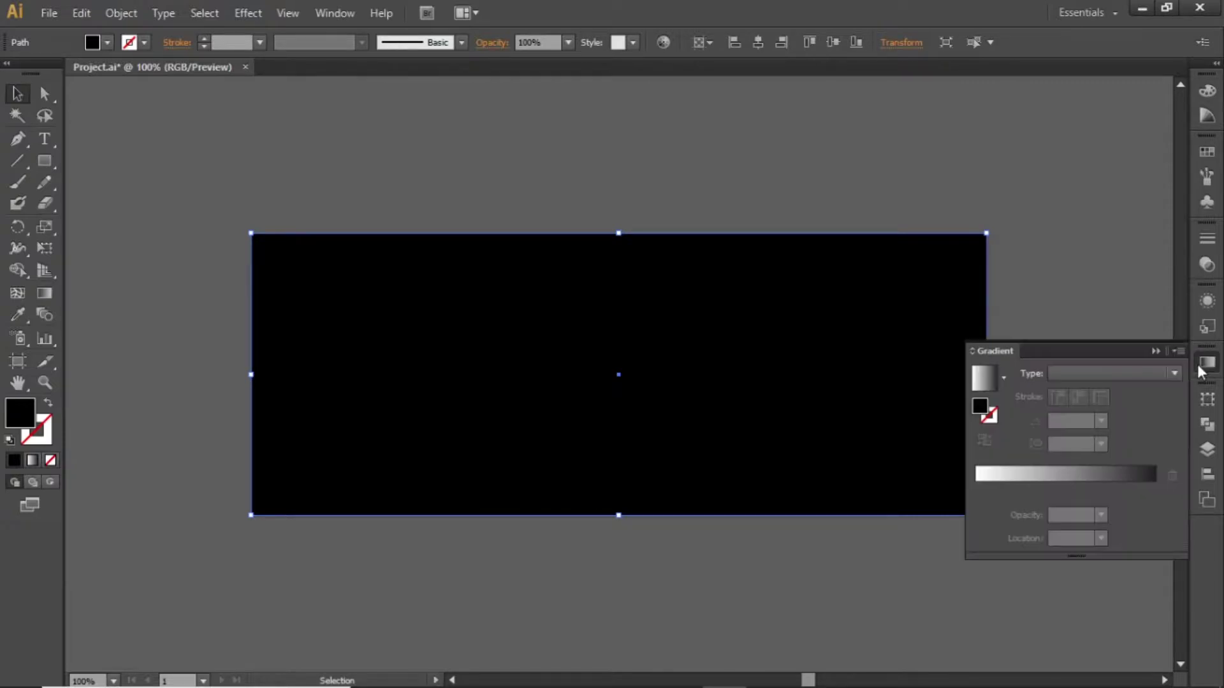
left_click(990, 384)
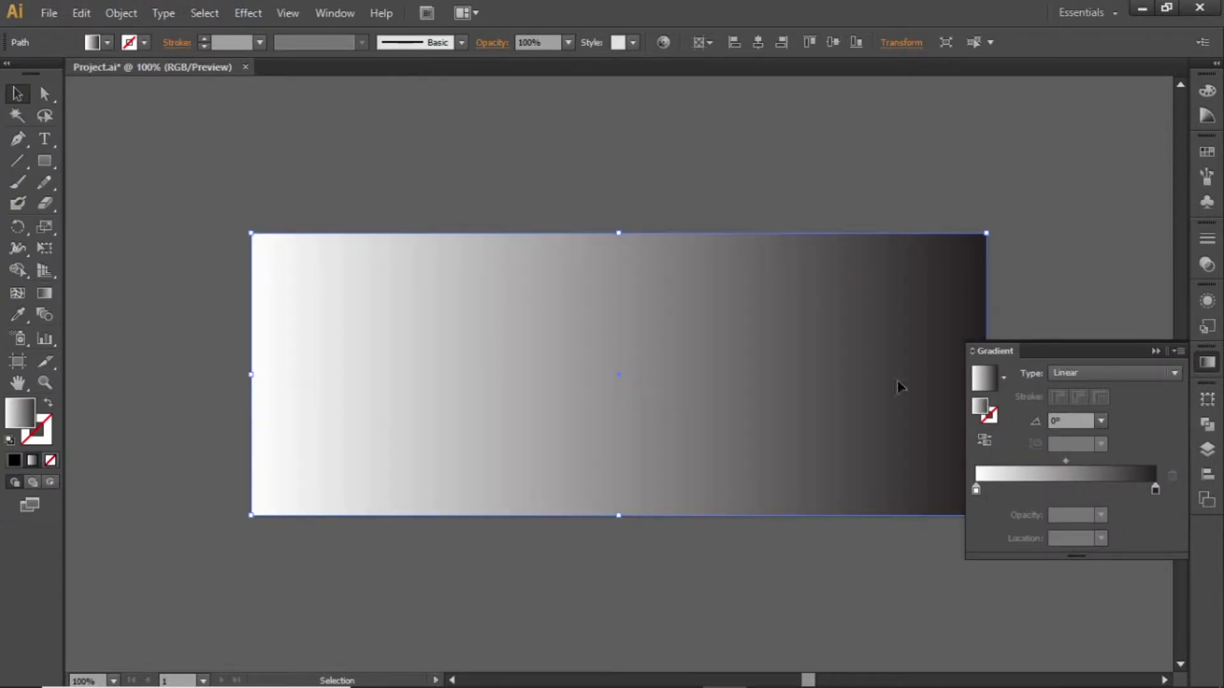
left_click(45, 293)
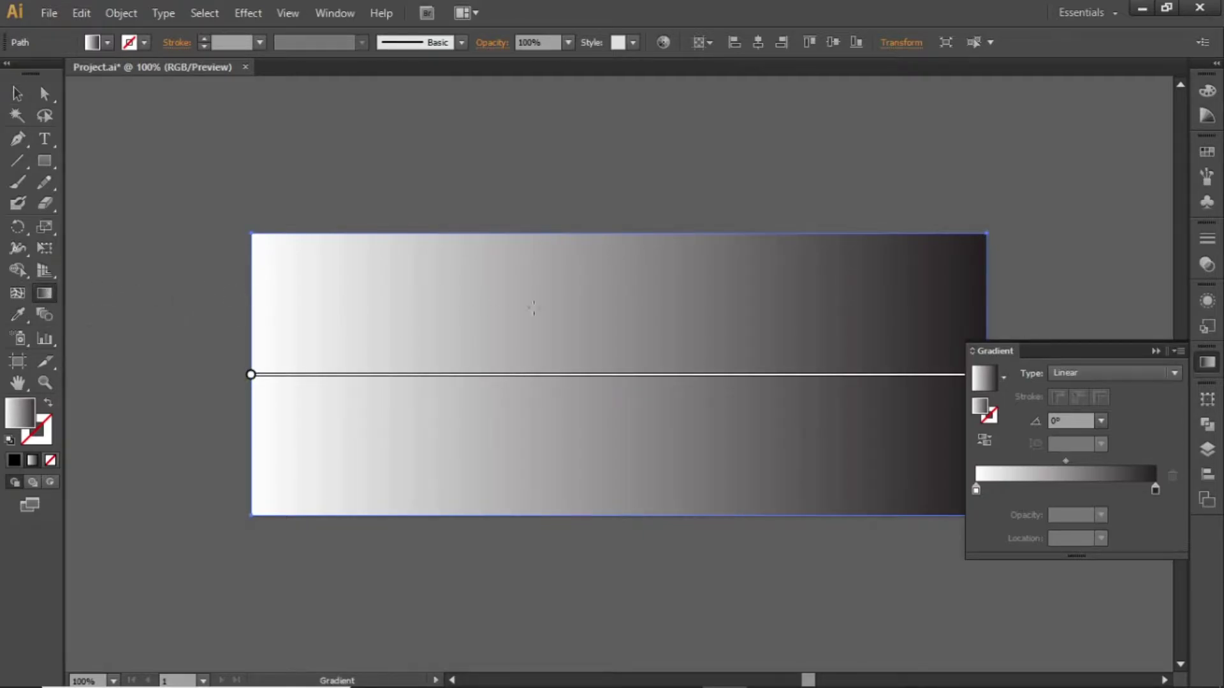
left_click_drag(626, 246, 618, 500)
key("v")
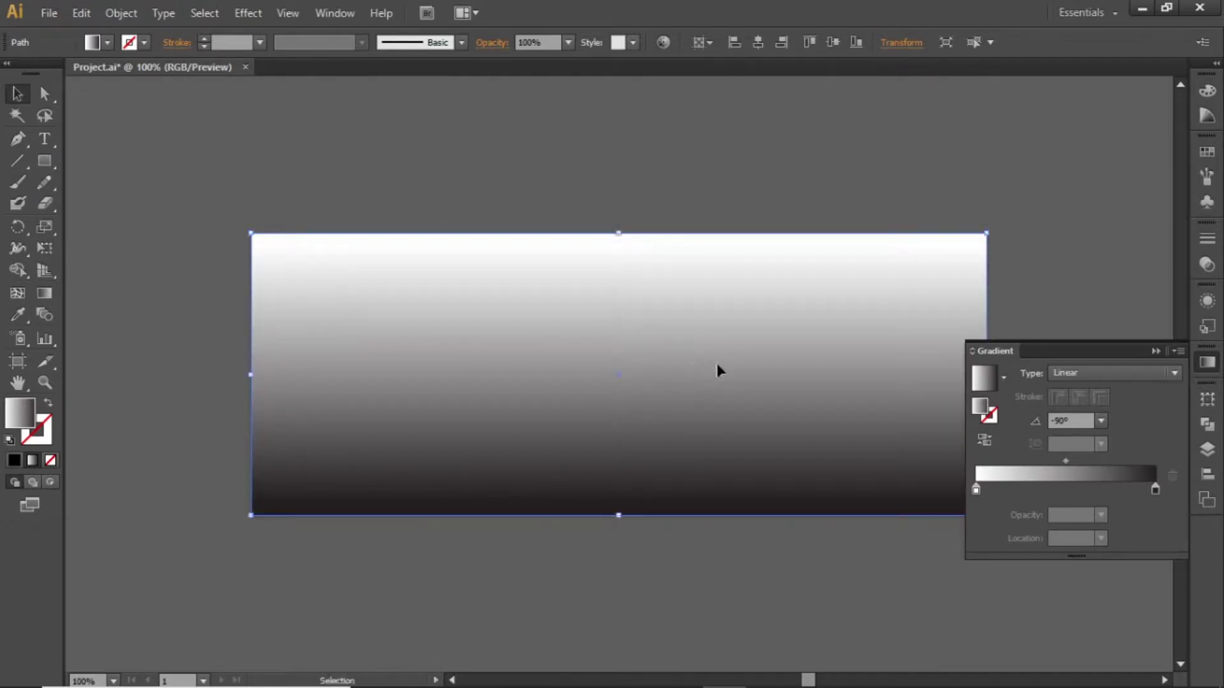
Color both stops of the rectangle's gradient with the first orange swatch of the custom color group.
double_click(975, 490)
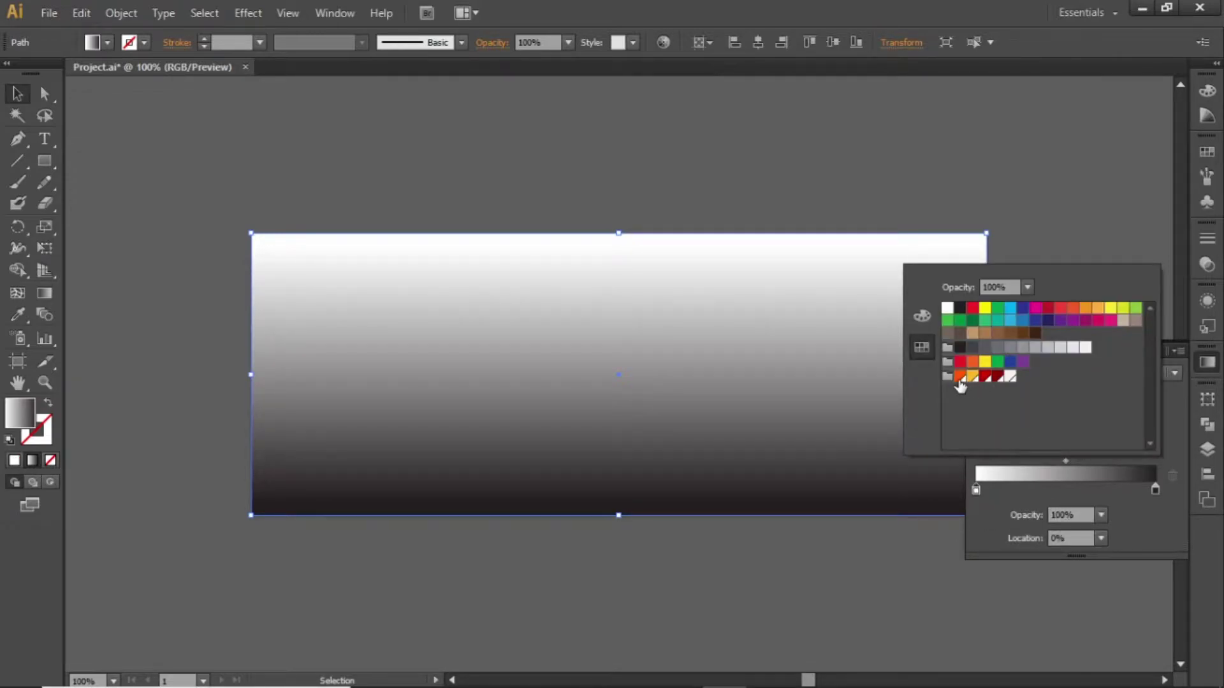
left_click(961, 377)
double_click(1156, 490)
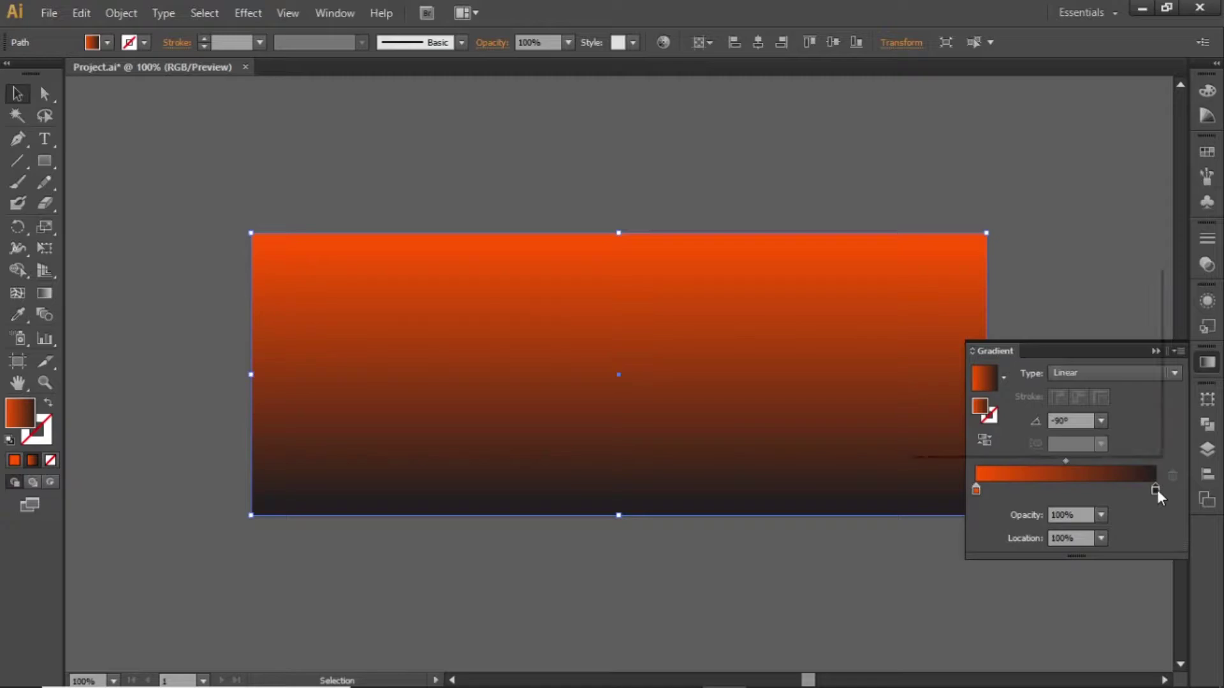
left_click(960, 377)
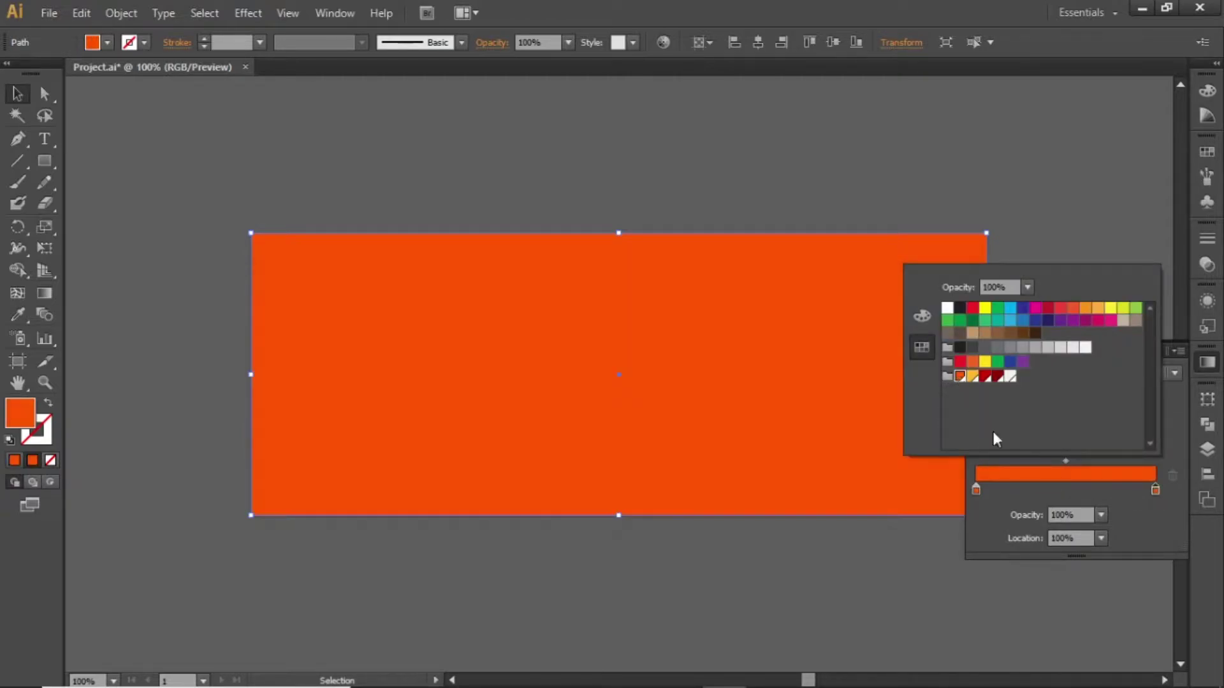
left_click(1142, 519)
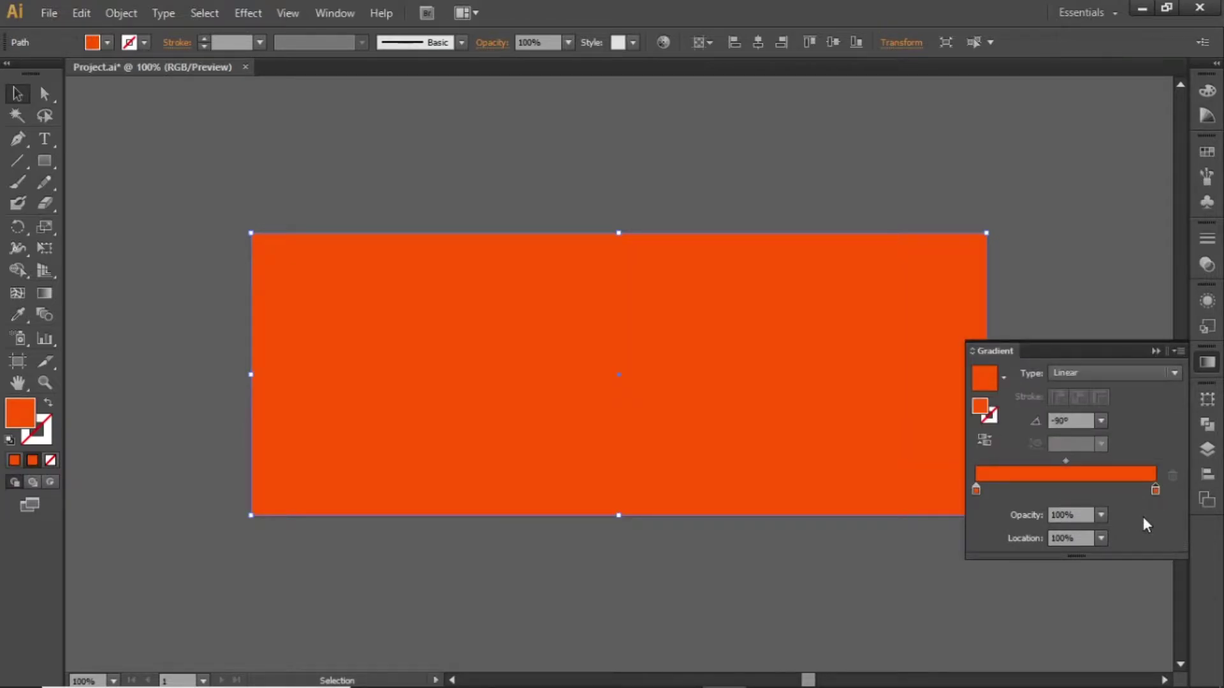
Set the gradient's start stop to 0% opacity and its end stop to 50%, and deselect the rectangle.
left_click(976, 489)
left_click(1102, 516)
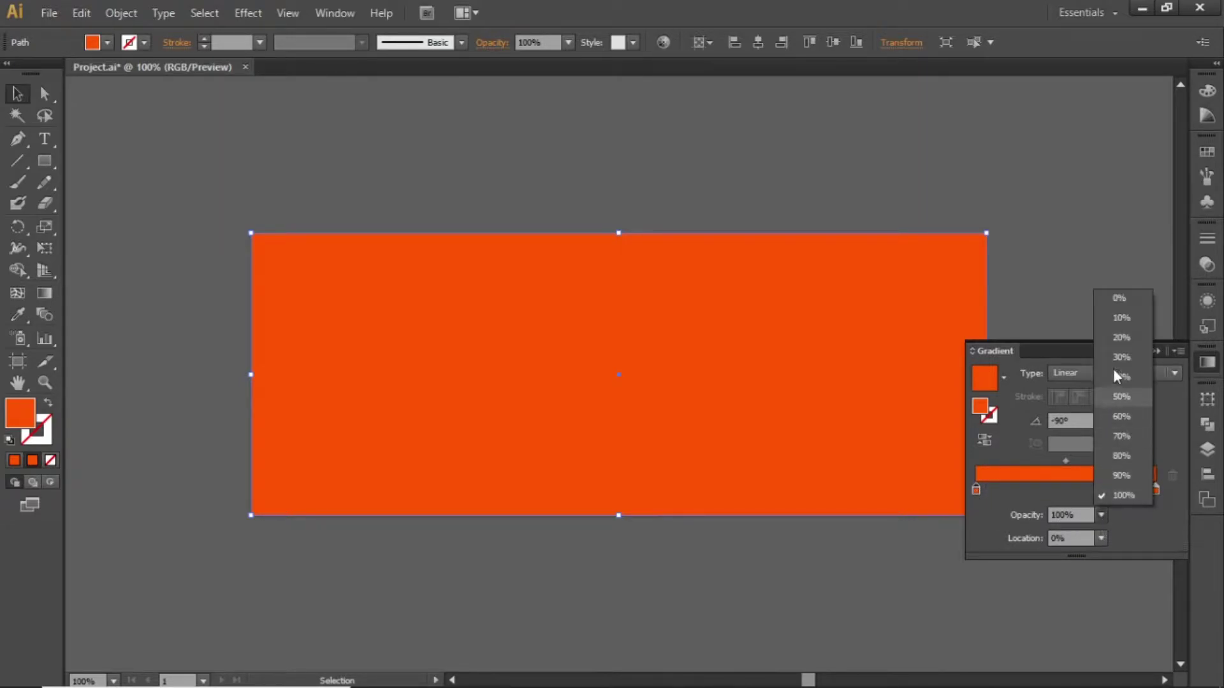
left_click(1123, 310)
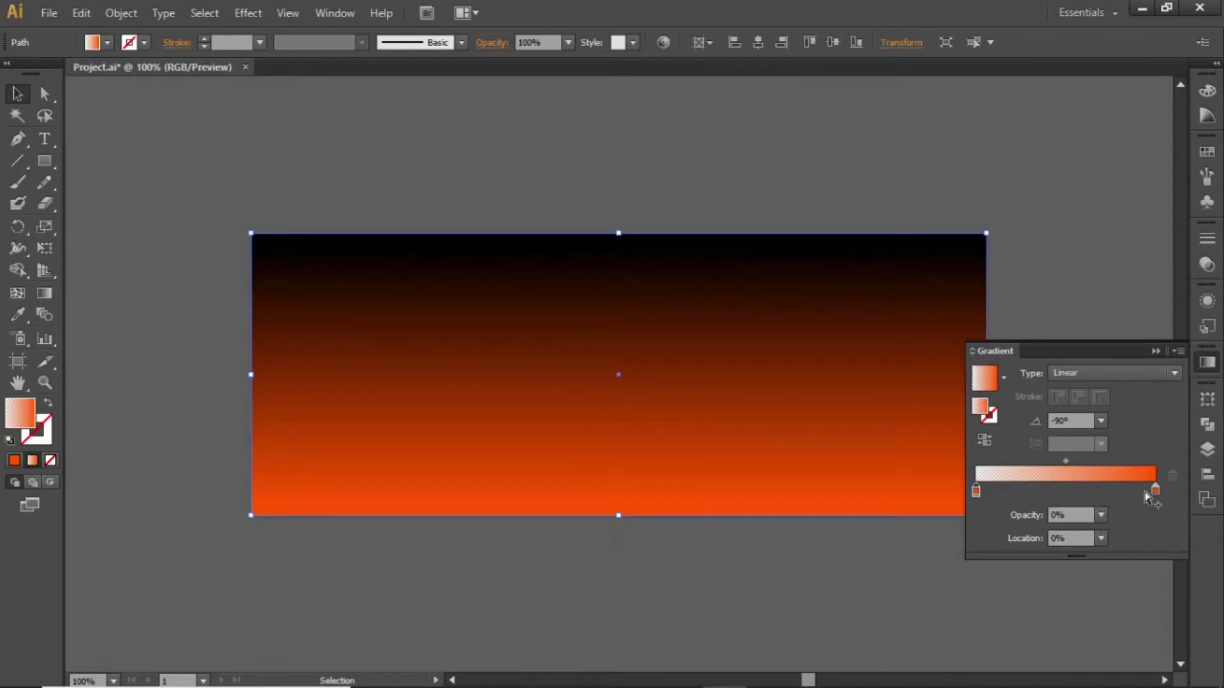
left_click(1155, 489)
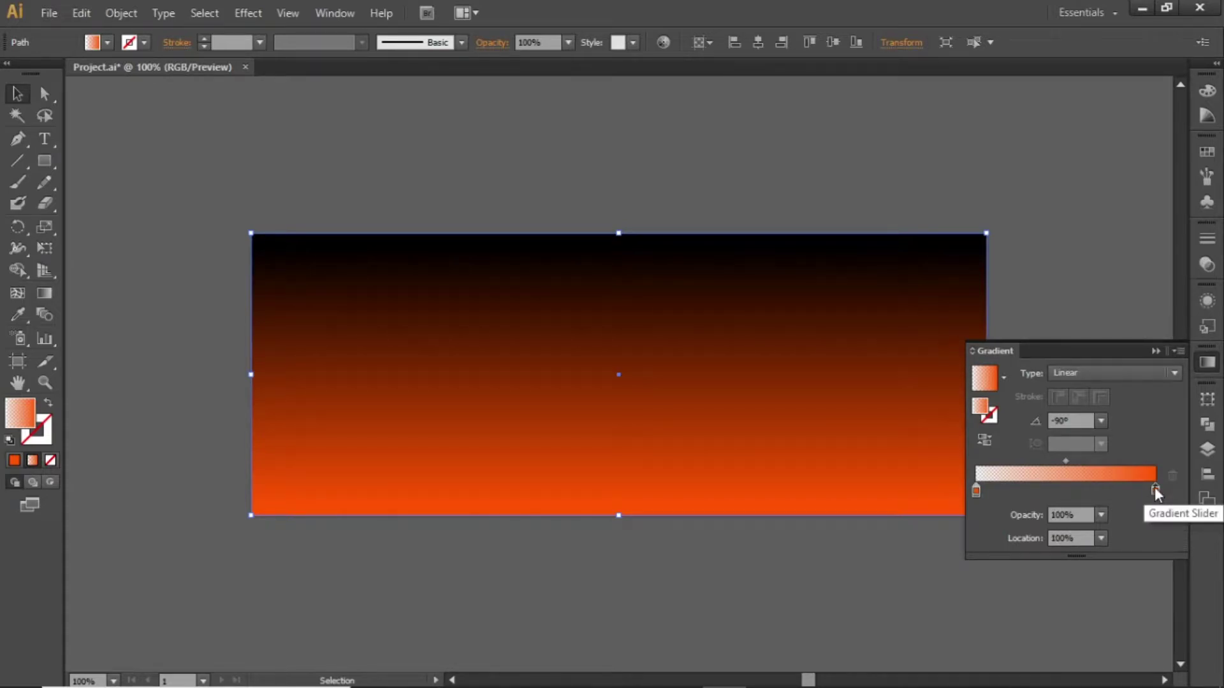
left_click(1101, 515)
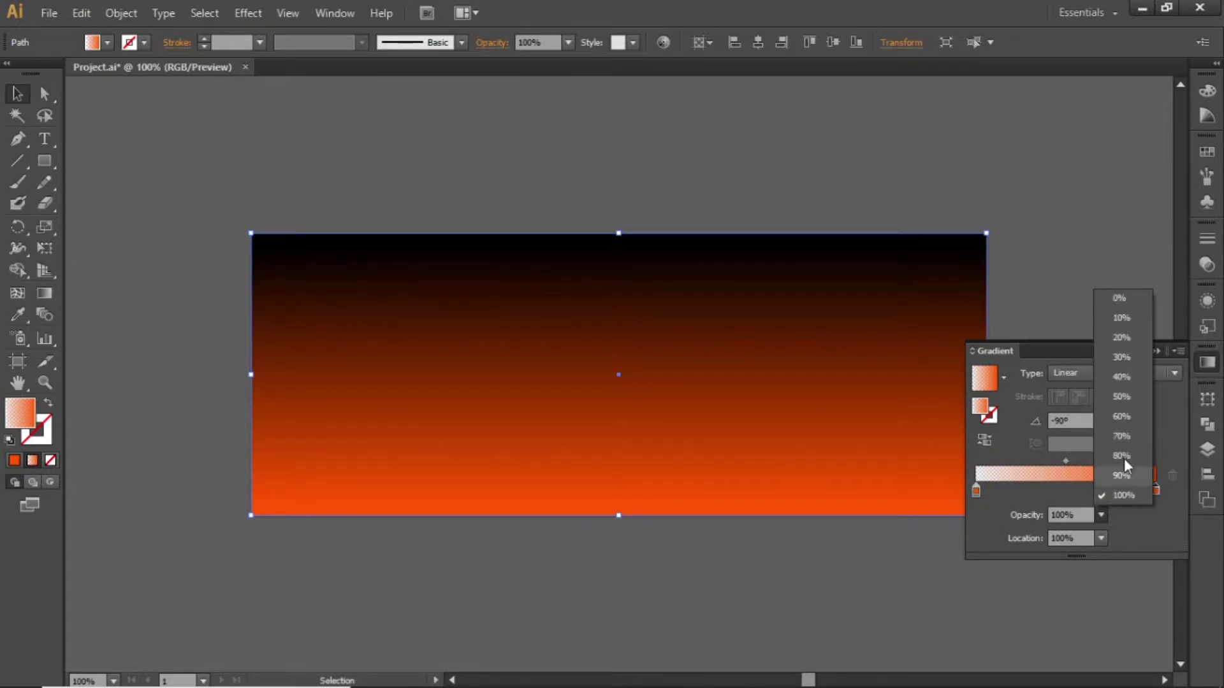
left_click(1128, 405)
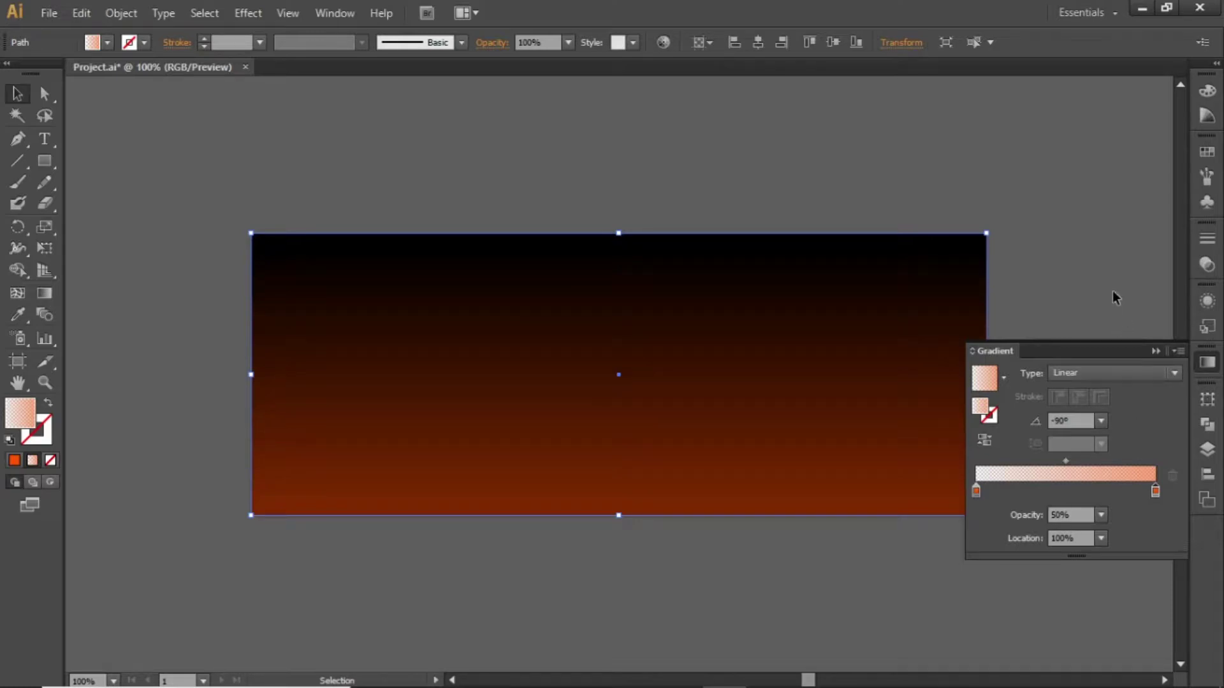
left_click(1113, 292)
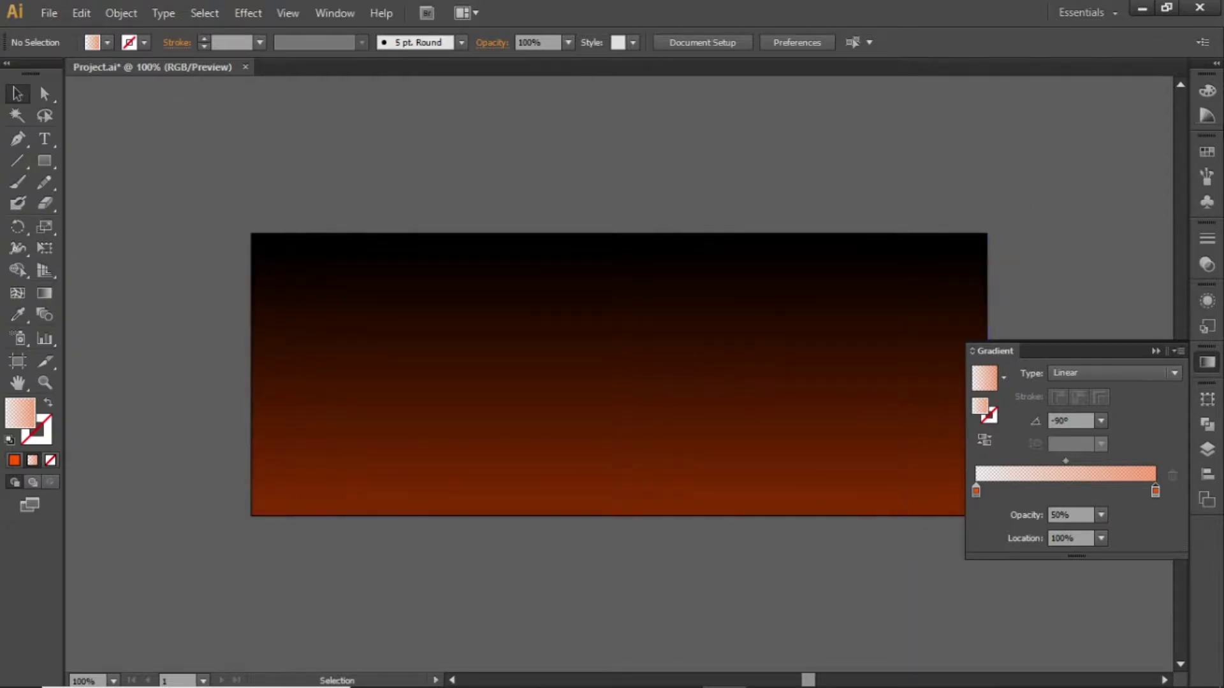
Check the RGB values of the orange swatch in its swatch options.
left_click(1206, 153)
double_click(996, 228)
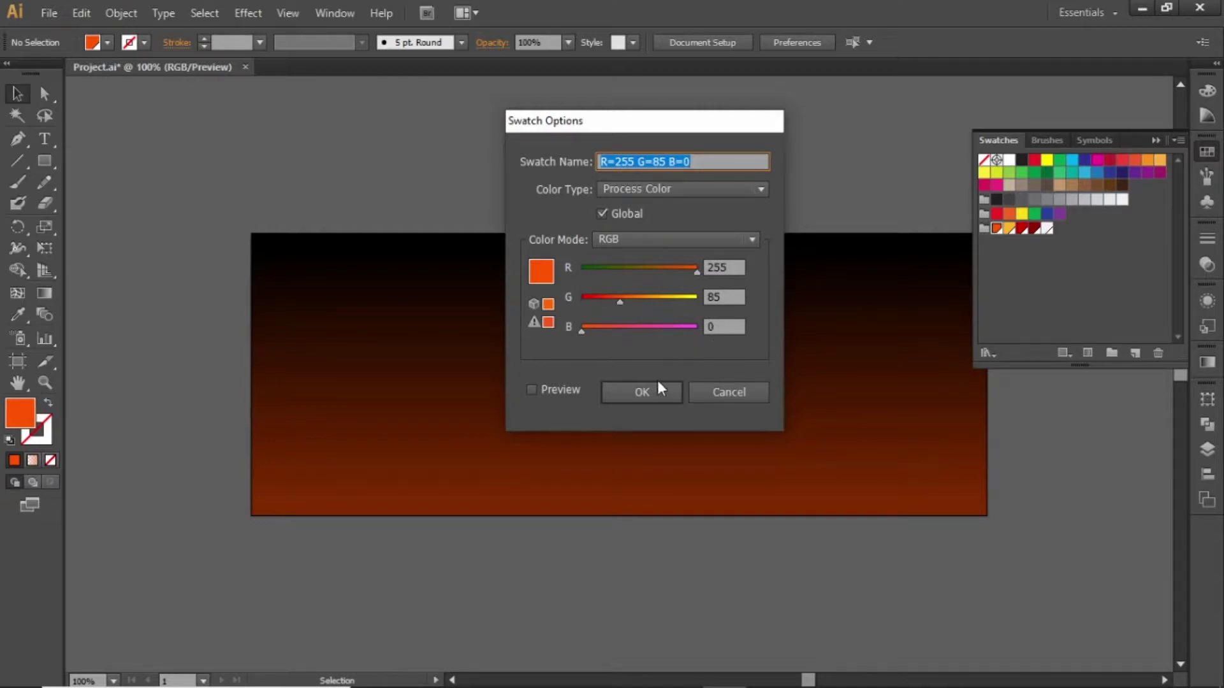
left_click(651, 392)
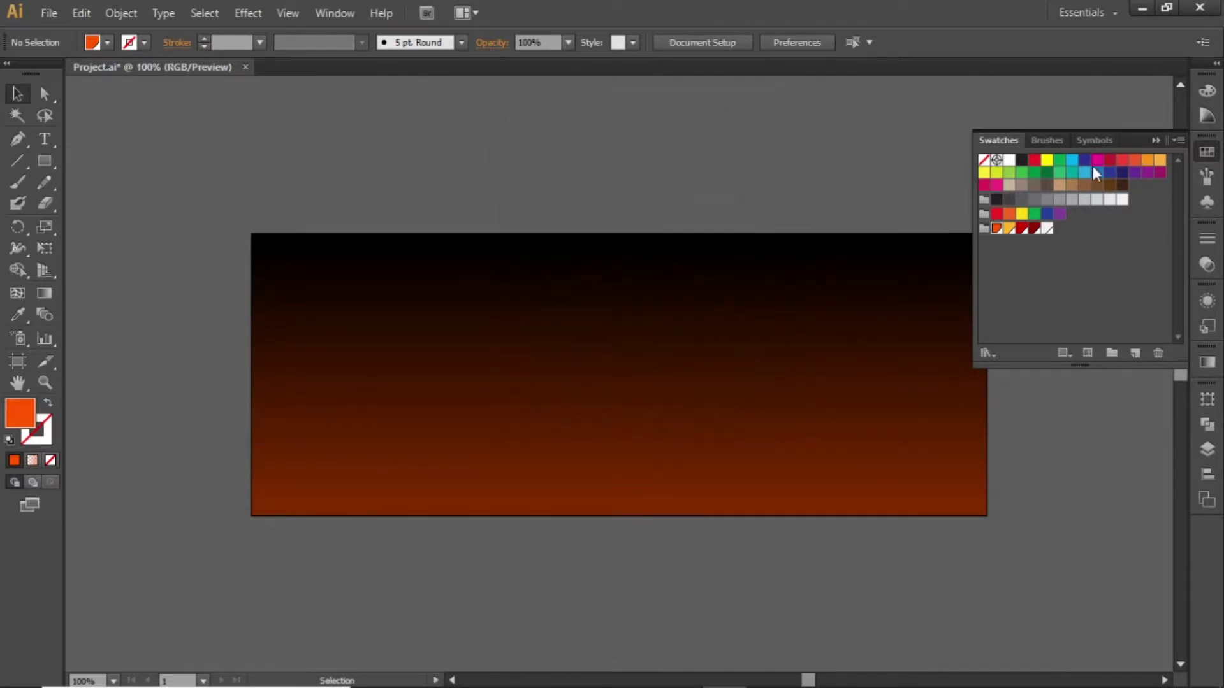
left_click(1155, 140)
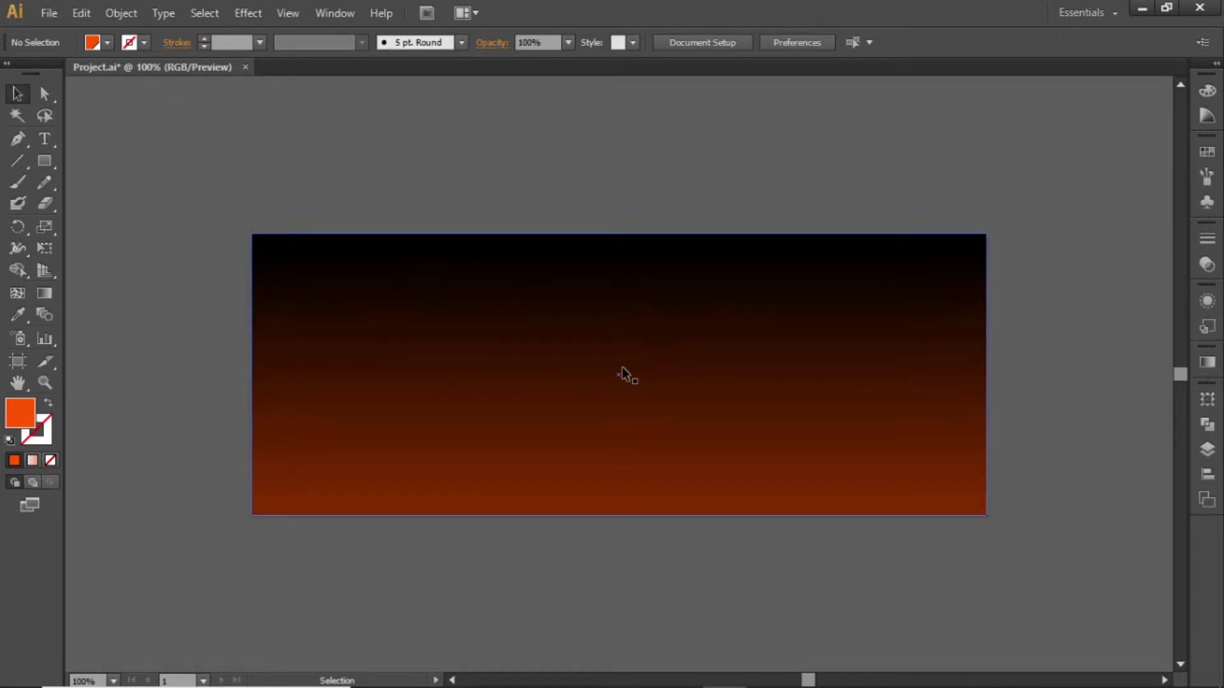
Switch to File Explorer and place the Small Particles image from the Video Project folder onto the banner in Illustrator.
left_click(510, 677)
left_click_drag(656, 310, 217, 94)
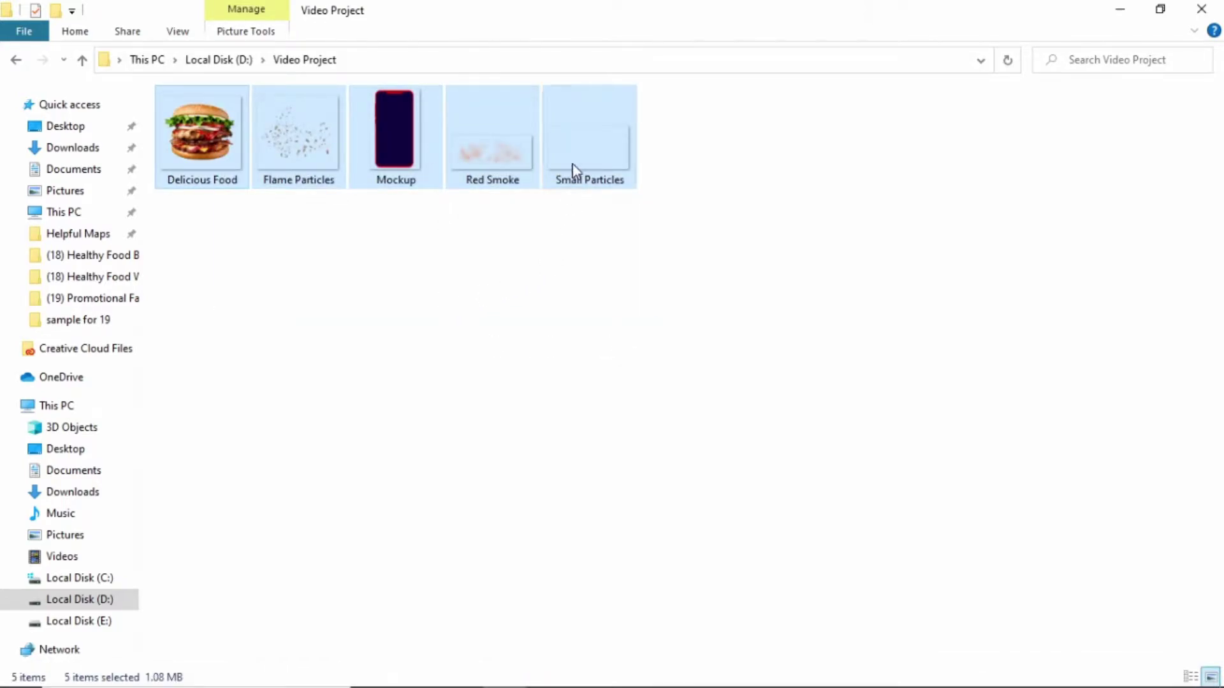
left_click(576, 245)
left_click_drag(582, 154, 622, 369)
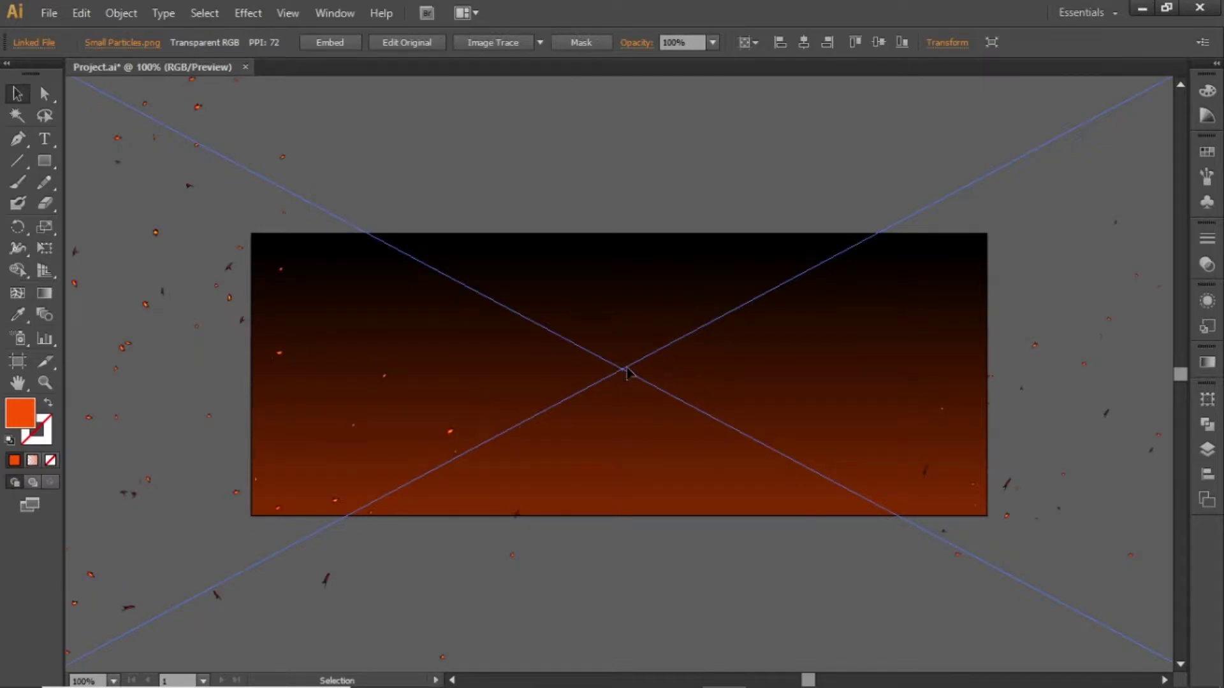
Center the Small Particles image horizontally and vertically on the artboard.
key("ctrl+minus")
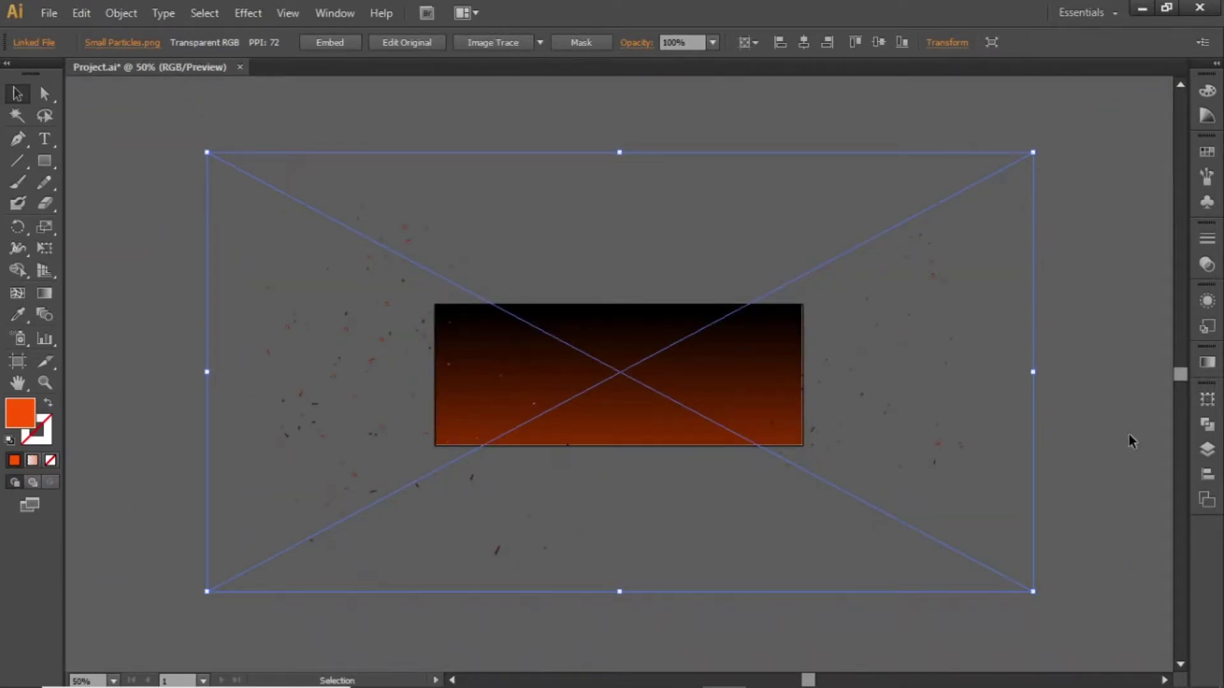
left_click(1207, 474)
left_click(1029, 429)
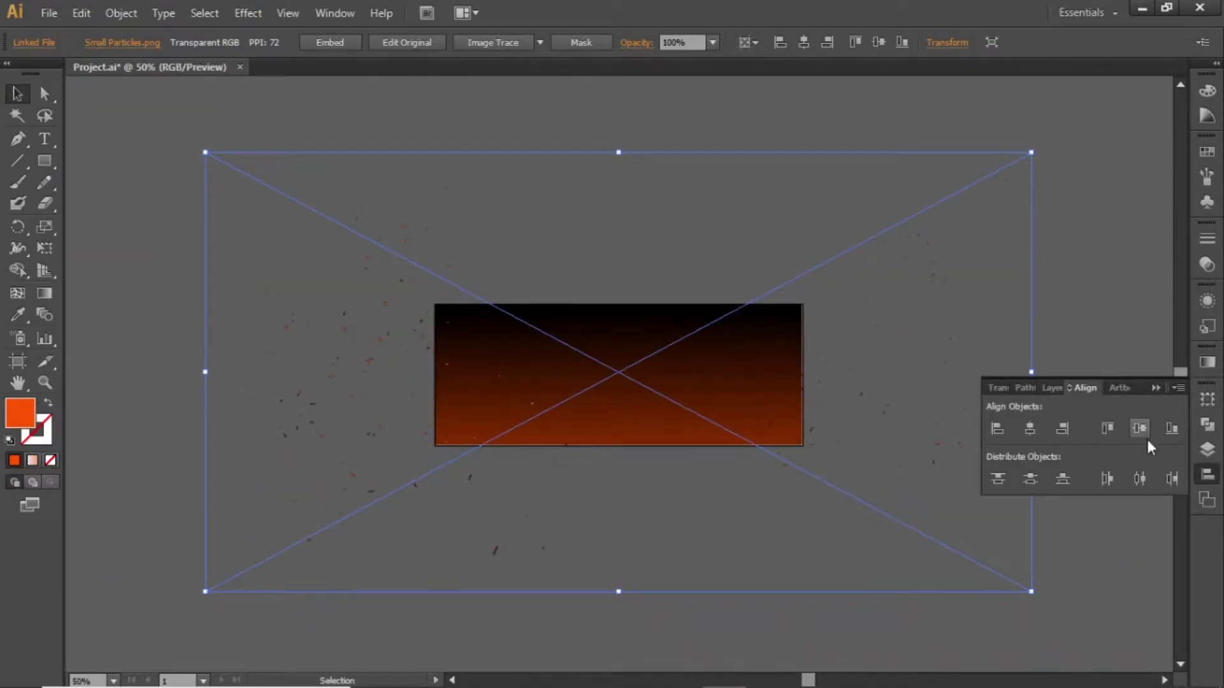
left_click(1139, 428)
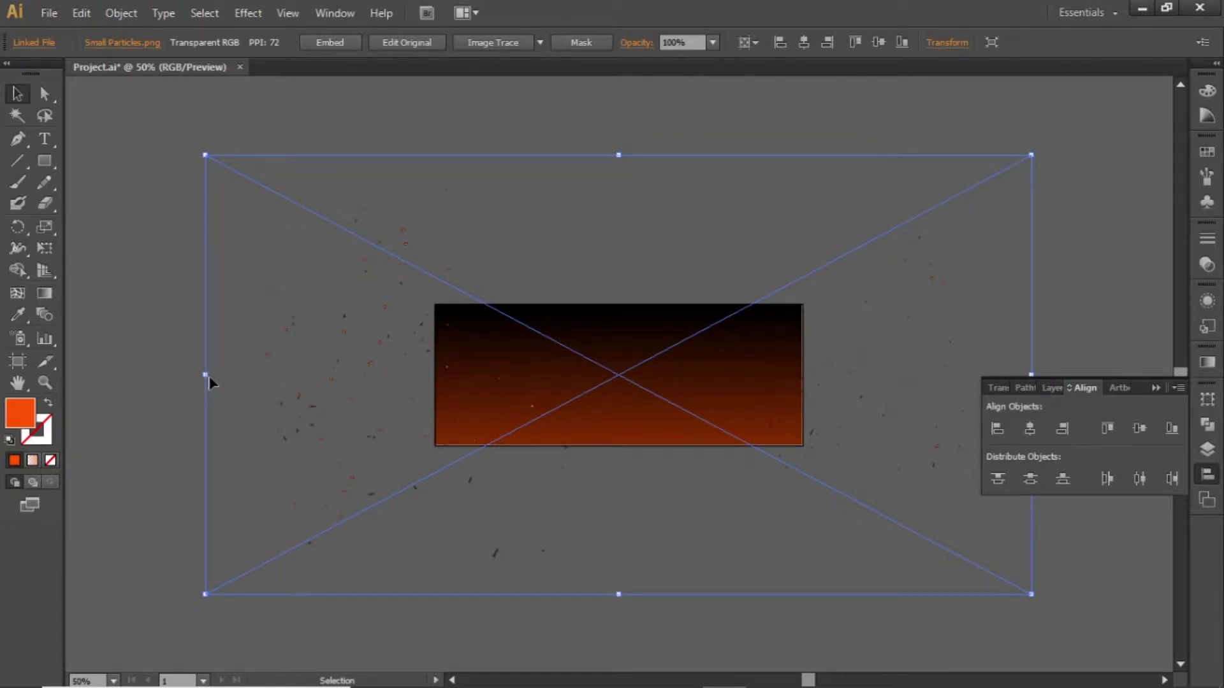
Scale the particles image down proportionally around its center until it is slightly wider than the banner, and deselect it.
left_click_drag(207, 374, 422, 396)
key("ctrl+0")
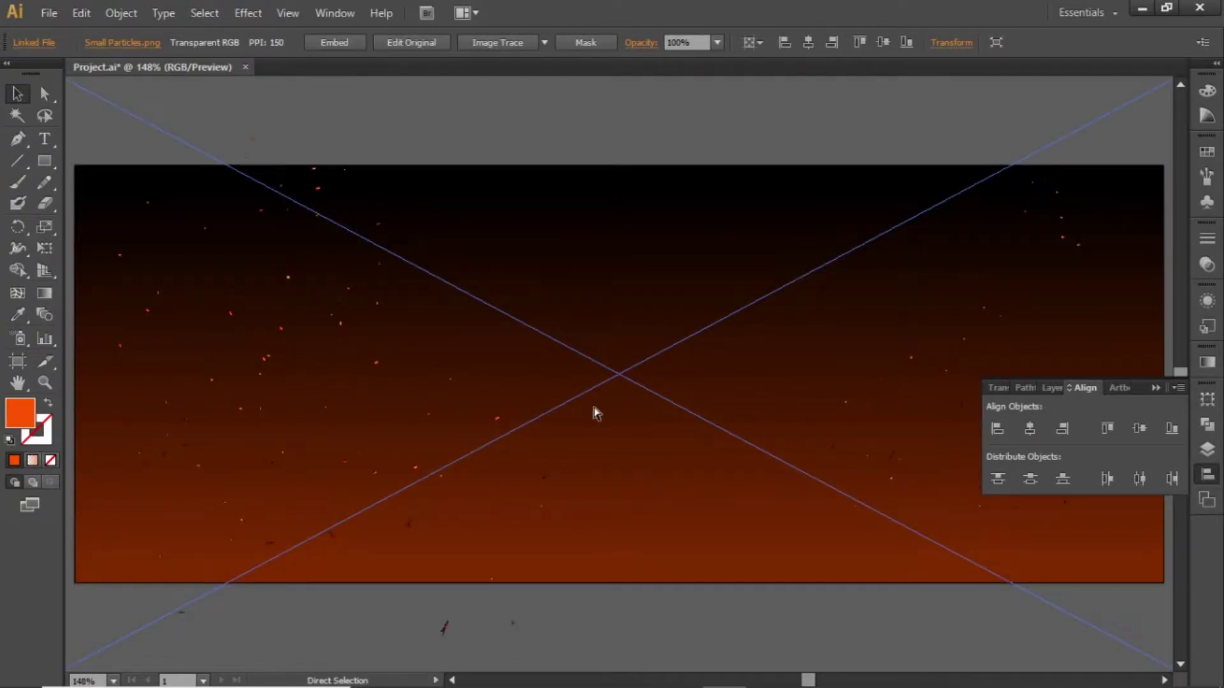
key("ctrl+1")
left_click(1091, 287)
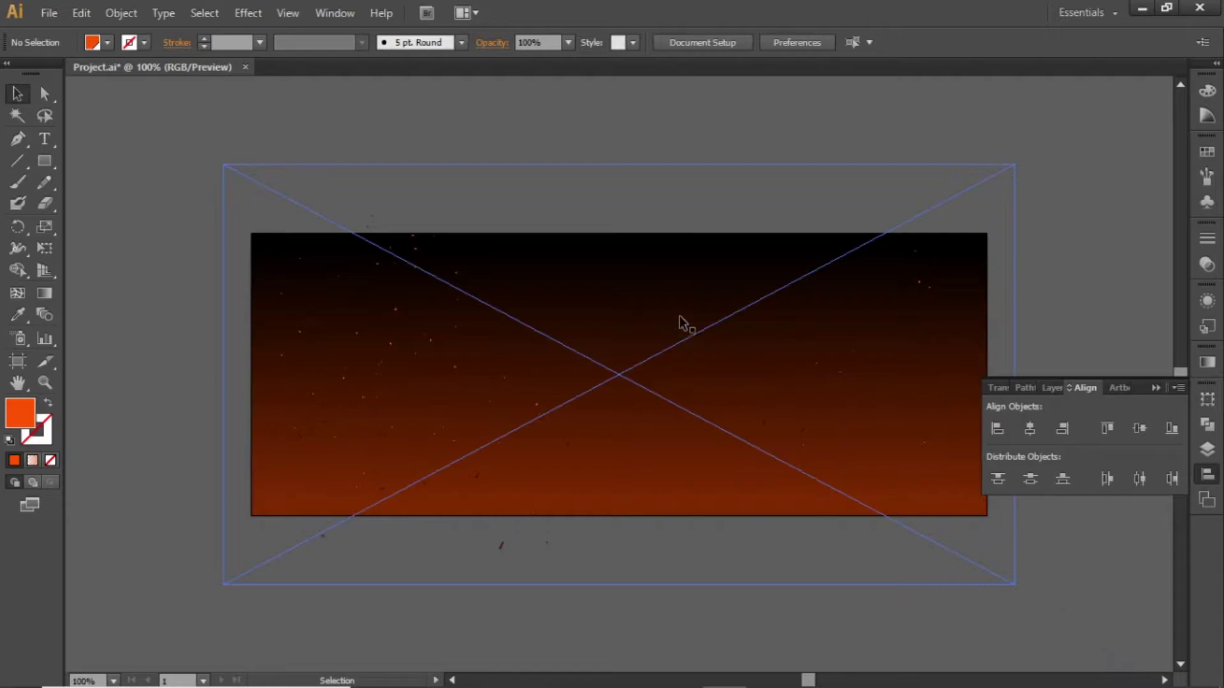
Draw a large circle slightly taller than the banner with the Ellipse tool and center it on the artboard both ways.
left_click_drag(37, 169, 109, 209)
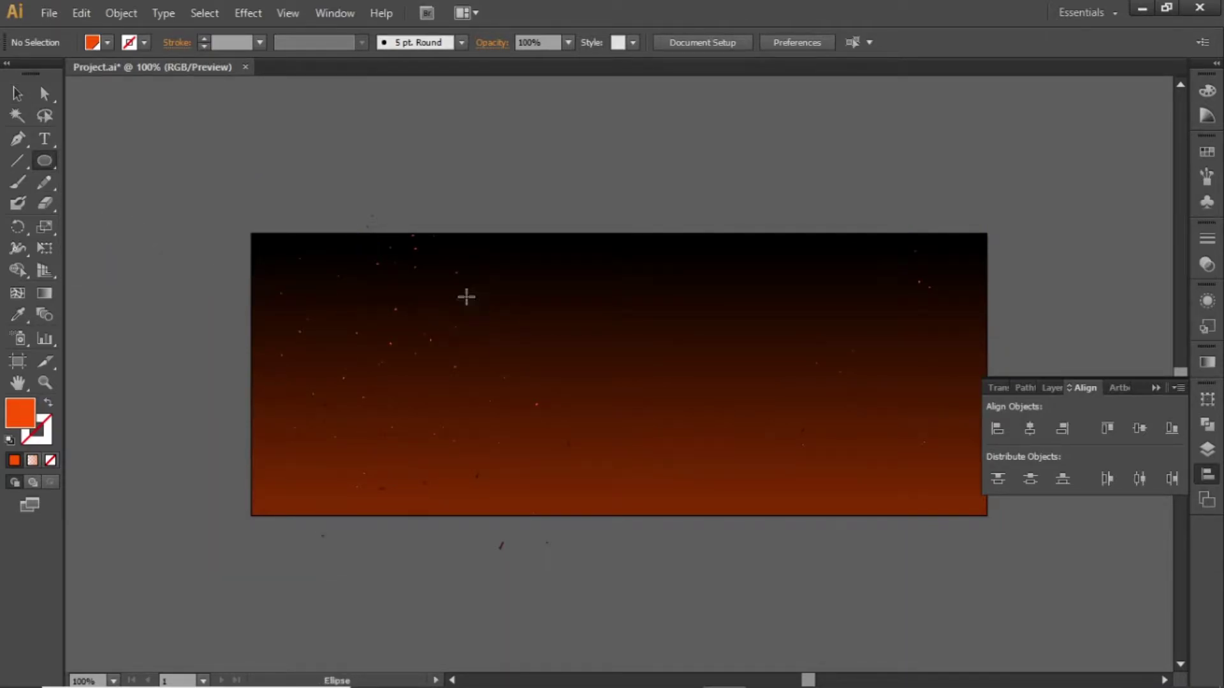
left_click_drag(450, 256, 785, 559)
key("v")
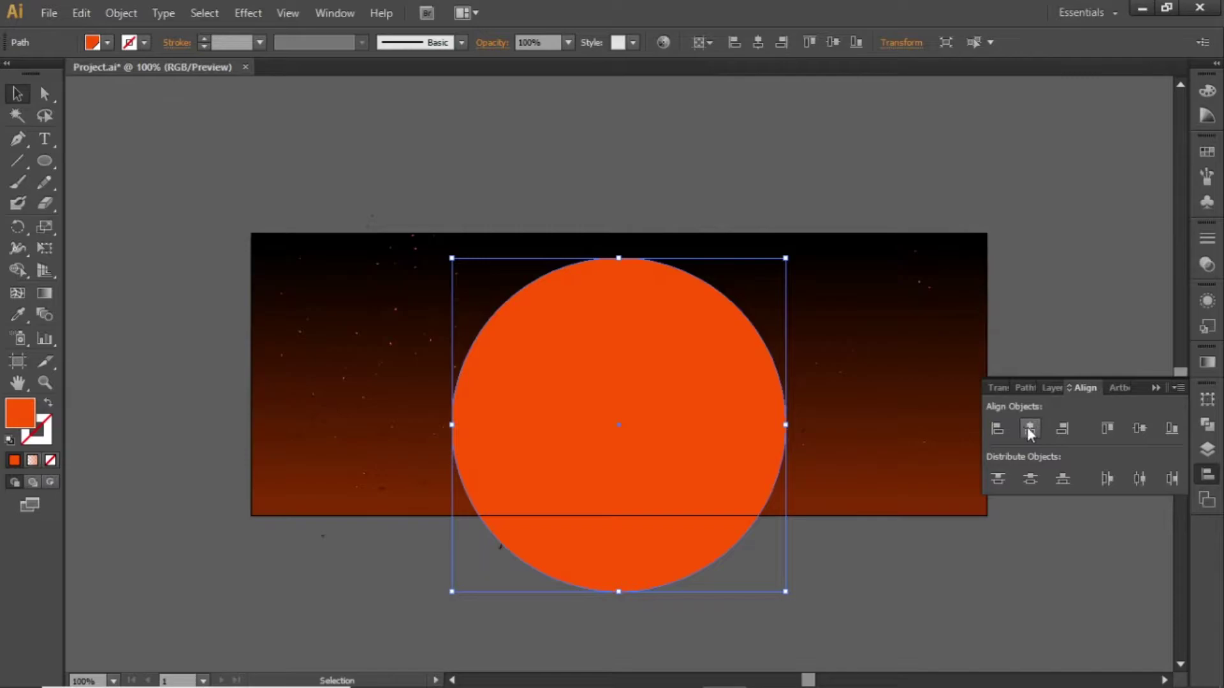
left_click(1138, 434)
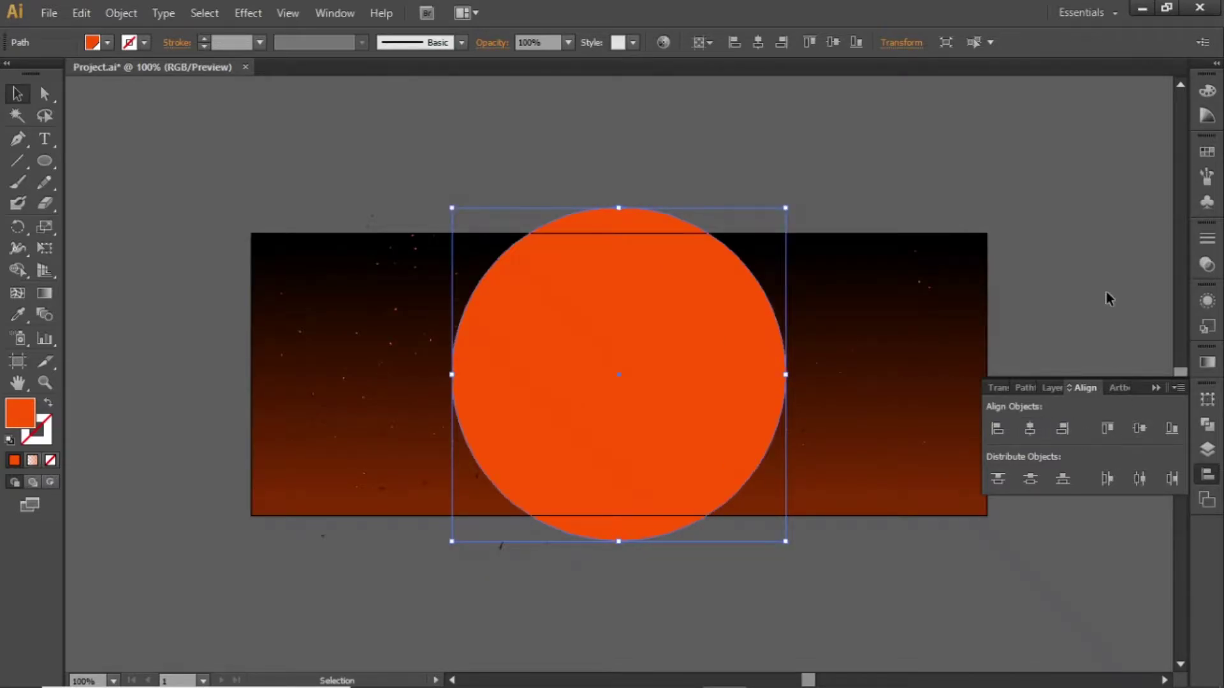
Fill the circle with a gradient and set the gradient type to Radial.
left_click(1207, 362)
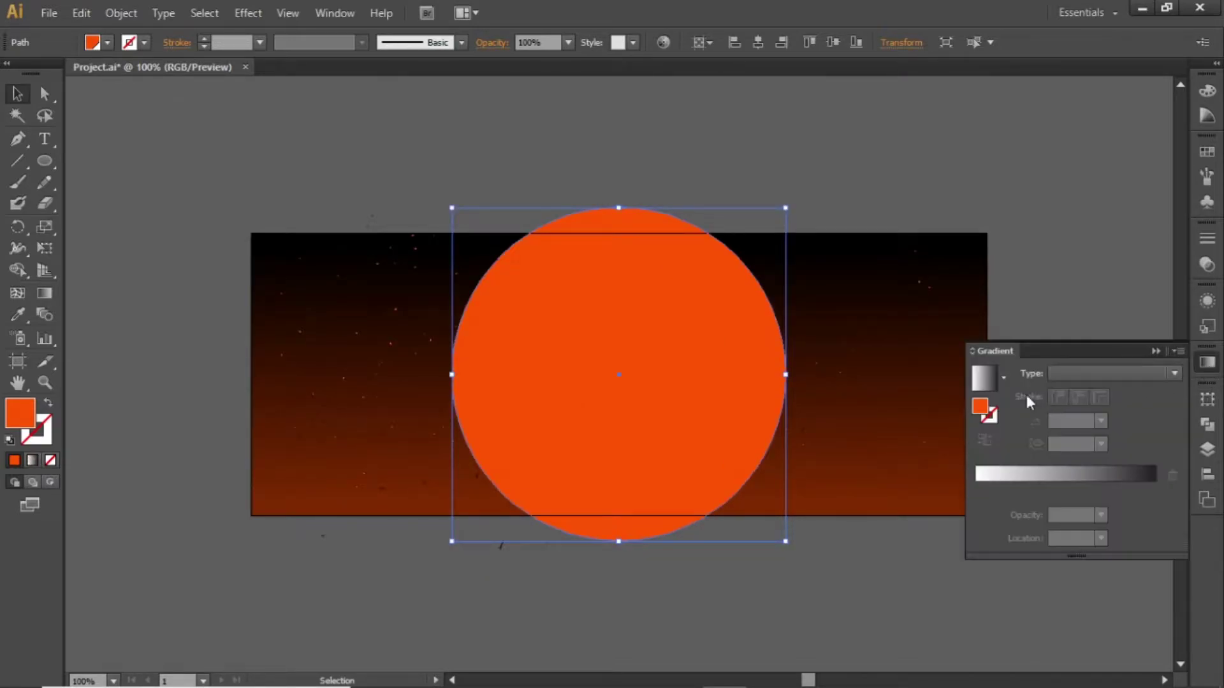
left_click(987, 386)
left_click(1058, 371)
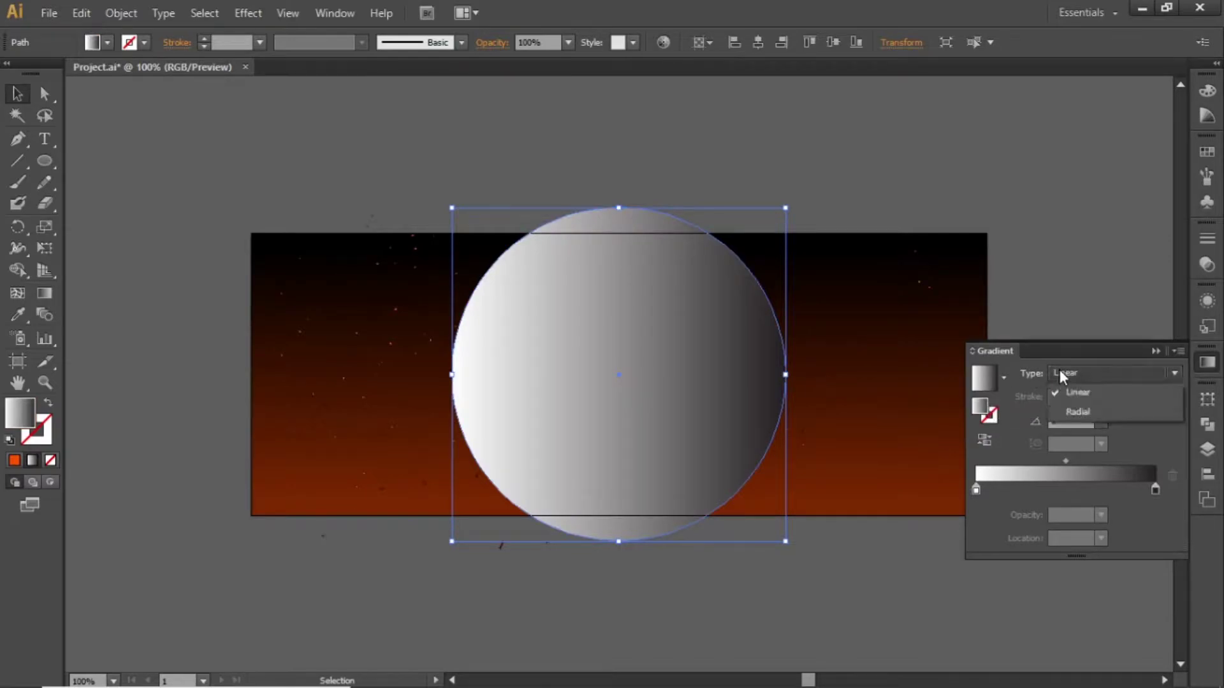
left_click(1084, 406)
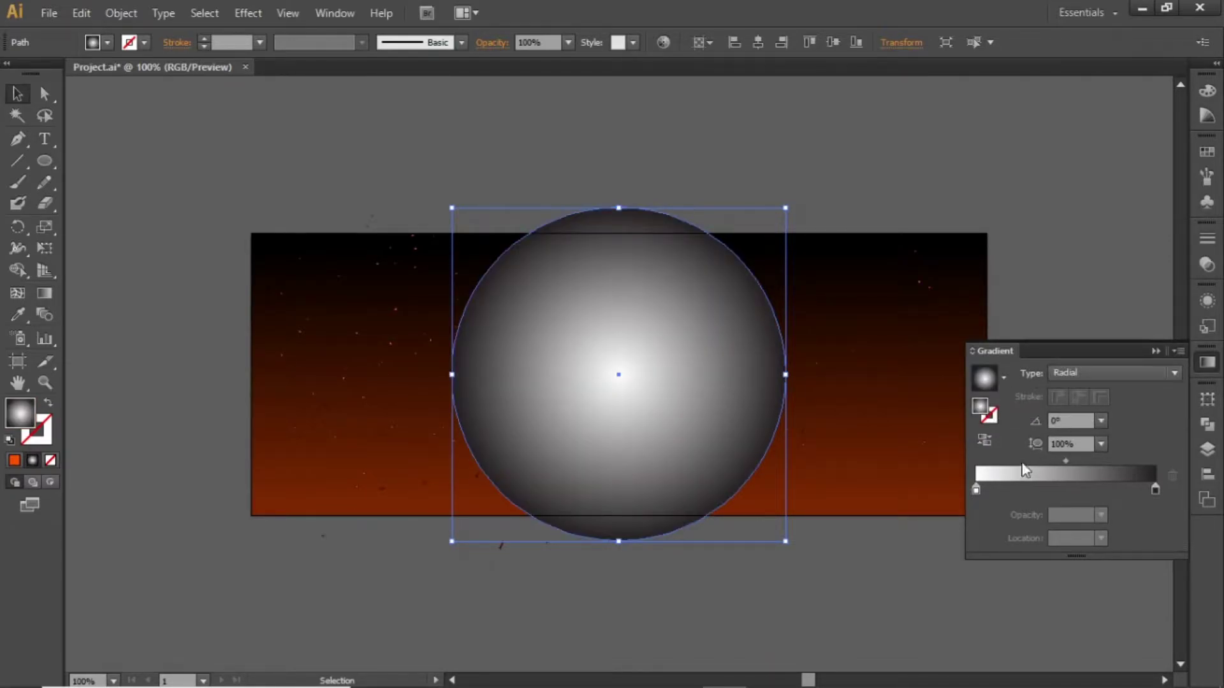
Color both stops of the circle's radial gradient with the dark red swatch.
double_click(975, 489)
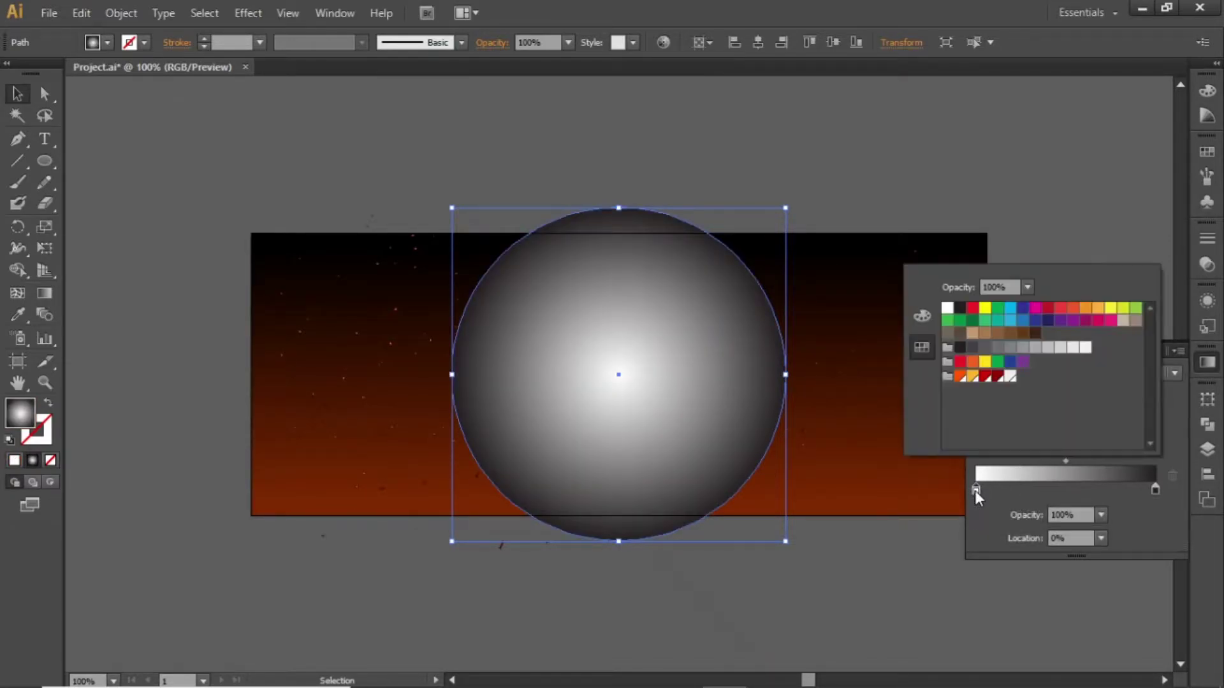
left_click(997, 378)
double_click(1155, 490)
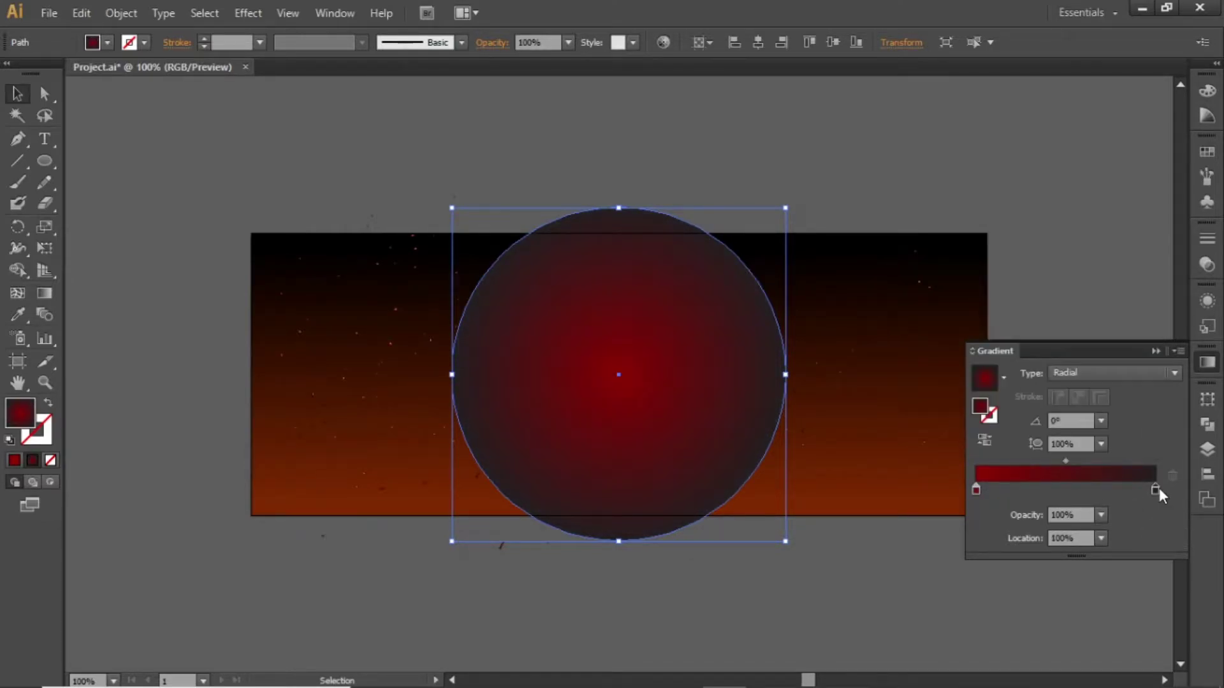
left_click(997, 377)
left_click(1137, 526)
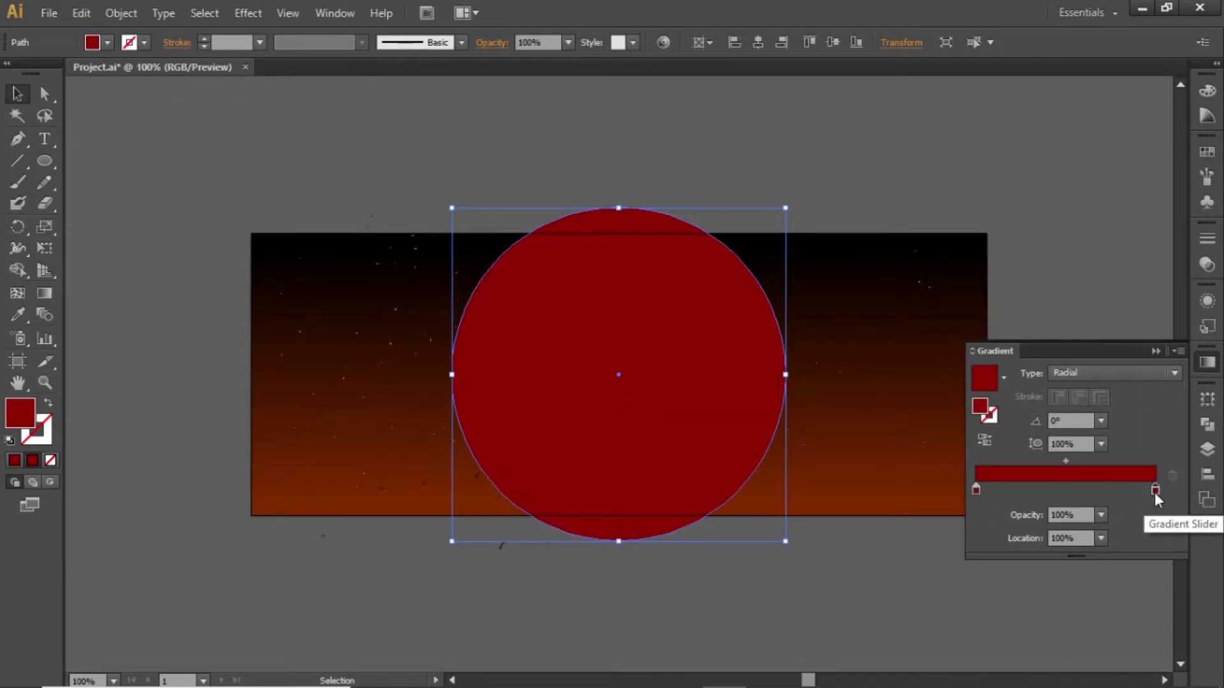
Set the opacity of the circle's outer gradient stop to 0% and deselect the circle.
left_click(1101, 515)
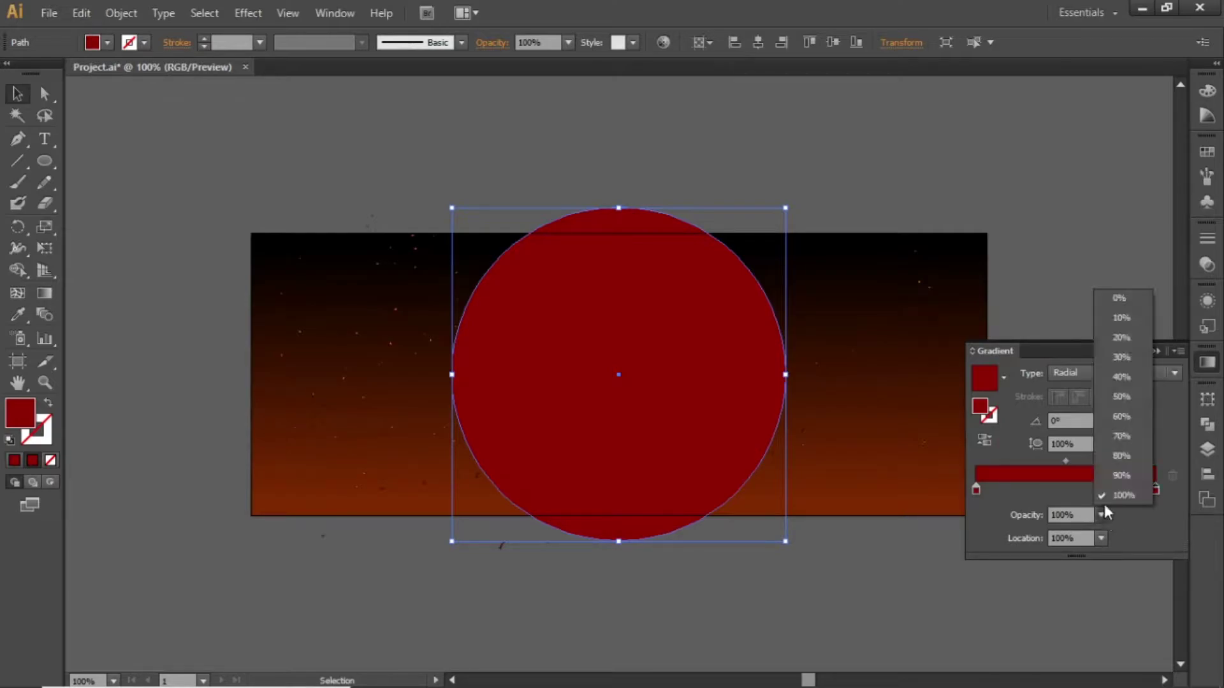
left_click(1120, 299)
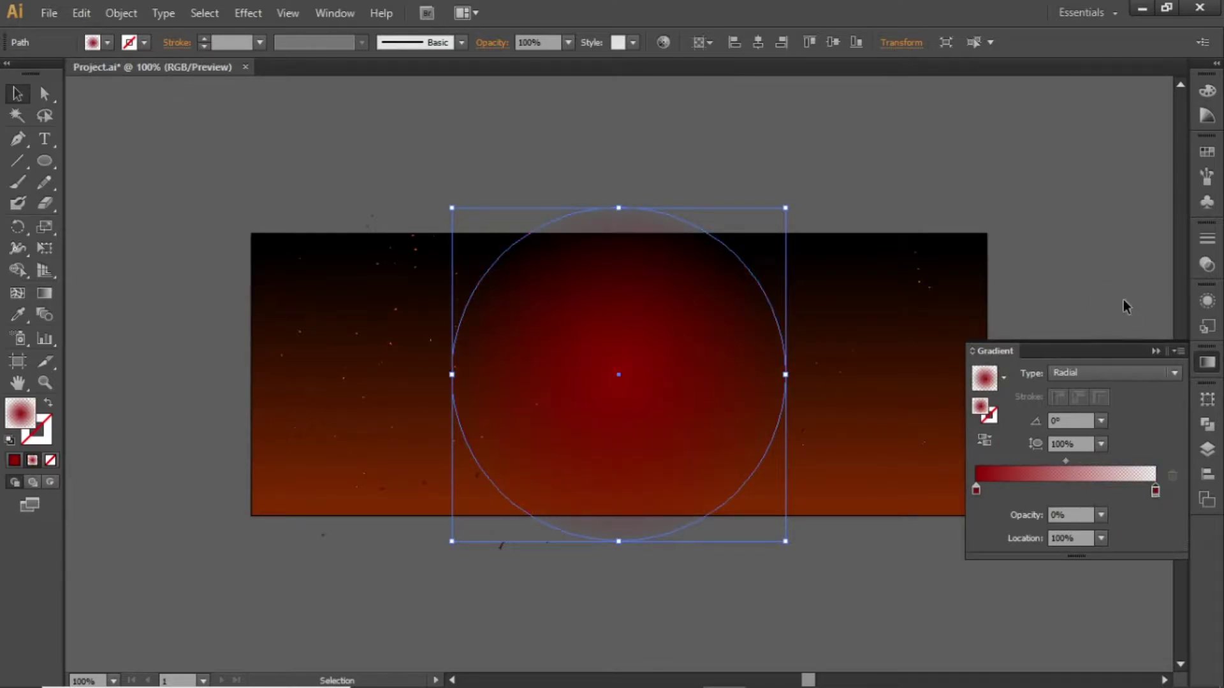
left_click(1135, 335)
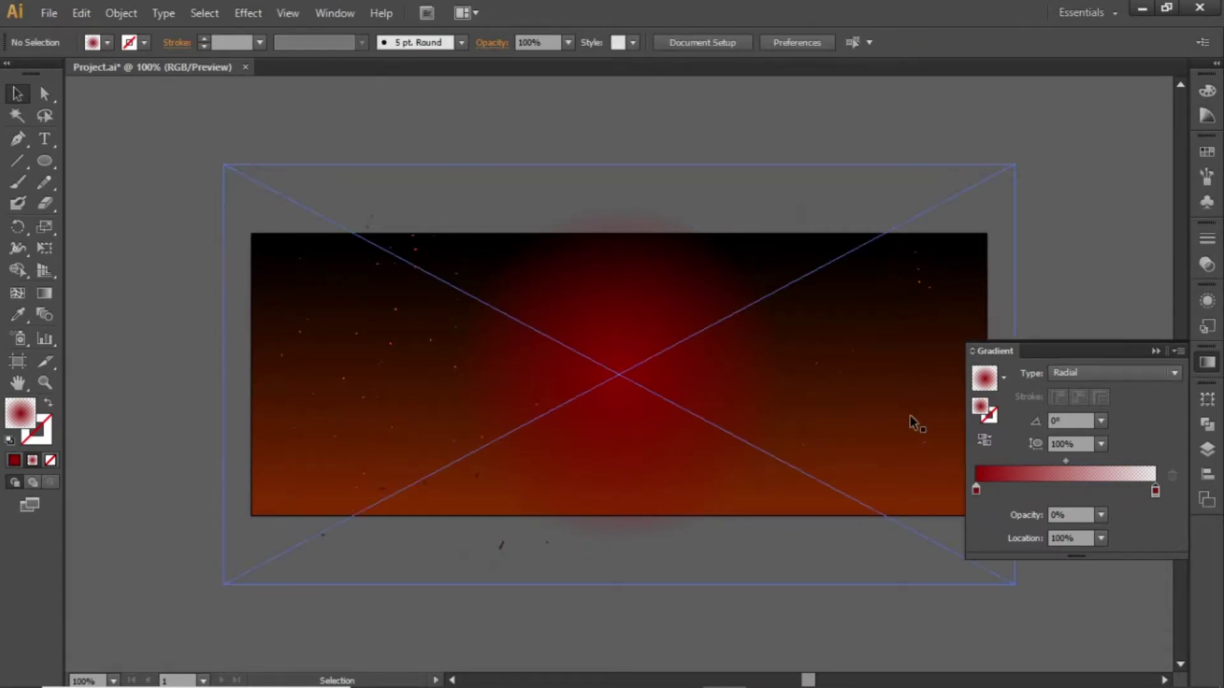
Examine the RGB values of the dark red swatch used for the glow in its swatch options.
left_click(1207, 151)
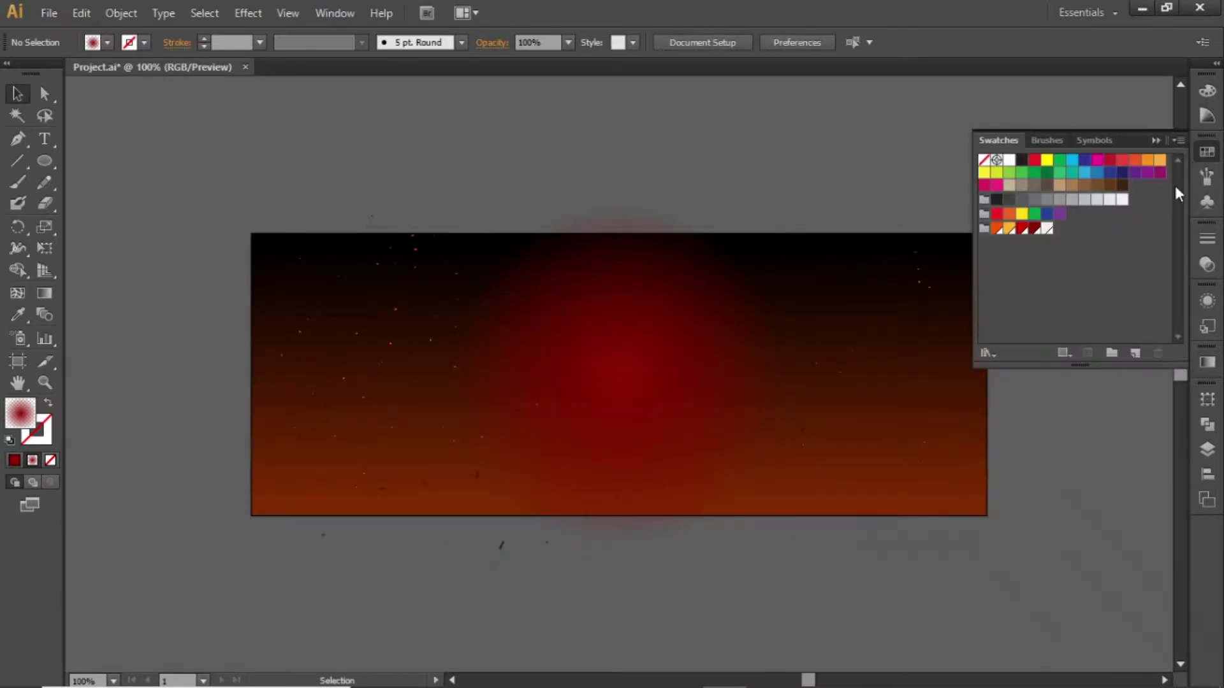
double_click(1035, 228)
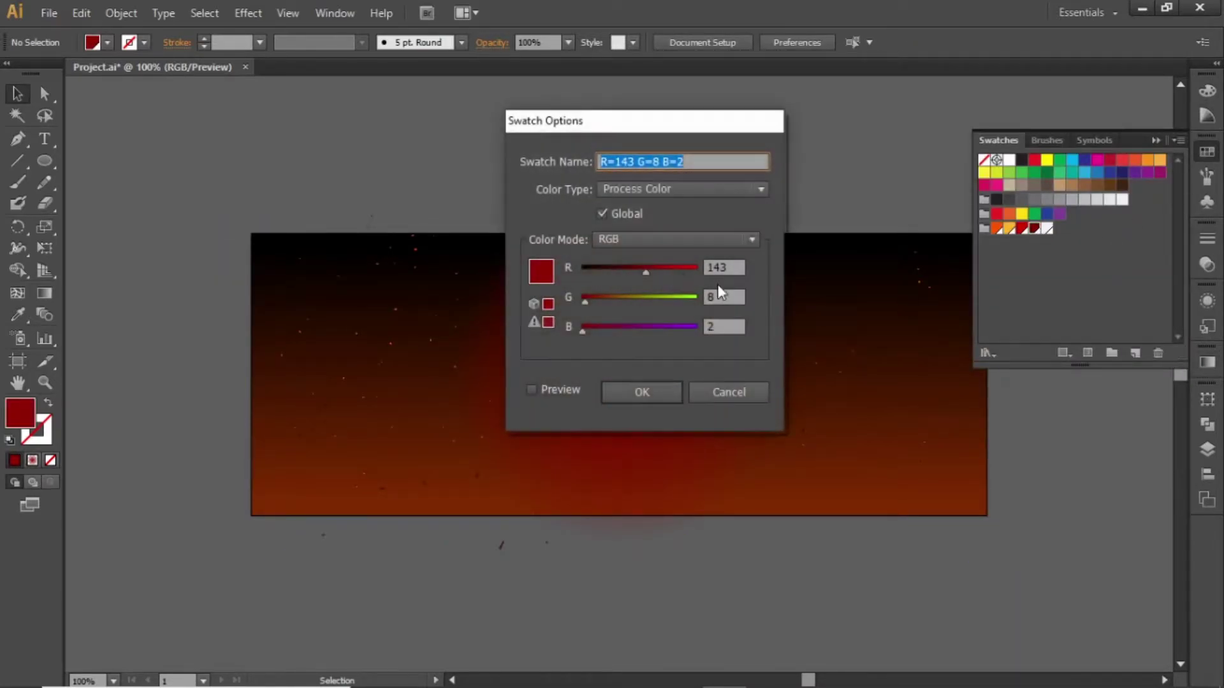
left_click(655, 393)
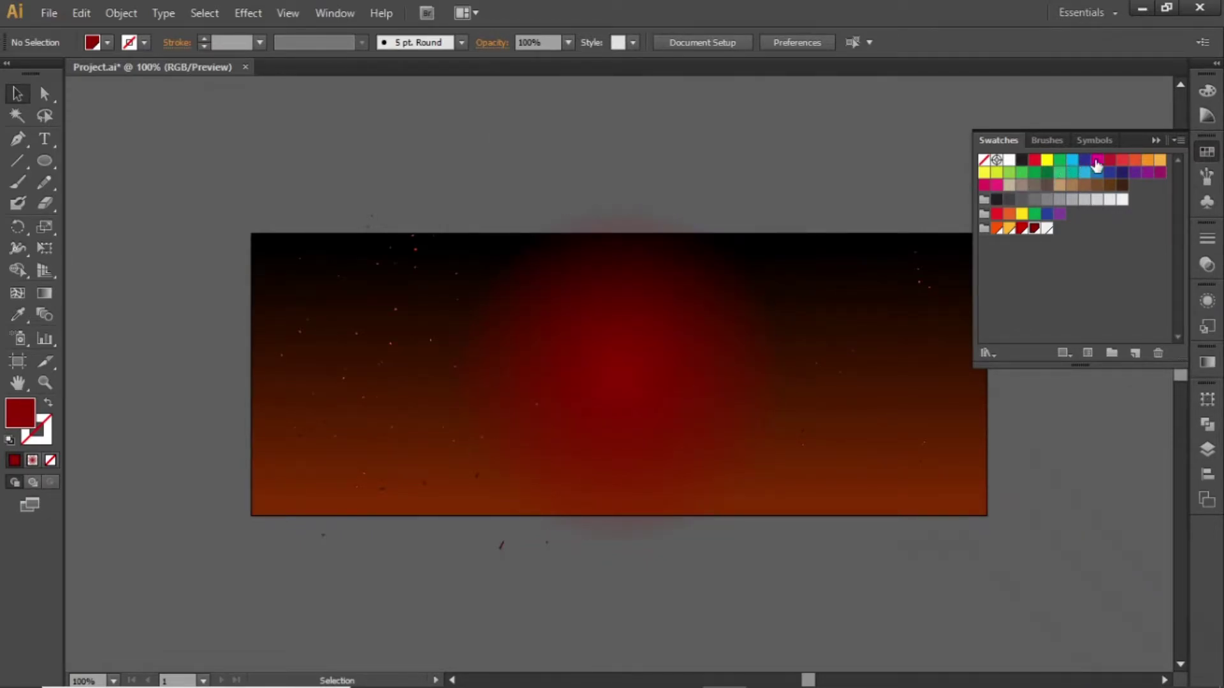
left_click(1155, 142)
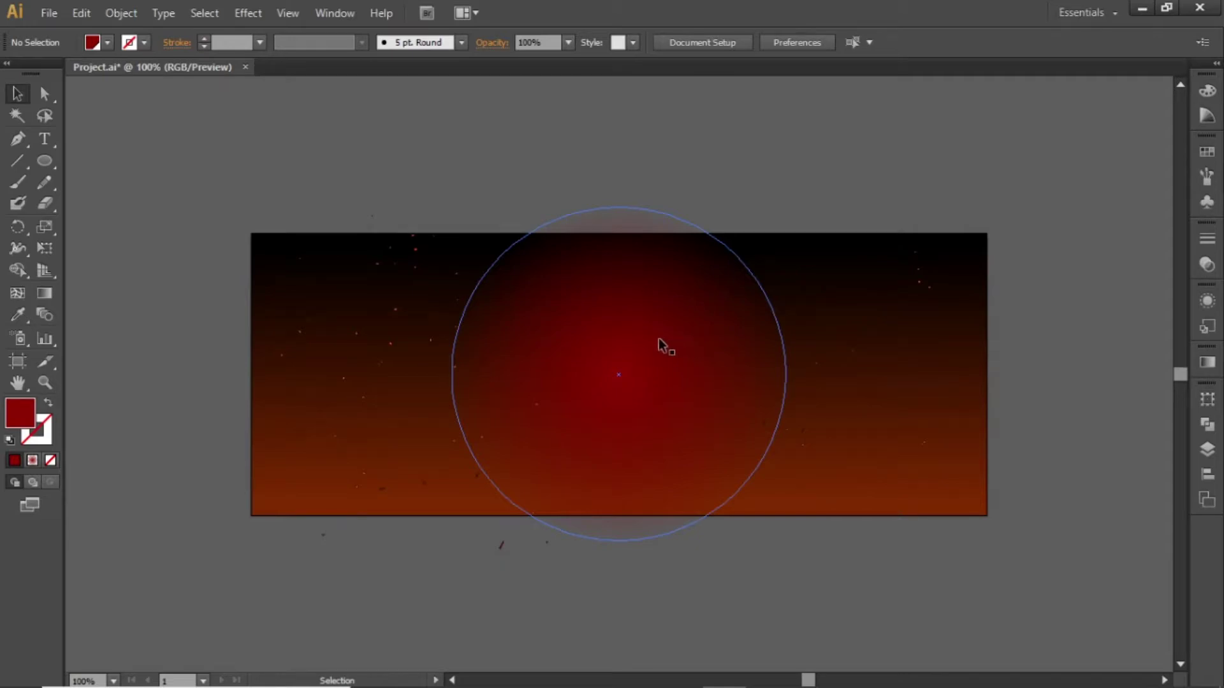
Enlarge the red glow circle proportionally around its center until it extends well above and below the banner, and deselect it.
left_click(634, 364)
left_click_drag(784, 376, 836, 374)
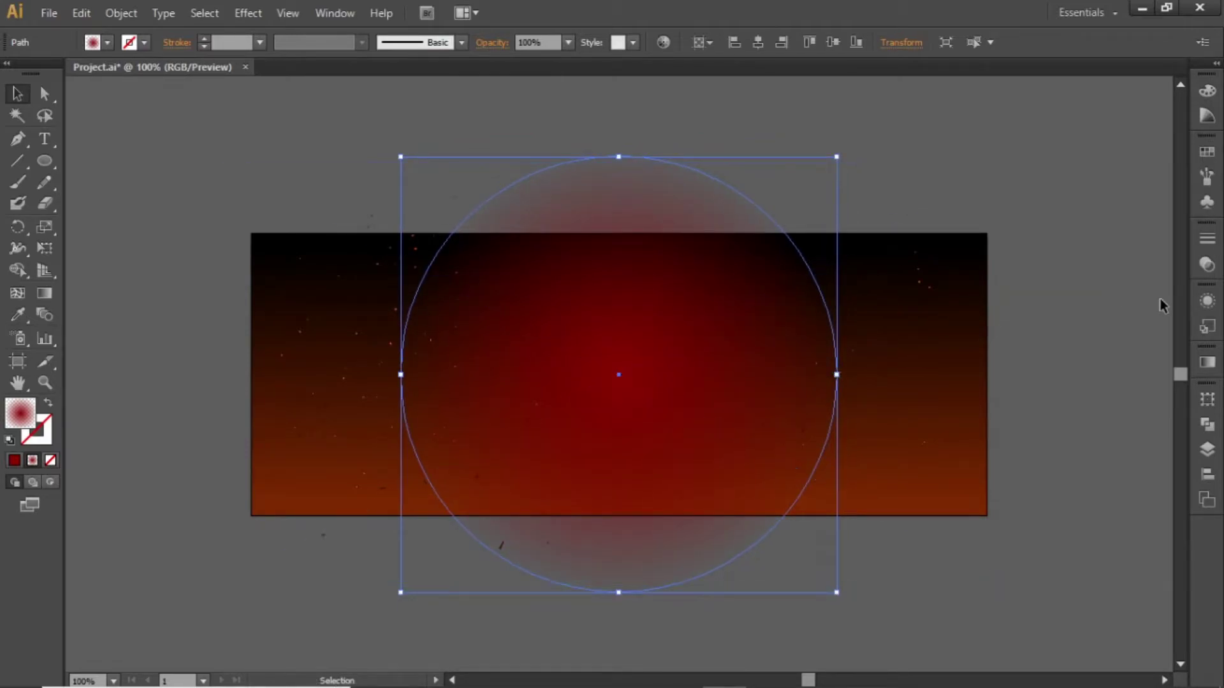
left_click(1137, 315)
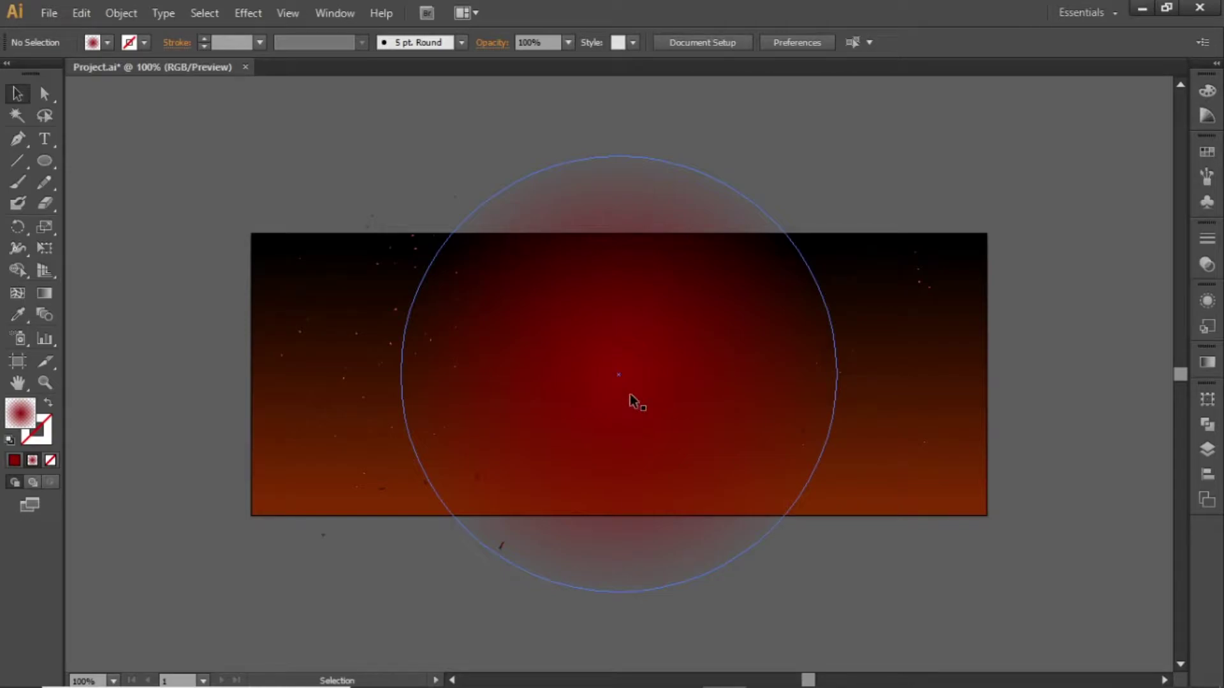
Bring the Mockup image from the Video Project folder into the Illustrator document and scale it down until slightly taller than the banner.
left_click(505, 668)
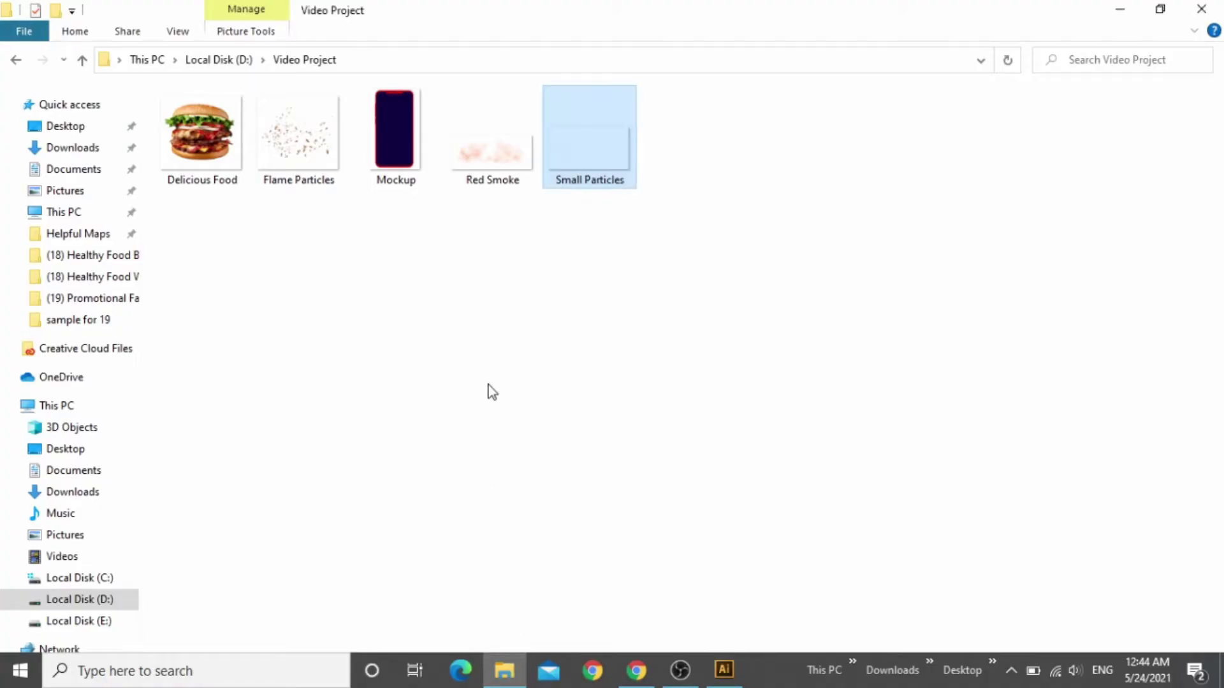
left_click_drag(392, 136, 634, 380)
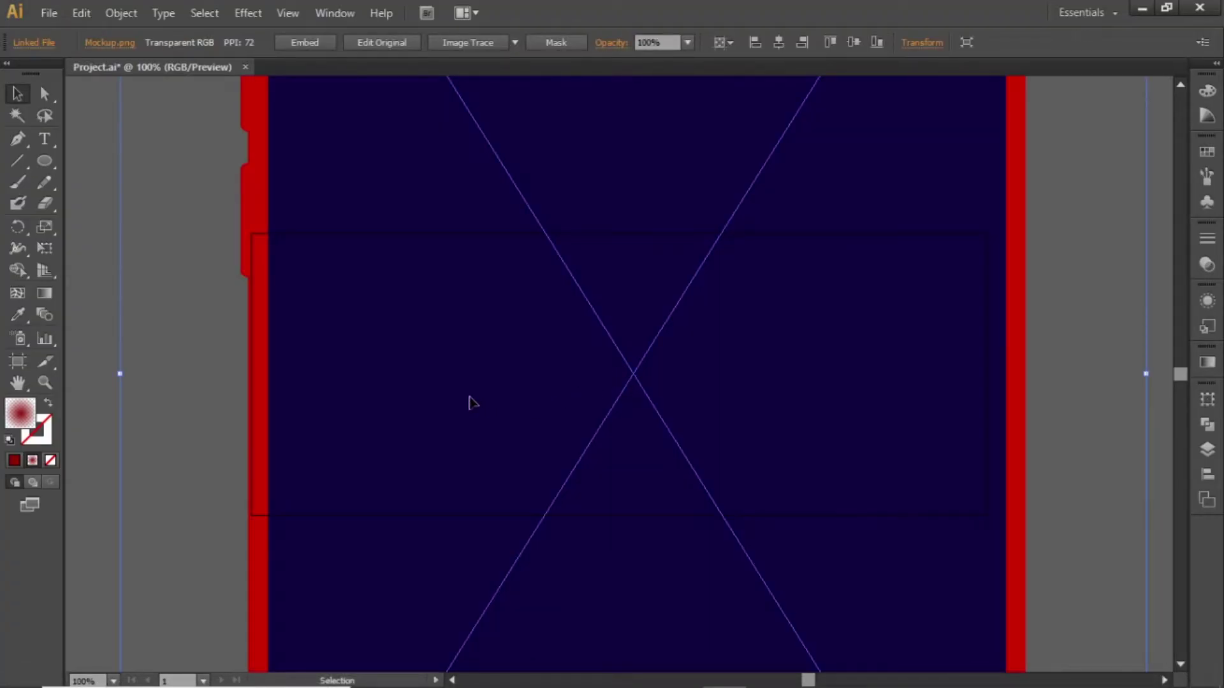
left_click_drag(119, 369, 537, 360)
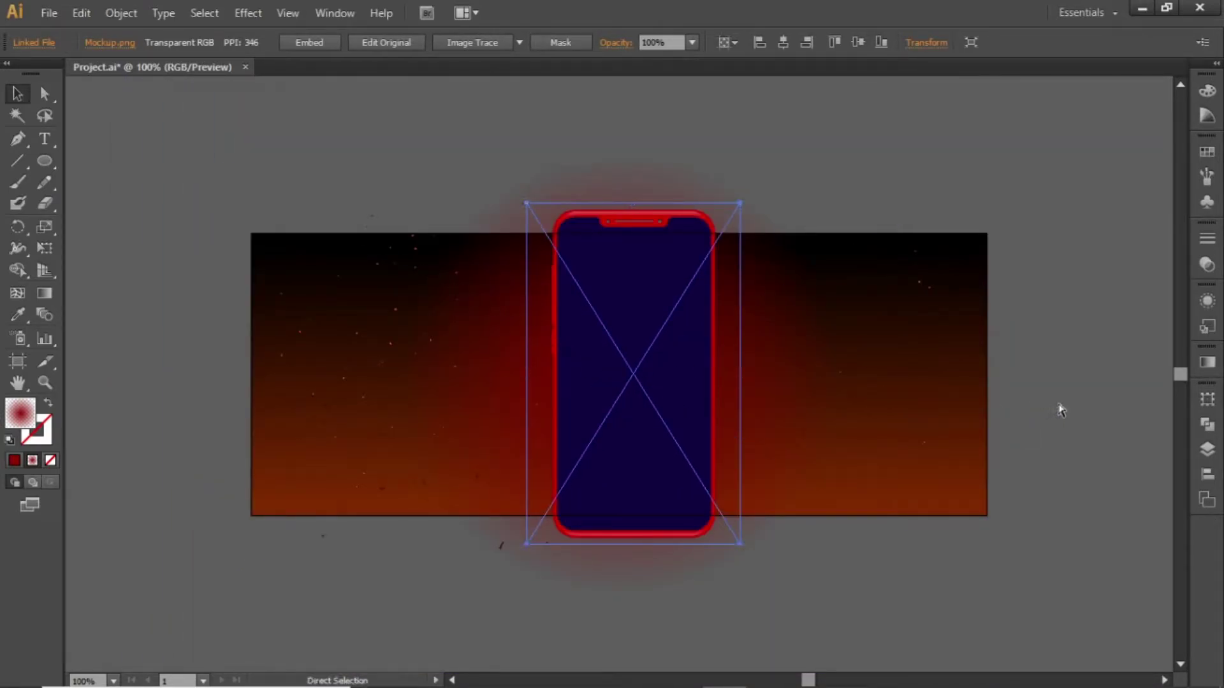
Center the phone mockup on the artboard both ways and scale it down proportionally to fit within the banner's height.
key("ctrl+0")
left_click(1207, 474)
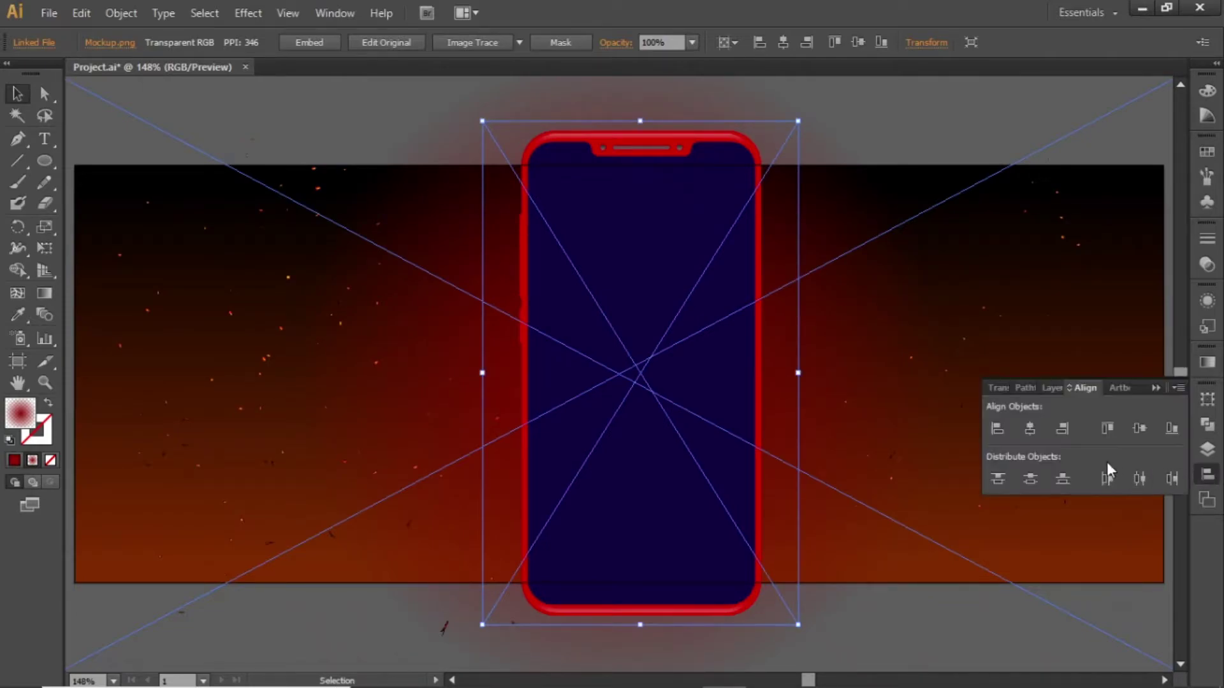
left_click(1029, 429)
left_click(1140, 428)
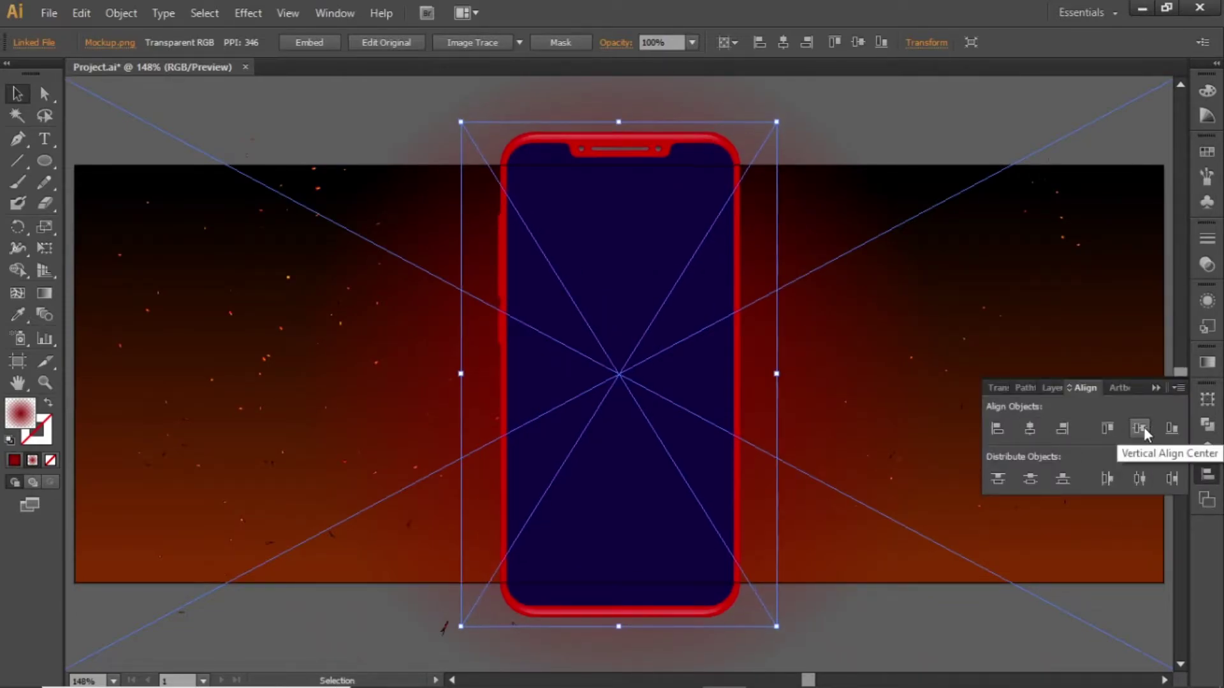
left_click_drag(776, 373, 741, 372)
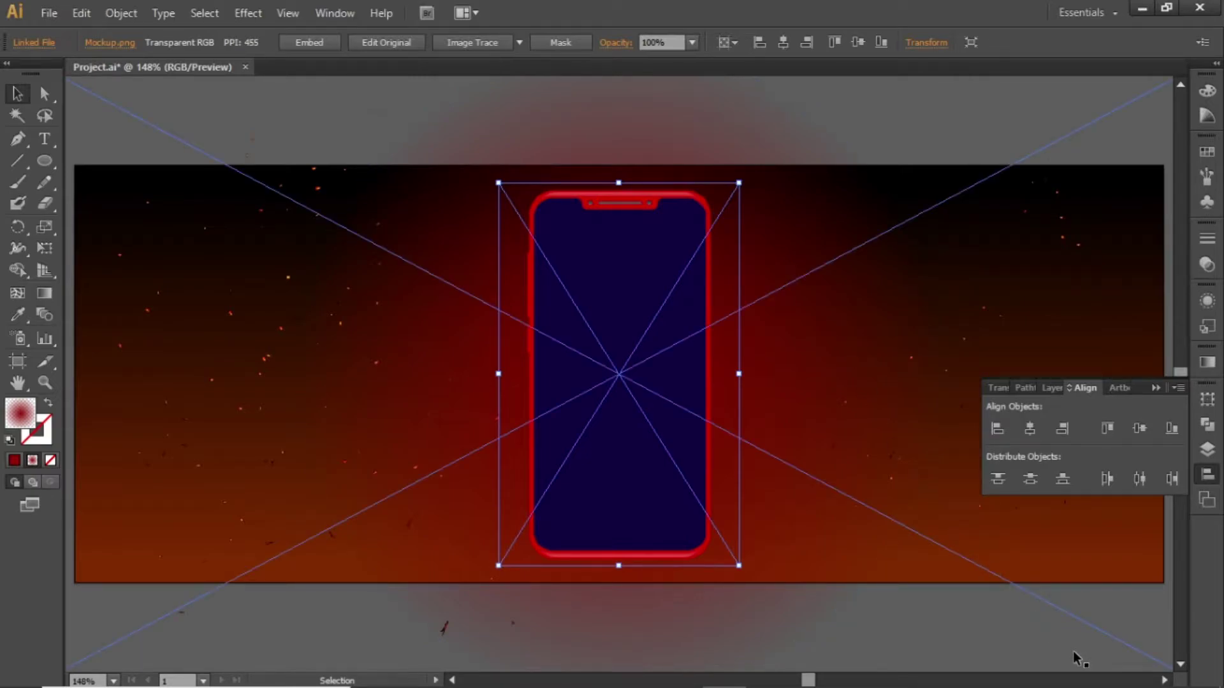
key("ctrl+1")
left_click(1121, 294)
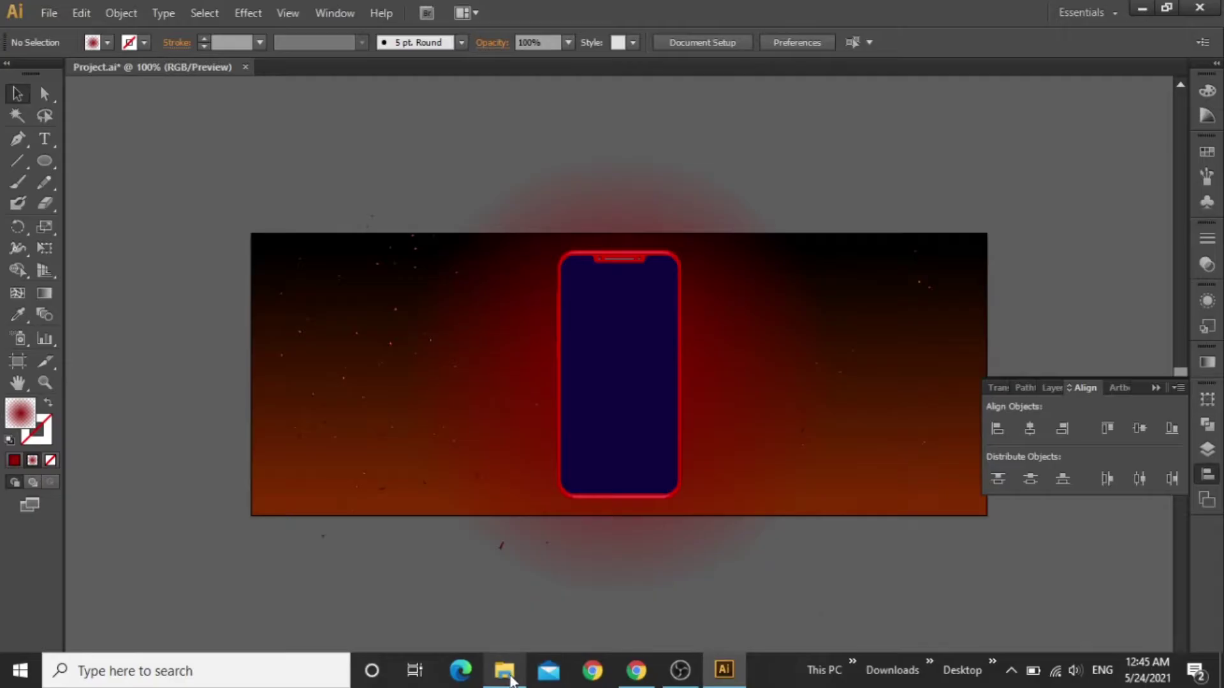
Bring the Delicious Food image from the Video Project folder into the Illustrator document and scale it down around its center over the phone.
left_click(504, 670)
left_click_drag(202, 153, 641, 365)
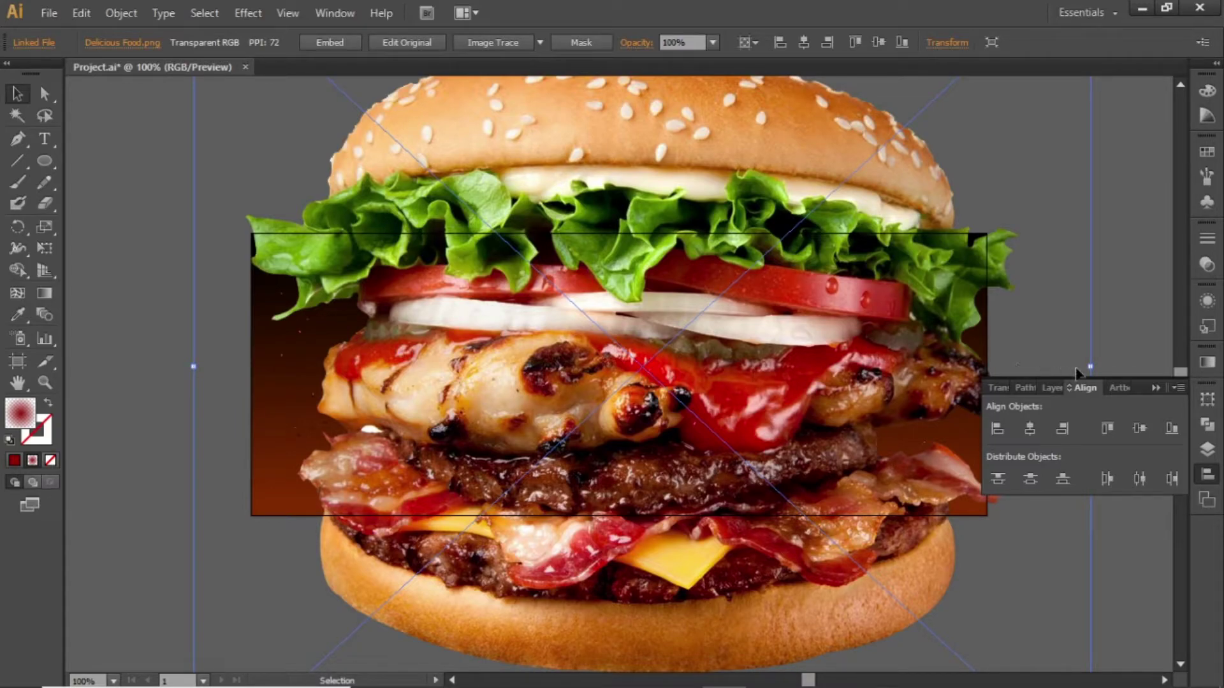
left_click_drag(1089, 366, 774, 367)
Center the burger image on the artboard both ways and scale it down slightly around its center.
left_click(1027, 430)
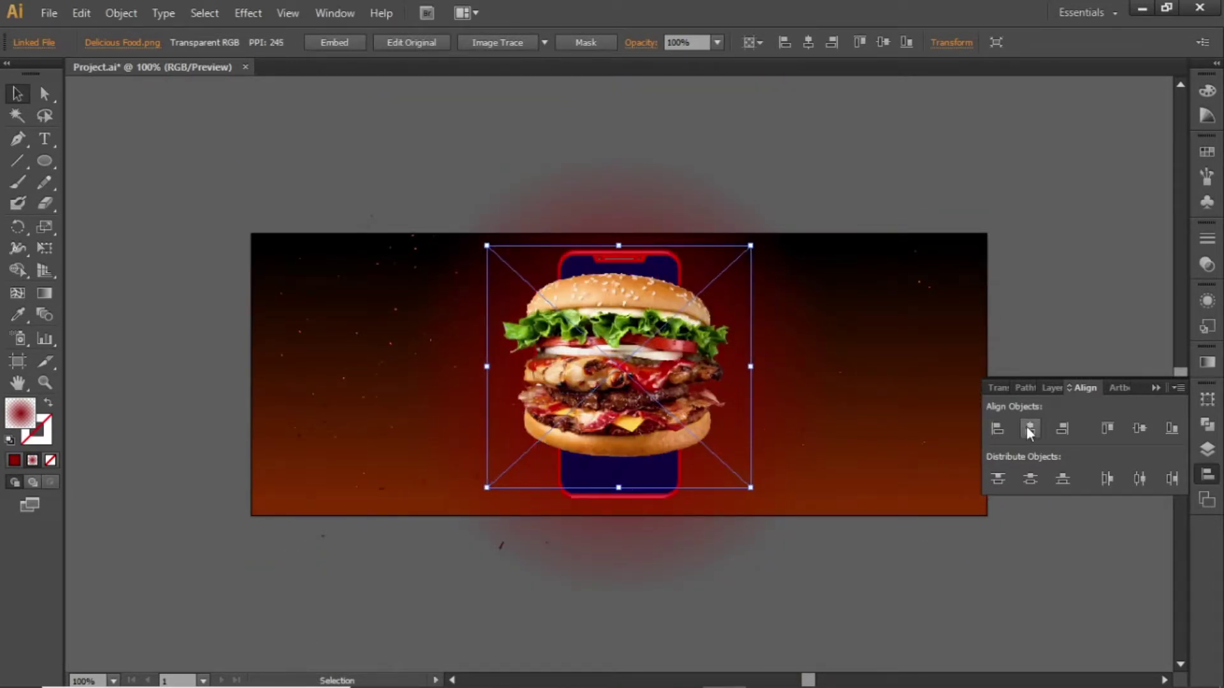
left_click(1139, 429)
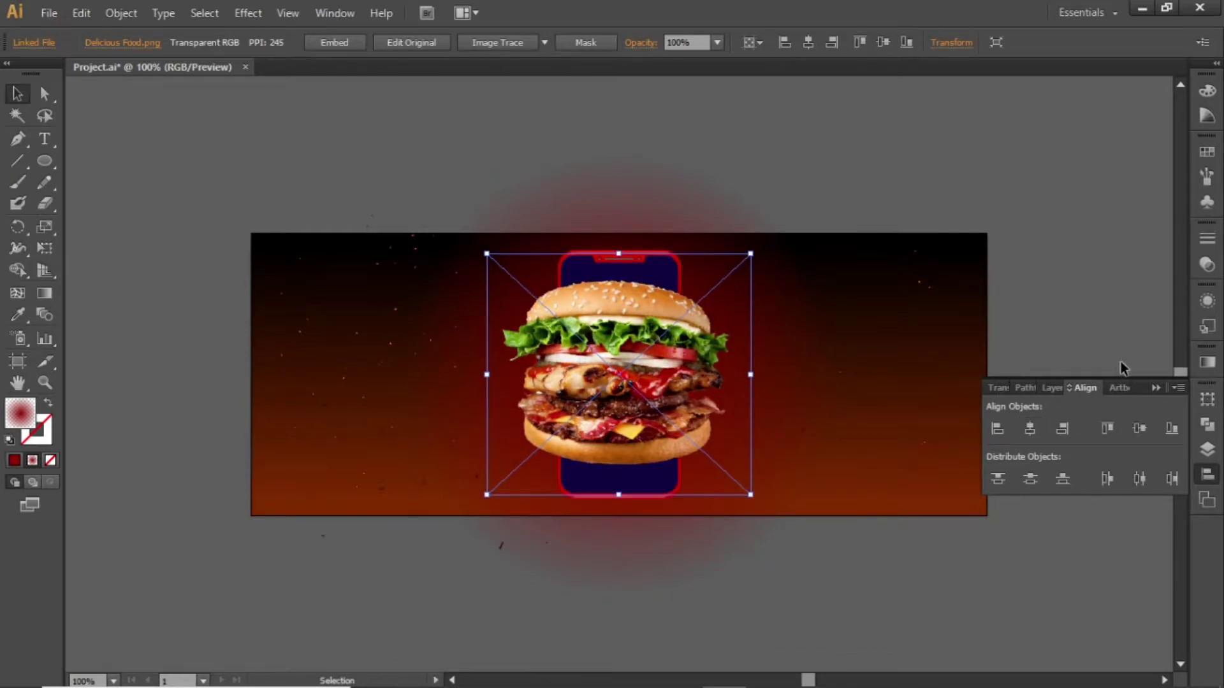
key("ctrl+plus")
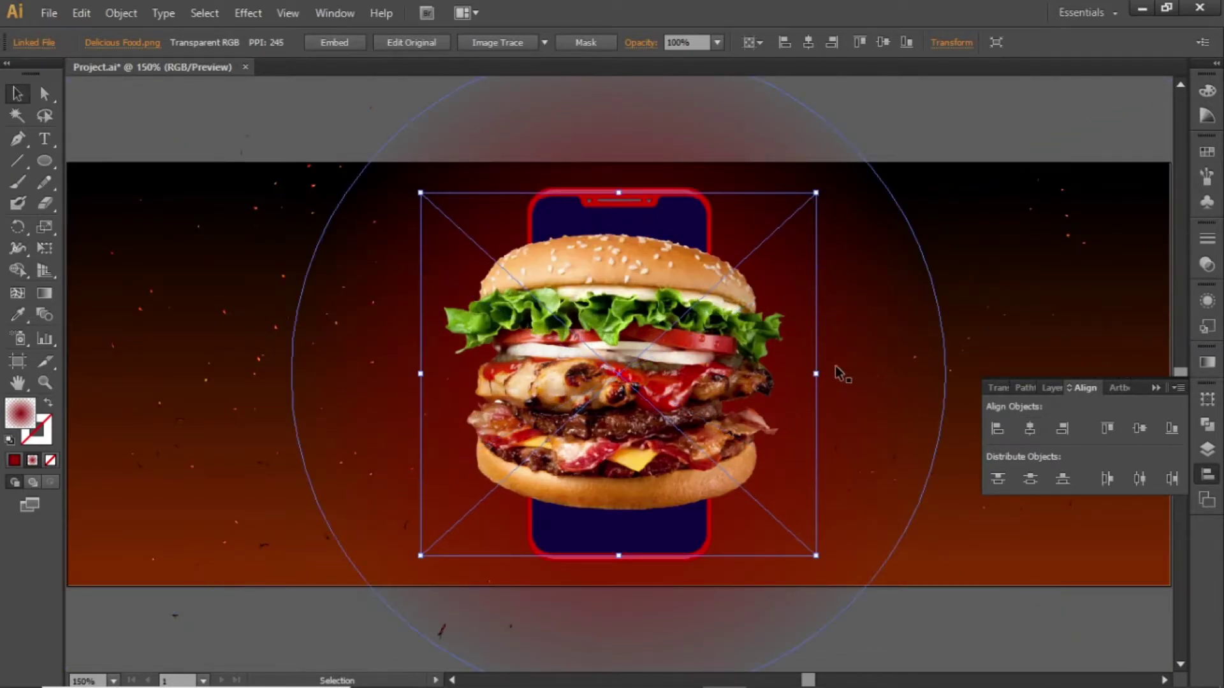
left_click_drag(816, 374, 800, 375)
left_click_drag(795, 374, 797, 375)
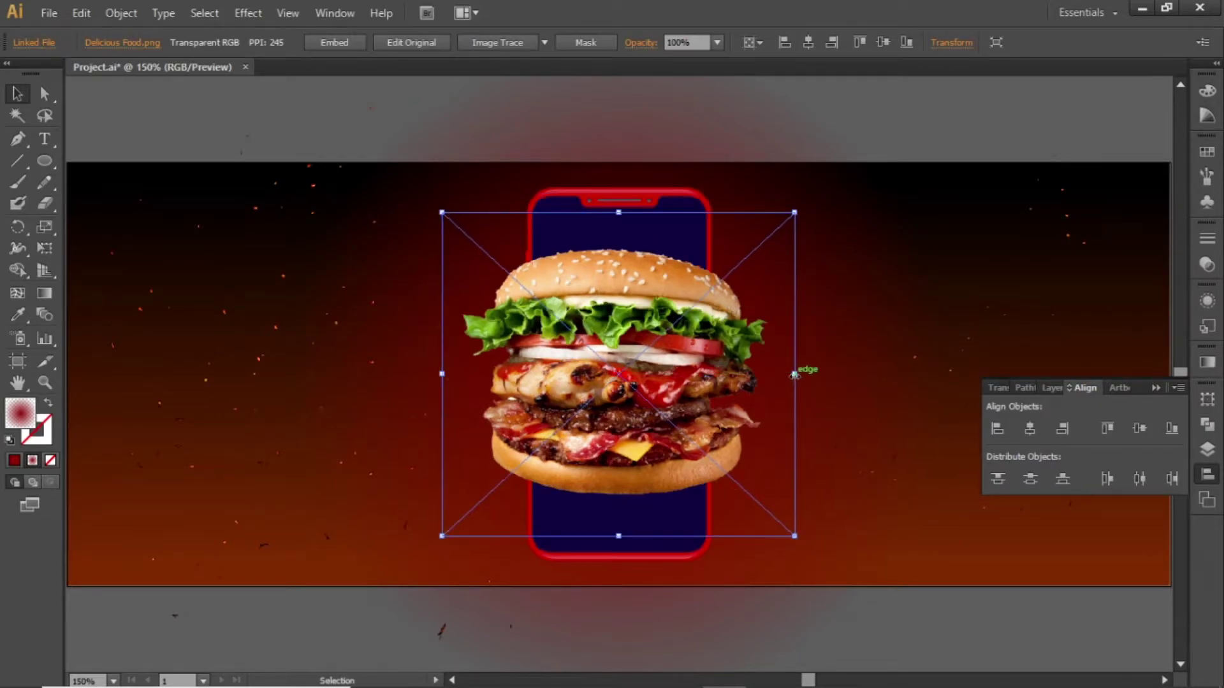
Nudge the burger down in small steps so it sits slightly below the phone's center.
key("Down")
key("Down")
key("Down")
key("Down")
key("Down")
key("Down")
key("Down")
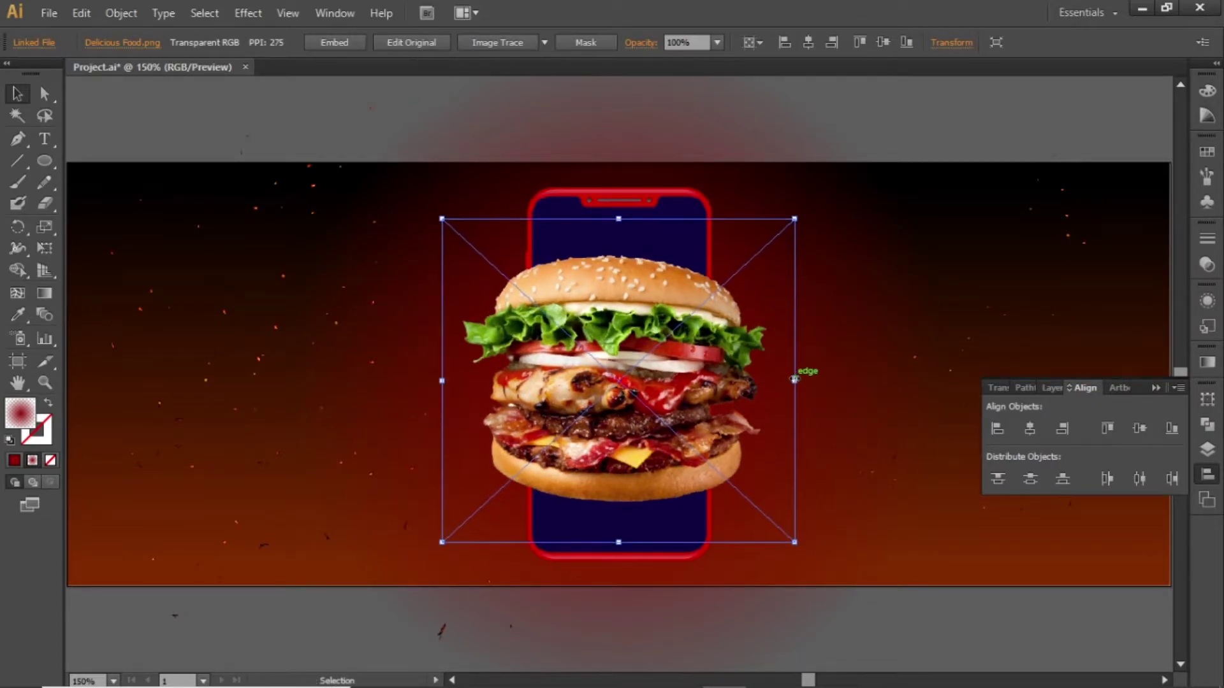
key("Down")
key("Down")
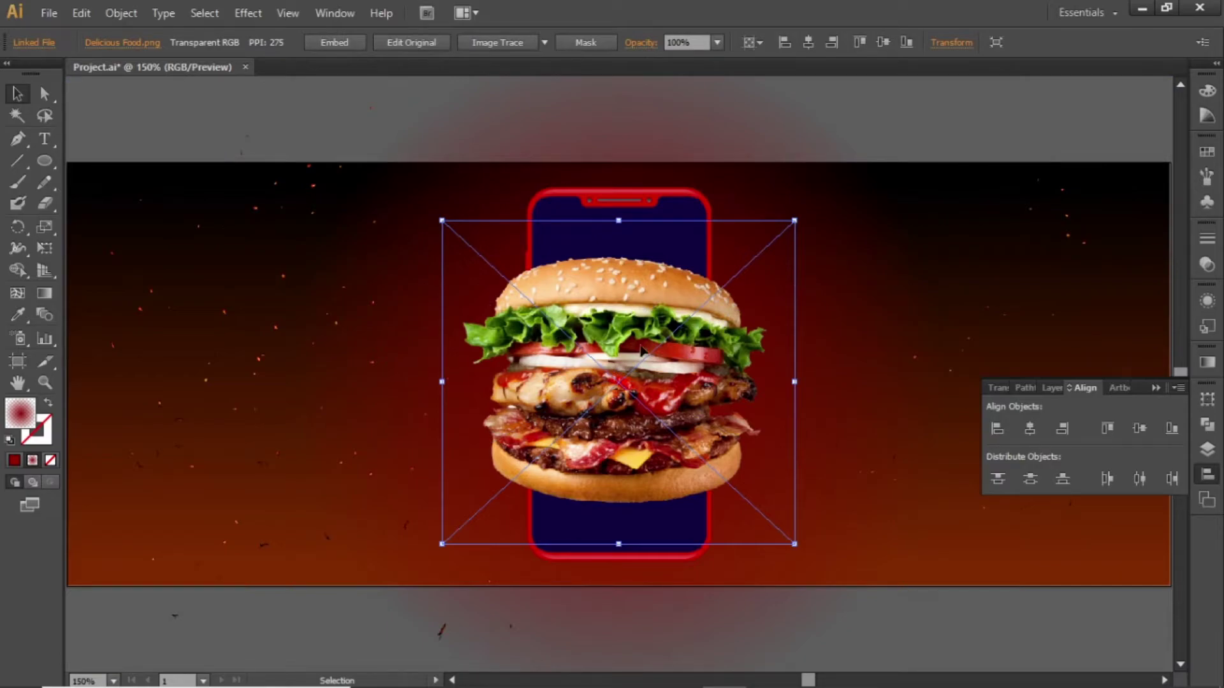
Apply a Multiply drop shadow to the burger and phone together with 75% opacity, 0 px X offset, 7 px Y offset and 5 px blur.
left_click(659, 200, "shift")
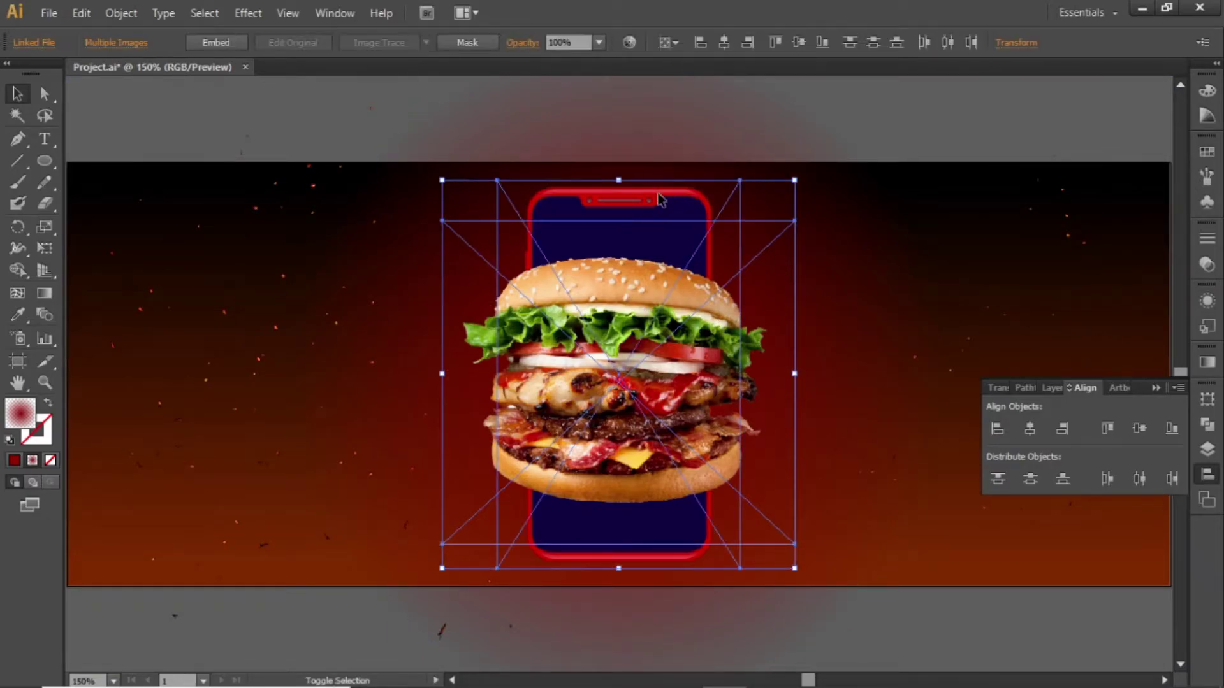
left_click(249, 13)
mouse_move(382, 216)
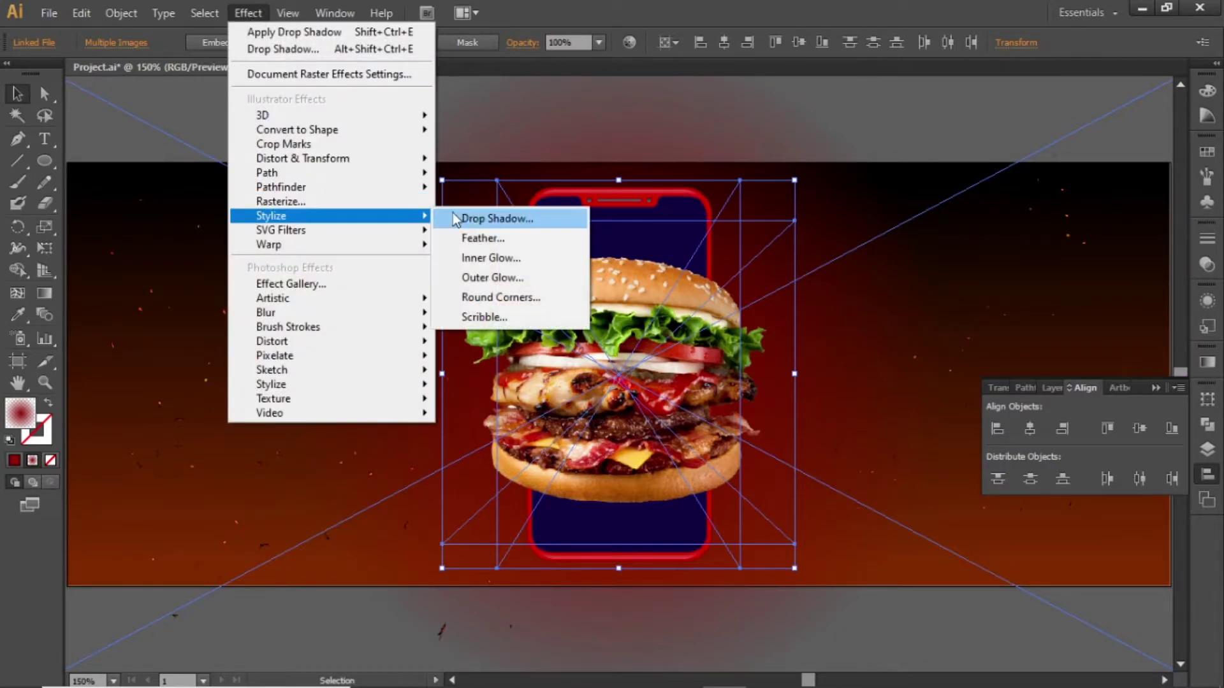
left_click(493, 218)
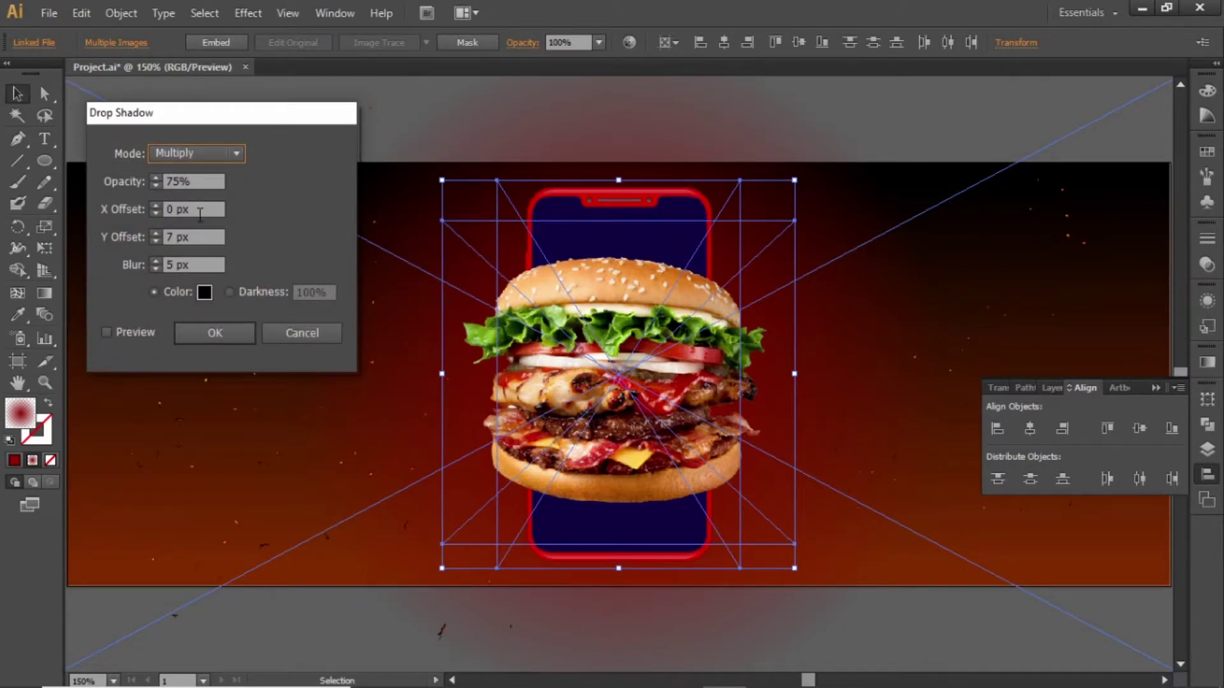
left_click(213, 332)
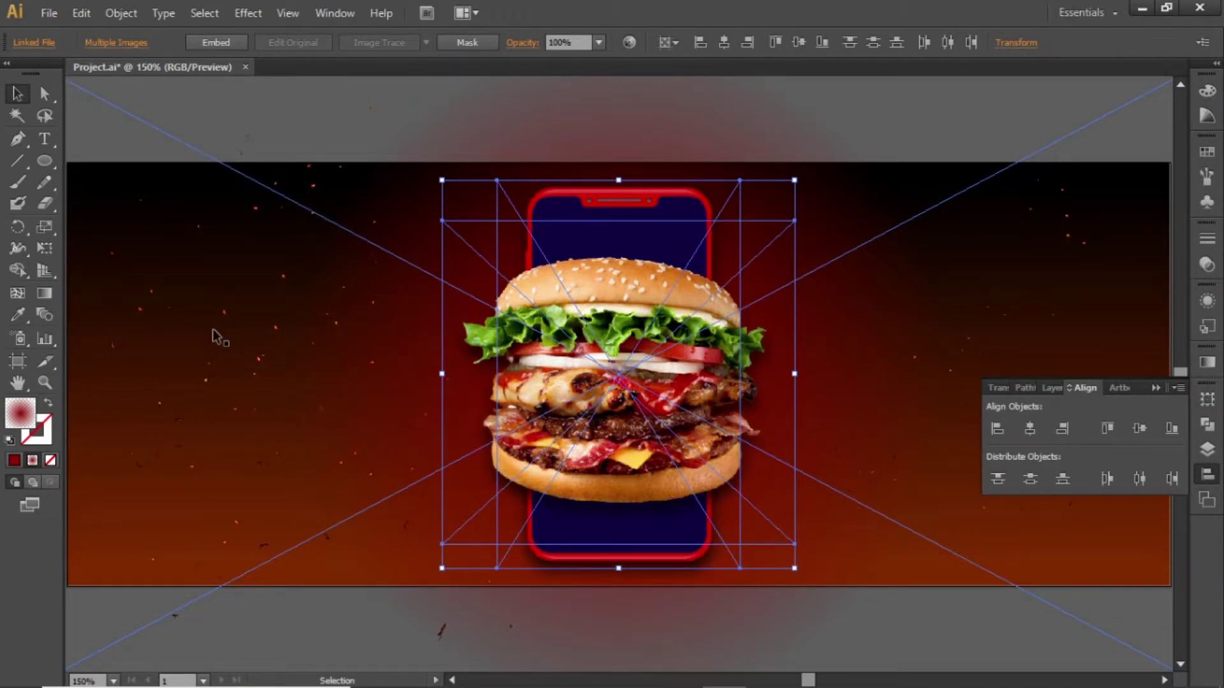
key("ctrl+minus")
left_click(151, 298)
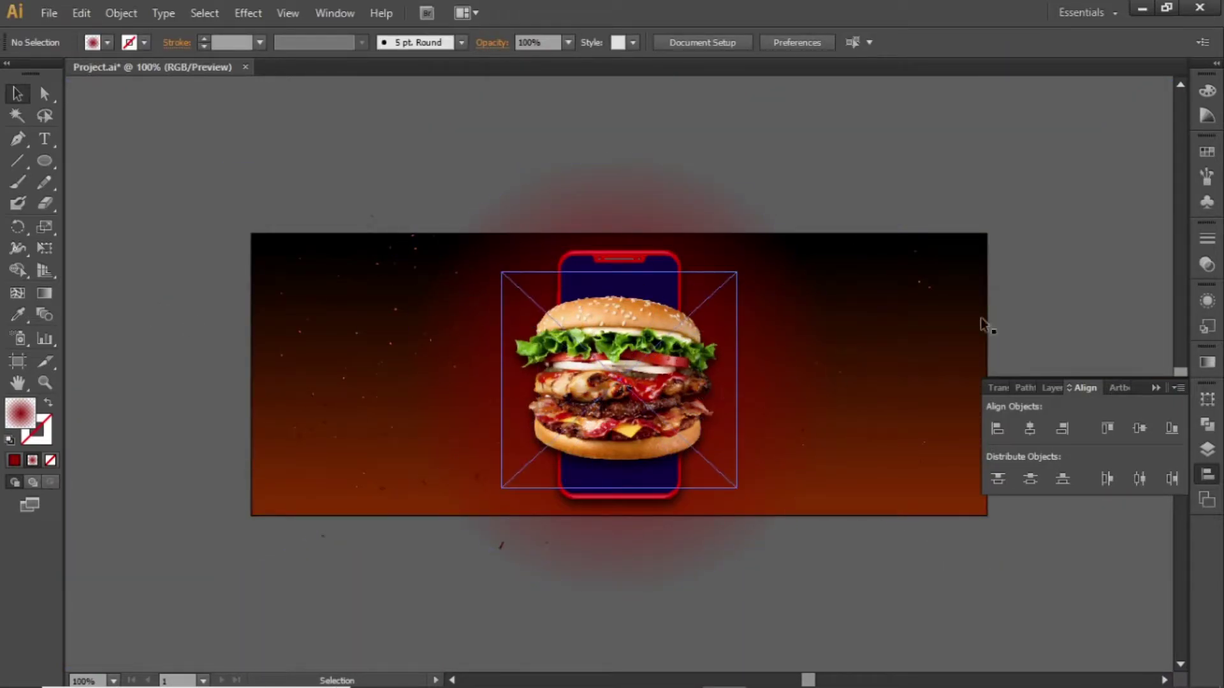
Lock all the artwork on the artboard.
key("ctrl+a")
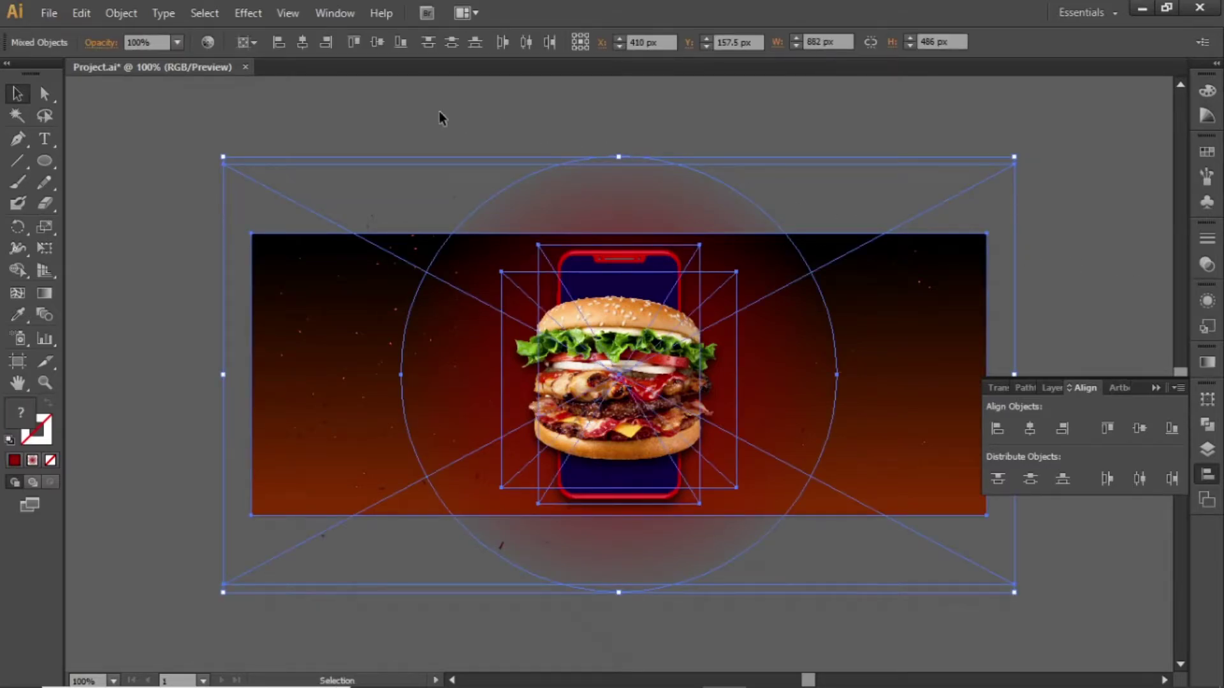
left_click(133, 17)
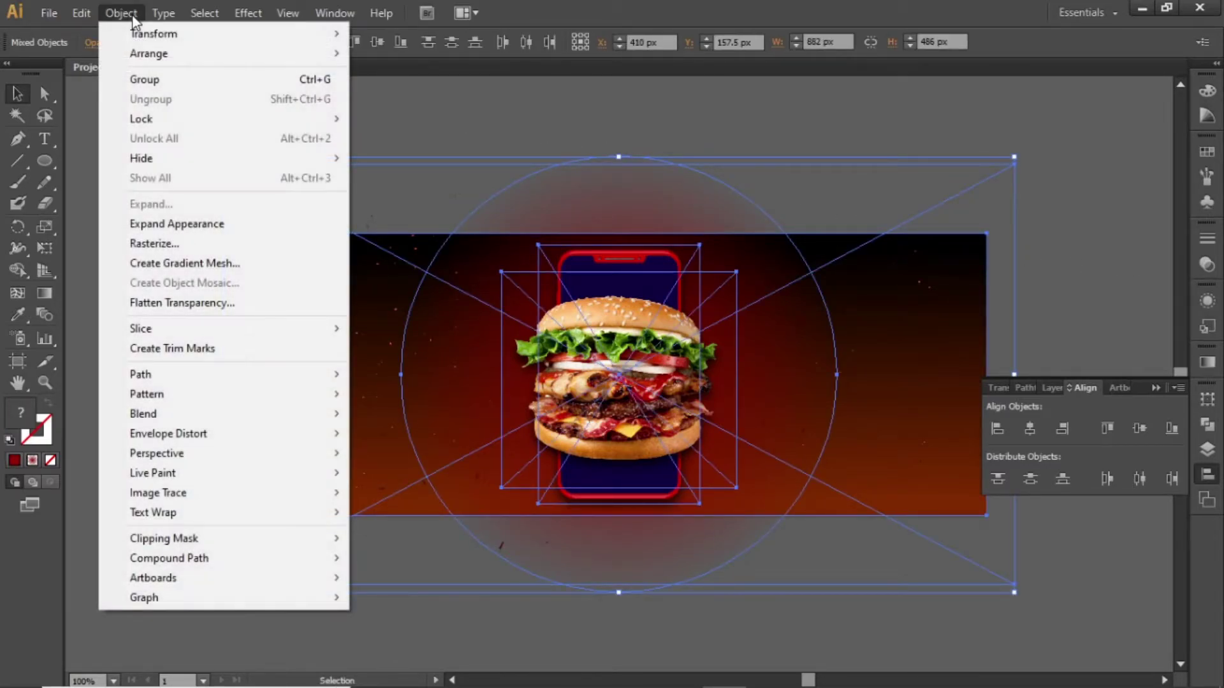
mouse_move(169, 122)
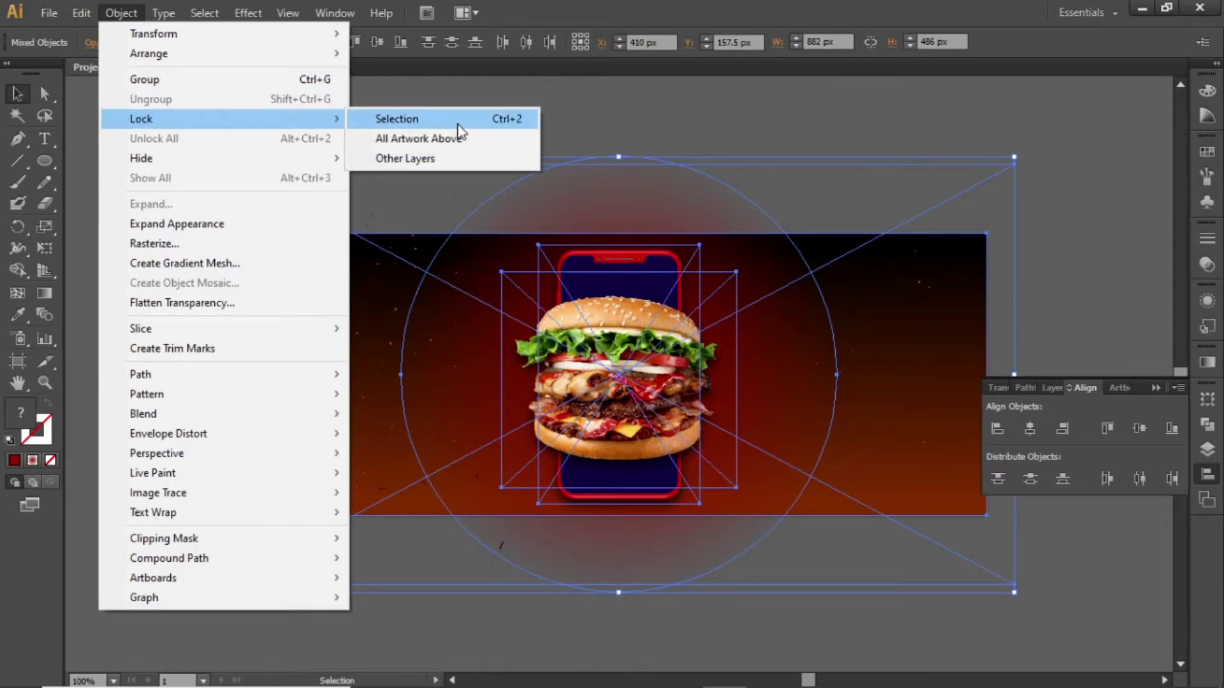
left_click(460, 123)
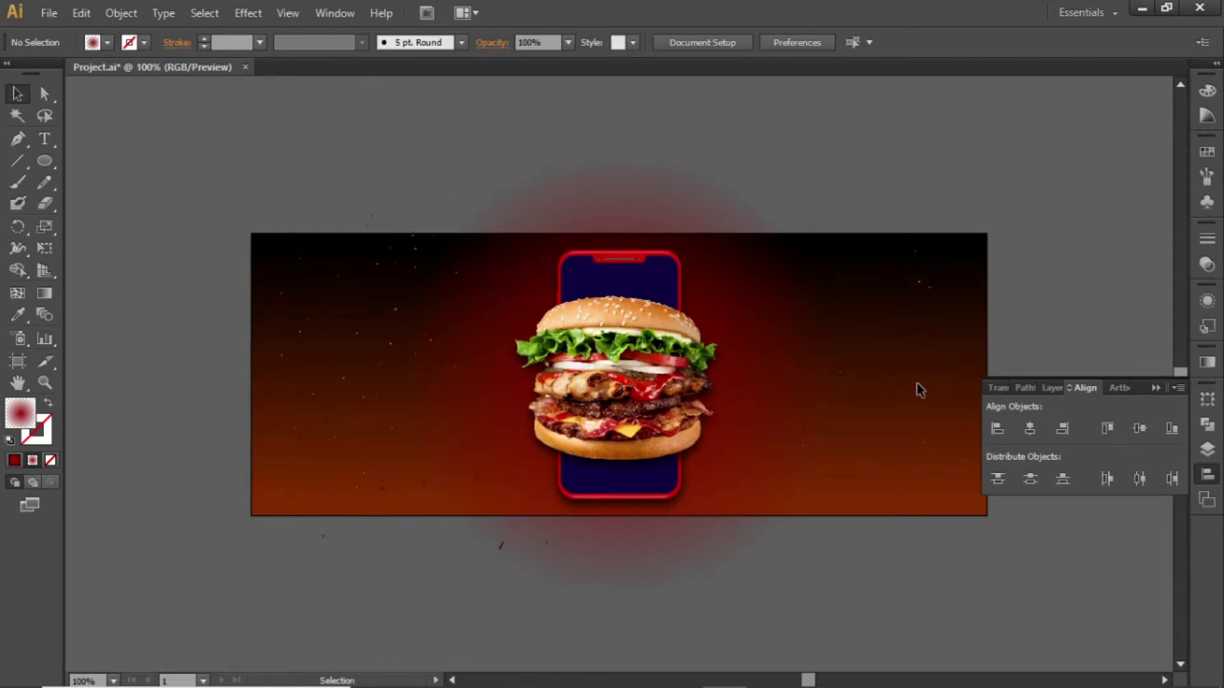
left_click(1155, 388)
Add the point text "SPECIAL" beside the artboard and fill it with white.
key("ctrl+equal")
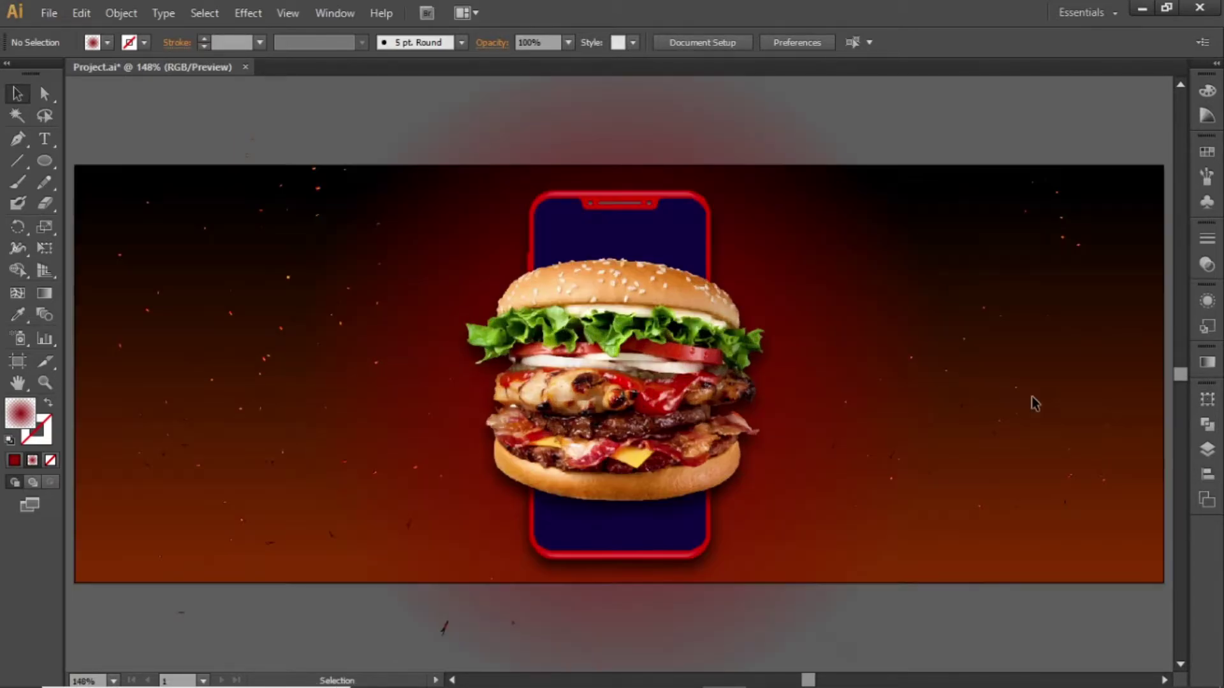
left_click_drag(536, 338, 710, 362)
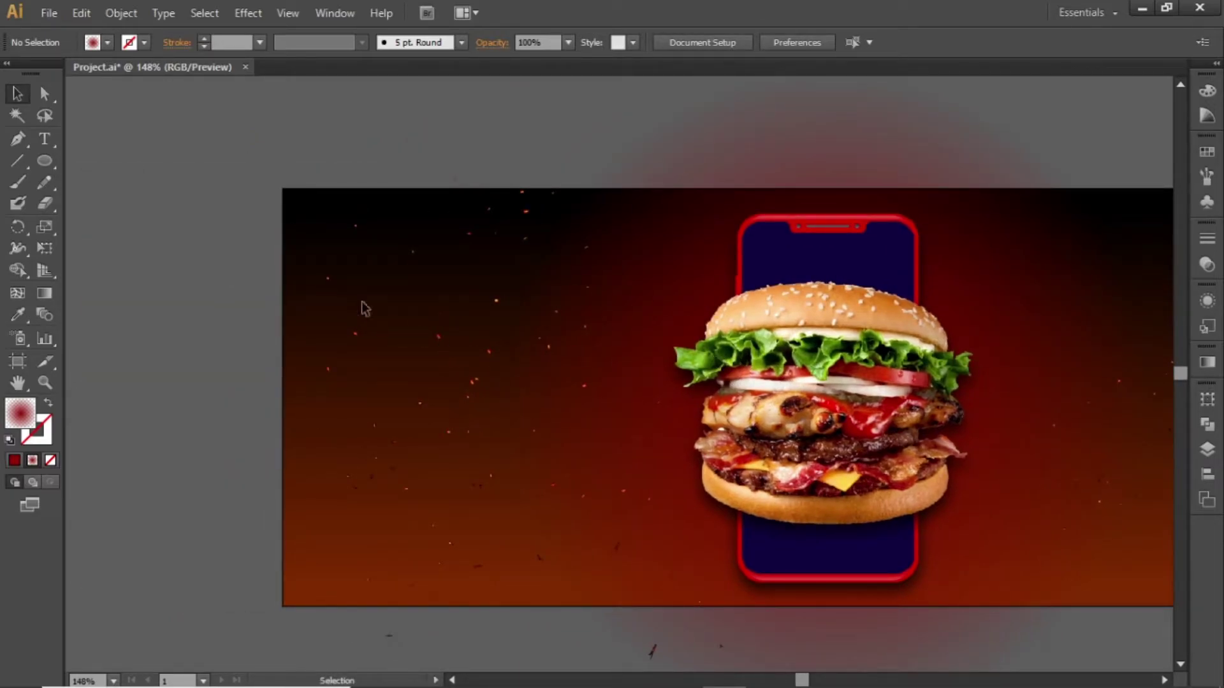
left_click(37, 138)
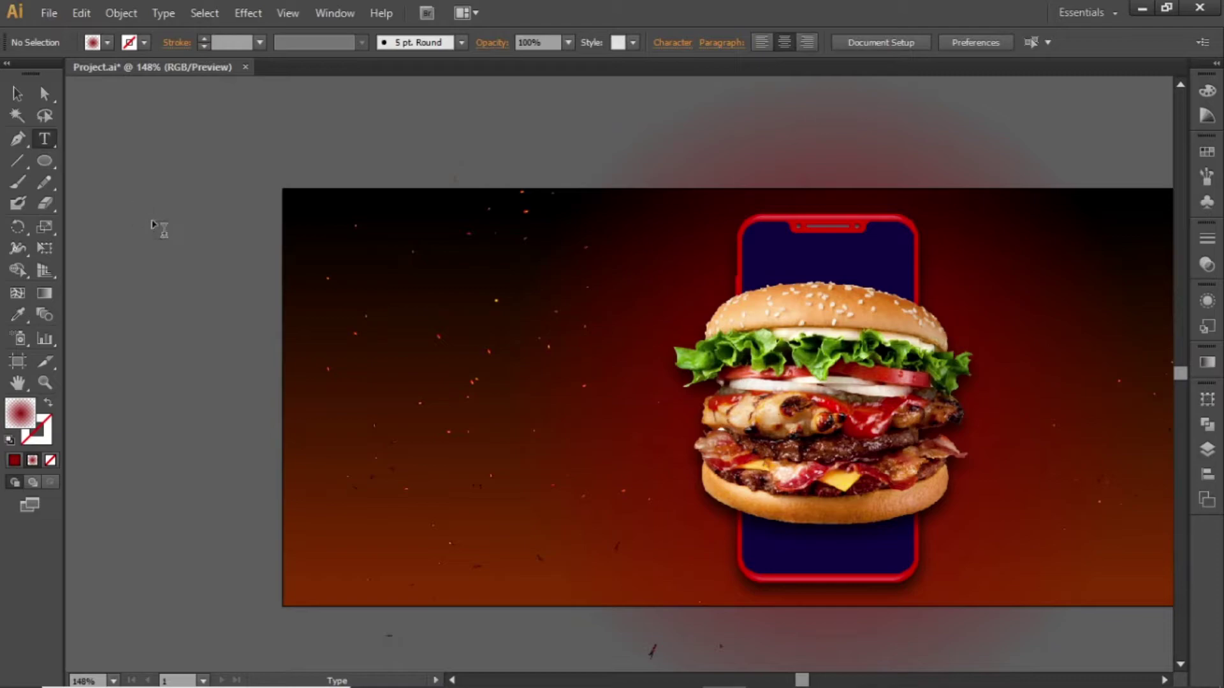
left_click(201, 239)
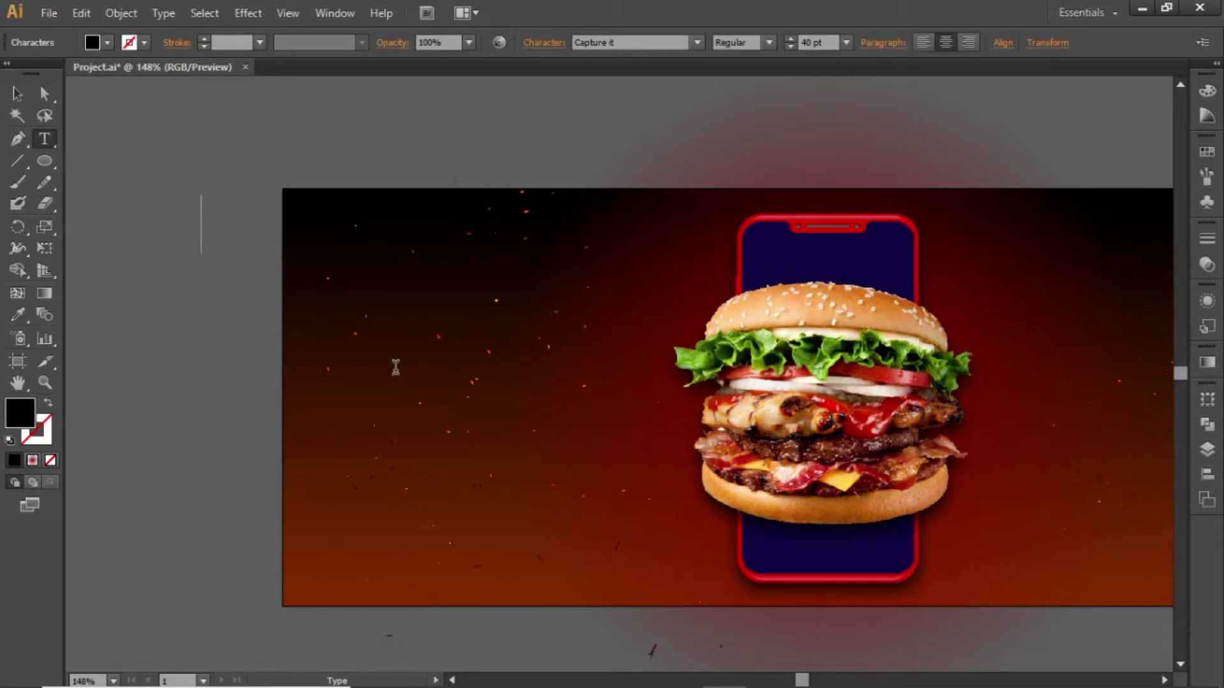
type("SPECIAL")
key("Escape")
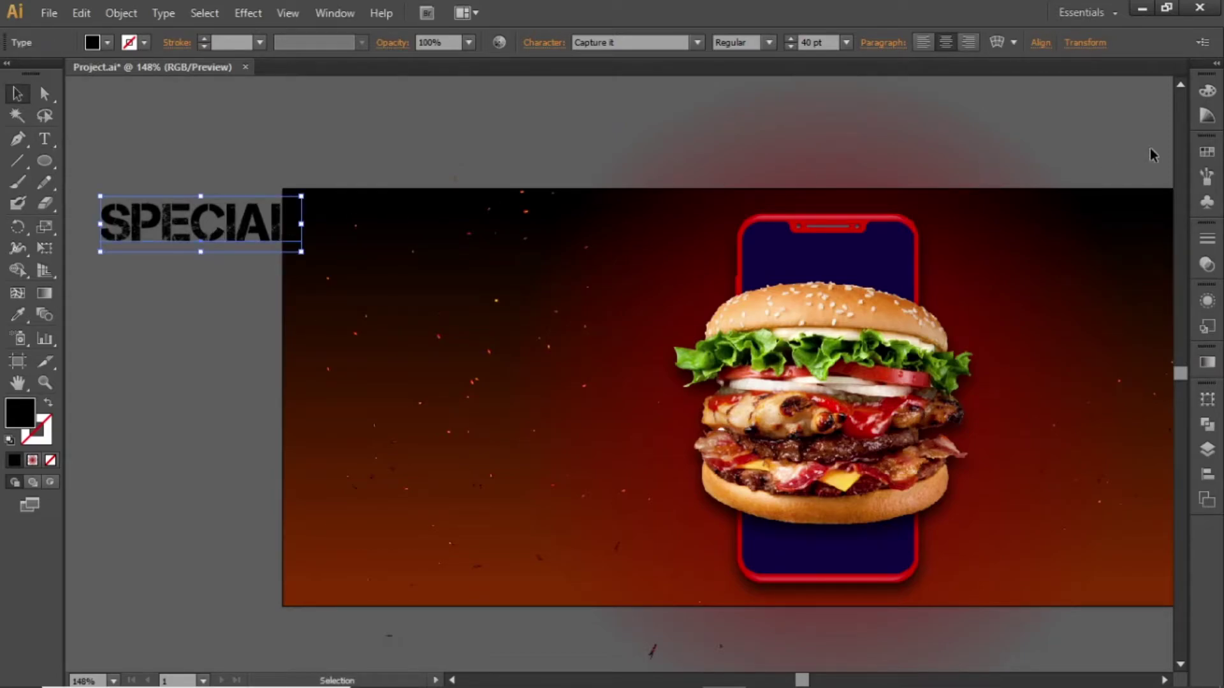
left_click(1209, 153)
left_click(1009, 159)
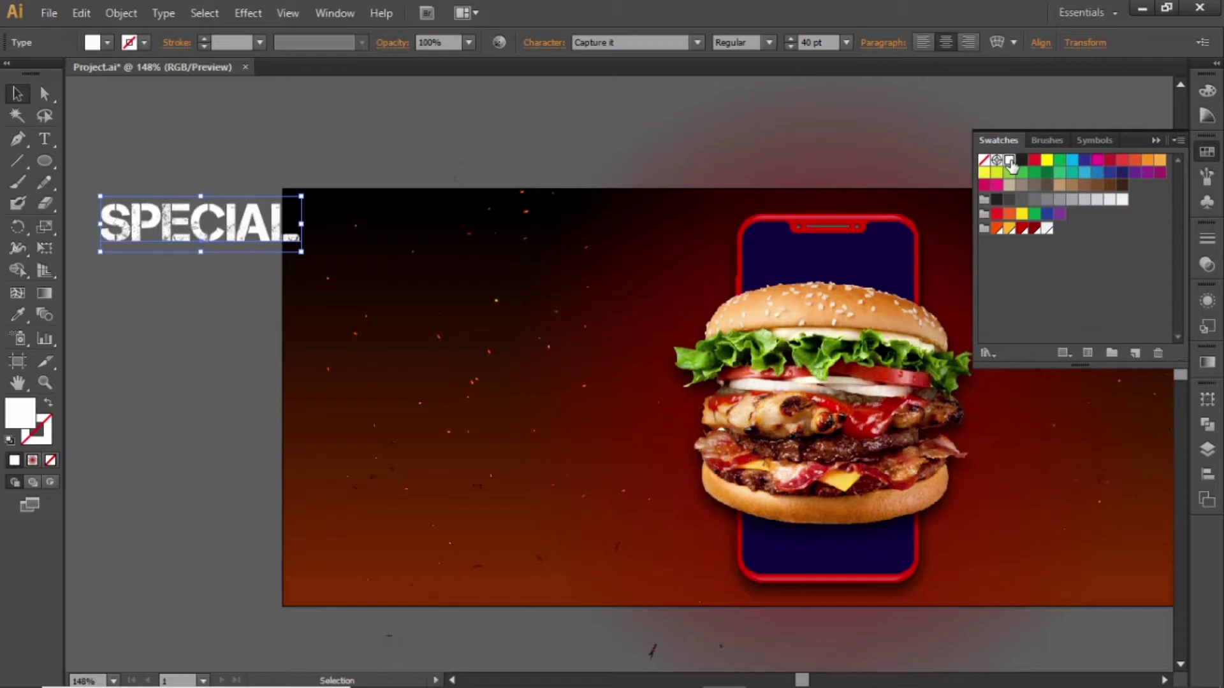
Move the SPECIAL text onto the banner between its outer edge and the burger, and set its font size to 60 pt.
left_click_drag(247, 230, 537, 371)
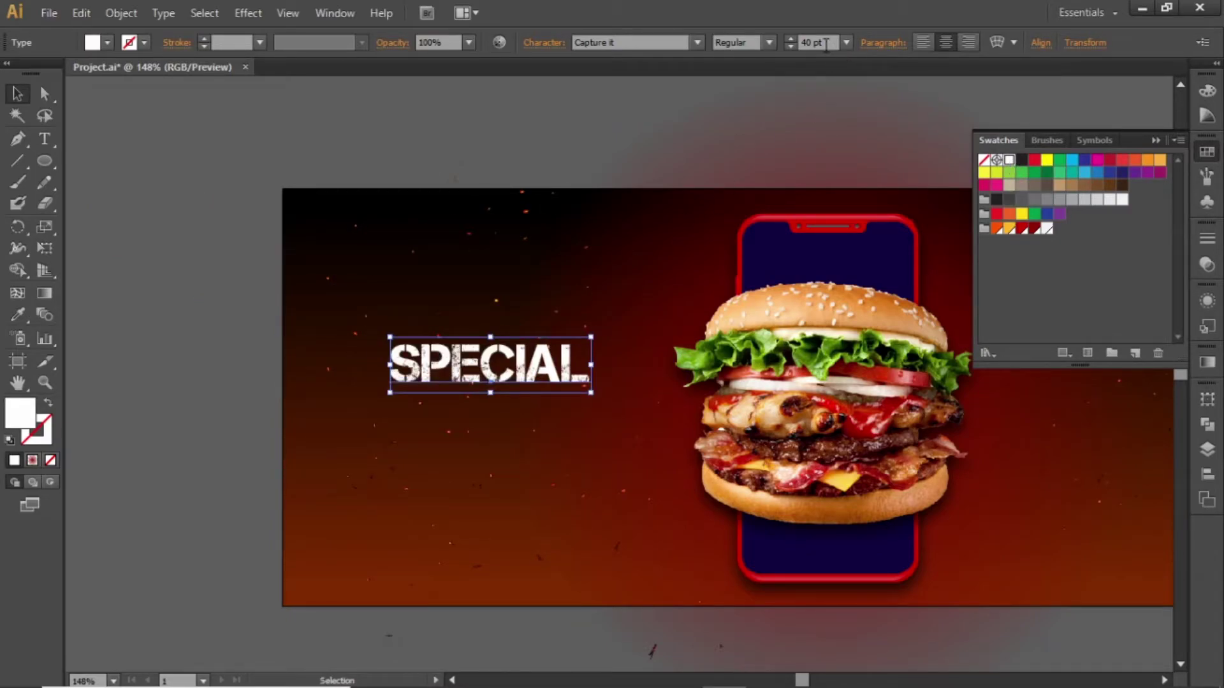
double_click(807, 42)
type("50")
key("Return")
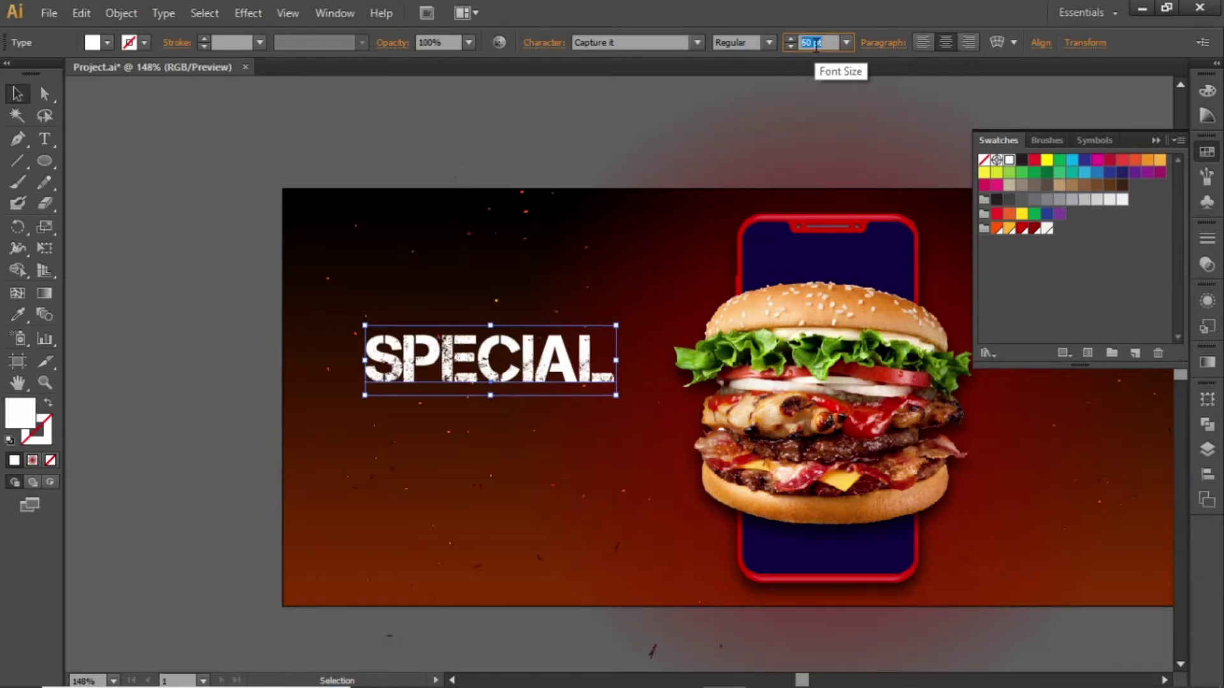
type("60")
key("Return")
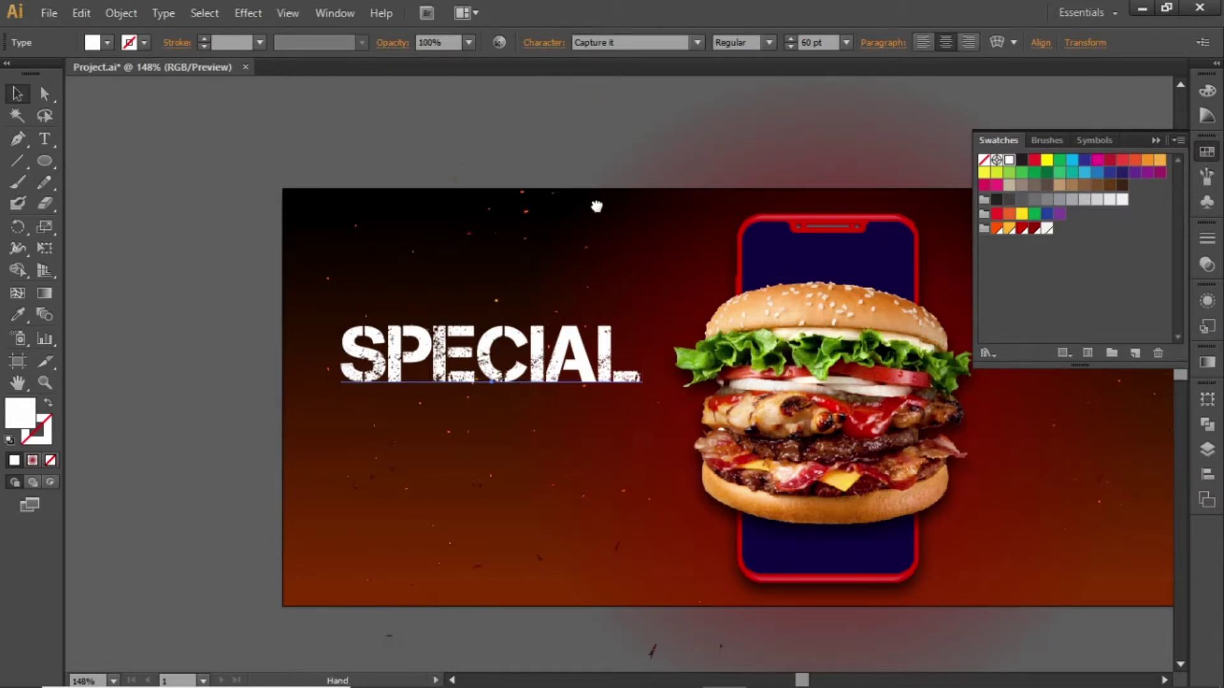
Duplicate the SPECIAL text directly below itself and change the copy to "BURGER".
left_click_drag(622, 211, 548, 156)
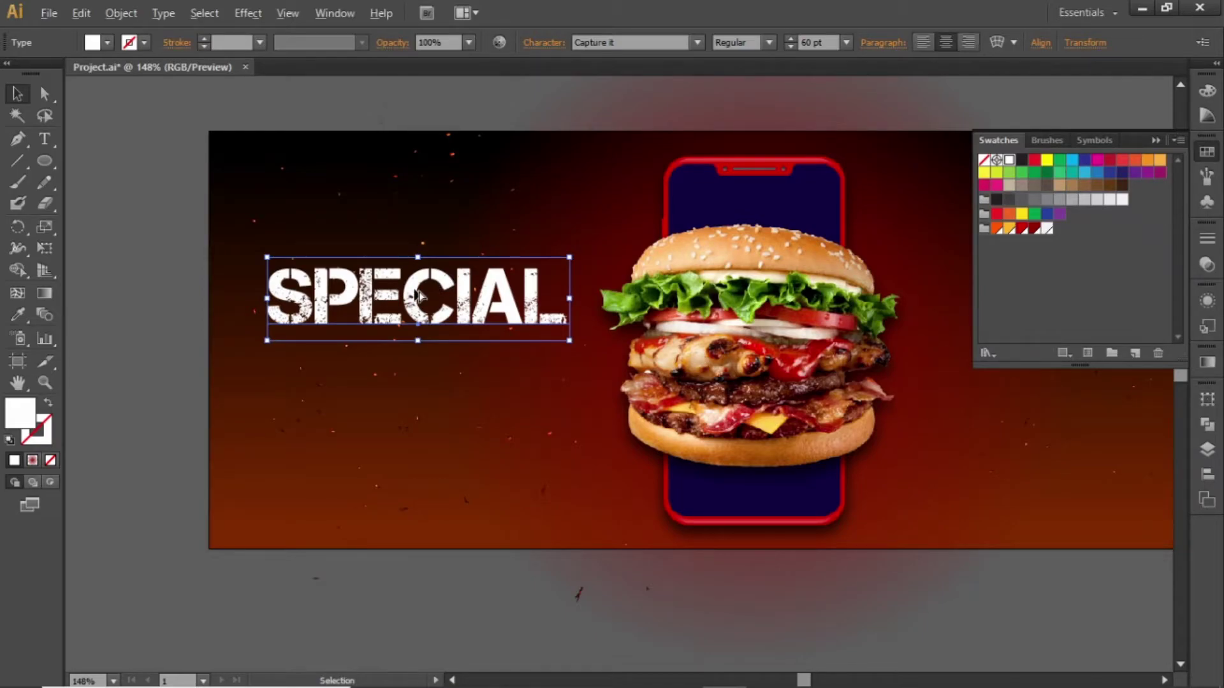
left_click_drag(413, 300, 413, 368, "alt")
key("t")
double_click(403, 369)
type("BURGER")
key("Escape")
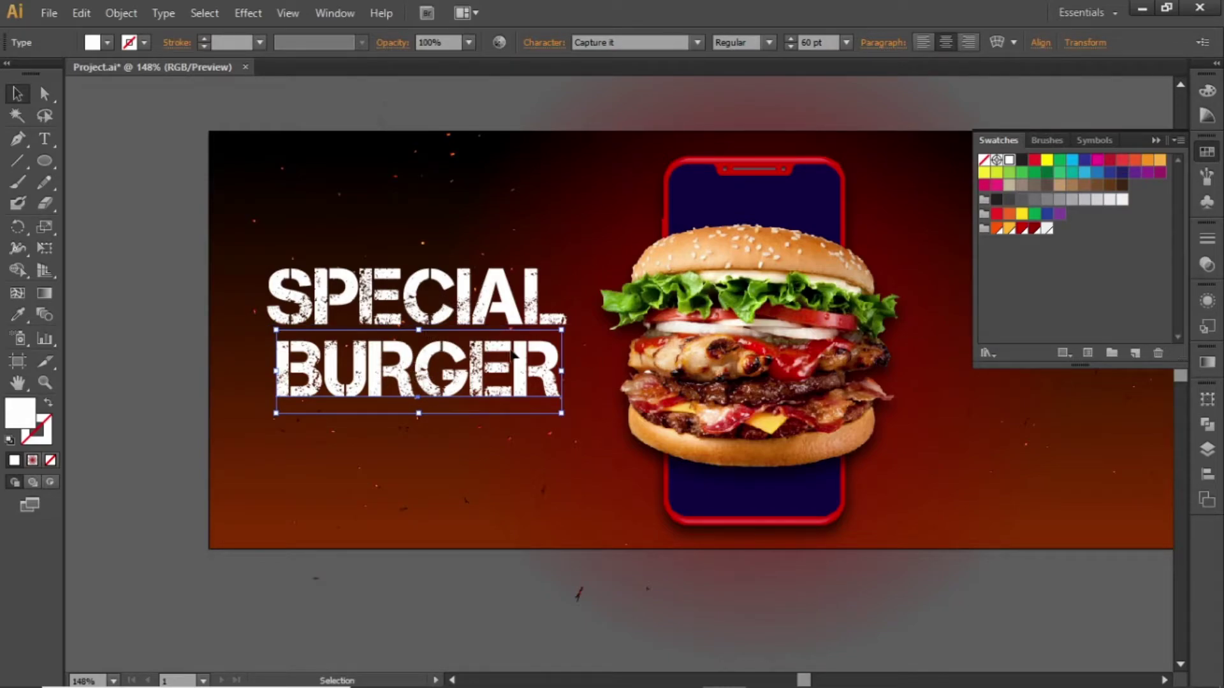
Fill the BURGER text with the global red swatch R=207 G=2 B=0.
left_click(1023, 230)
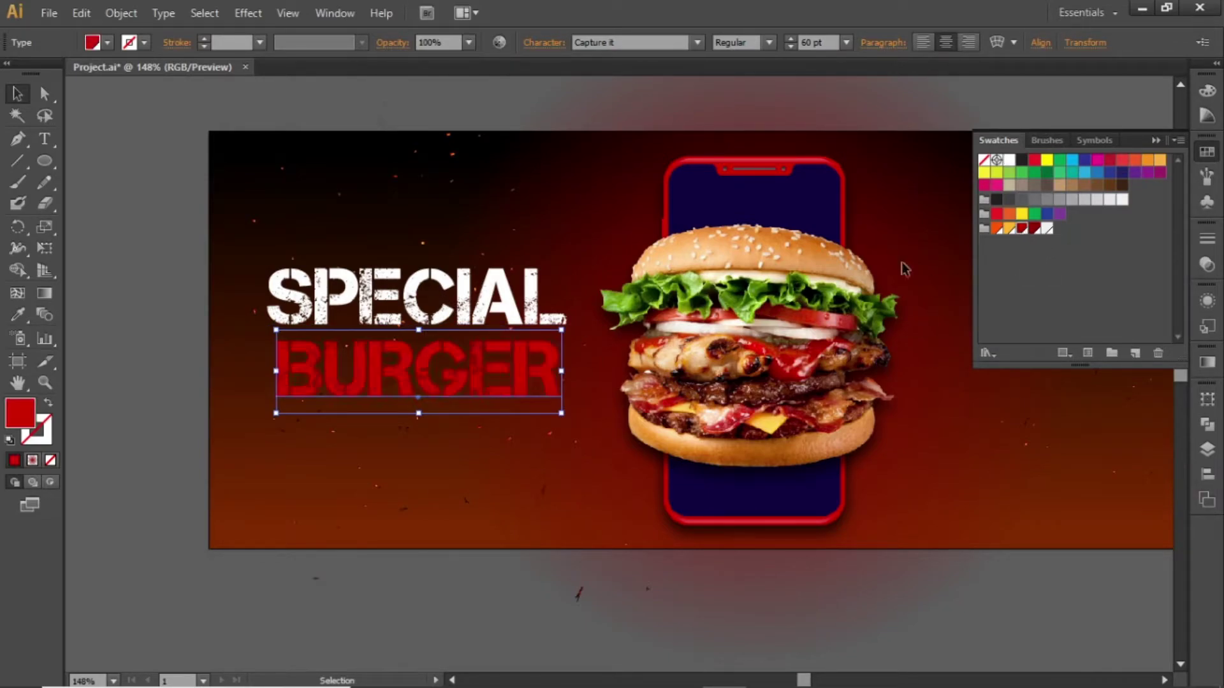
left_click(175, 273)
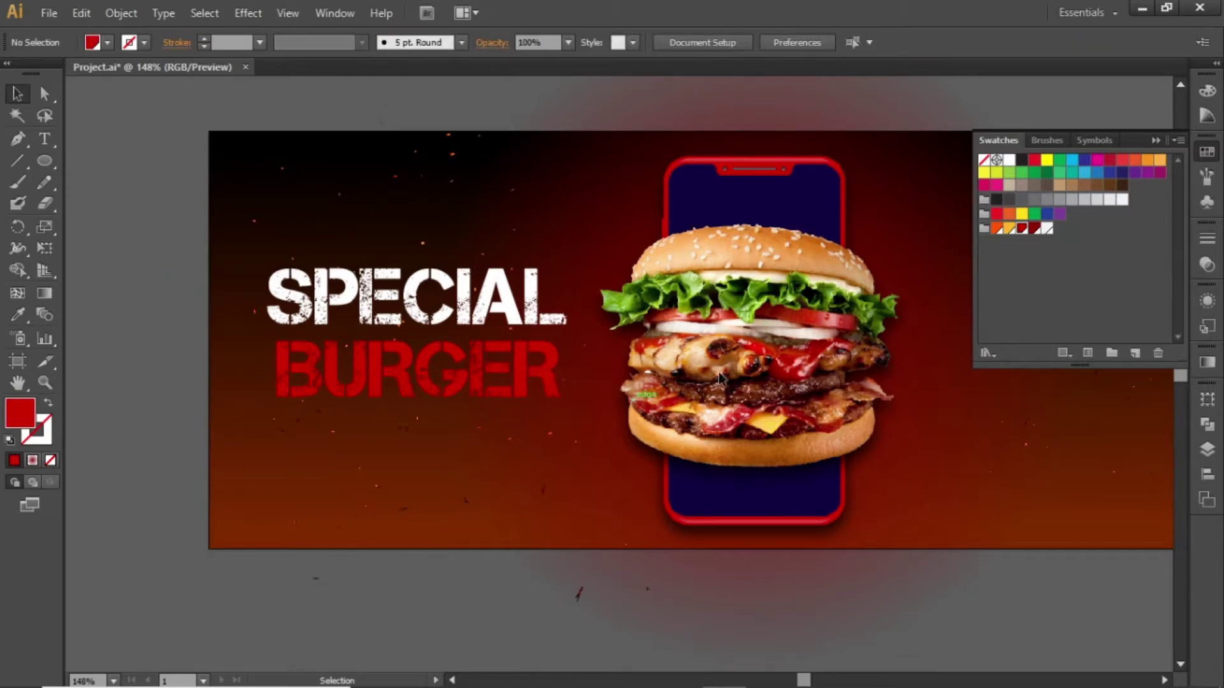
double_click(1022, 229)
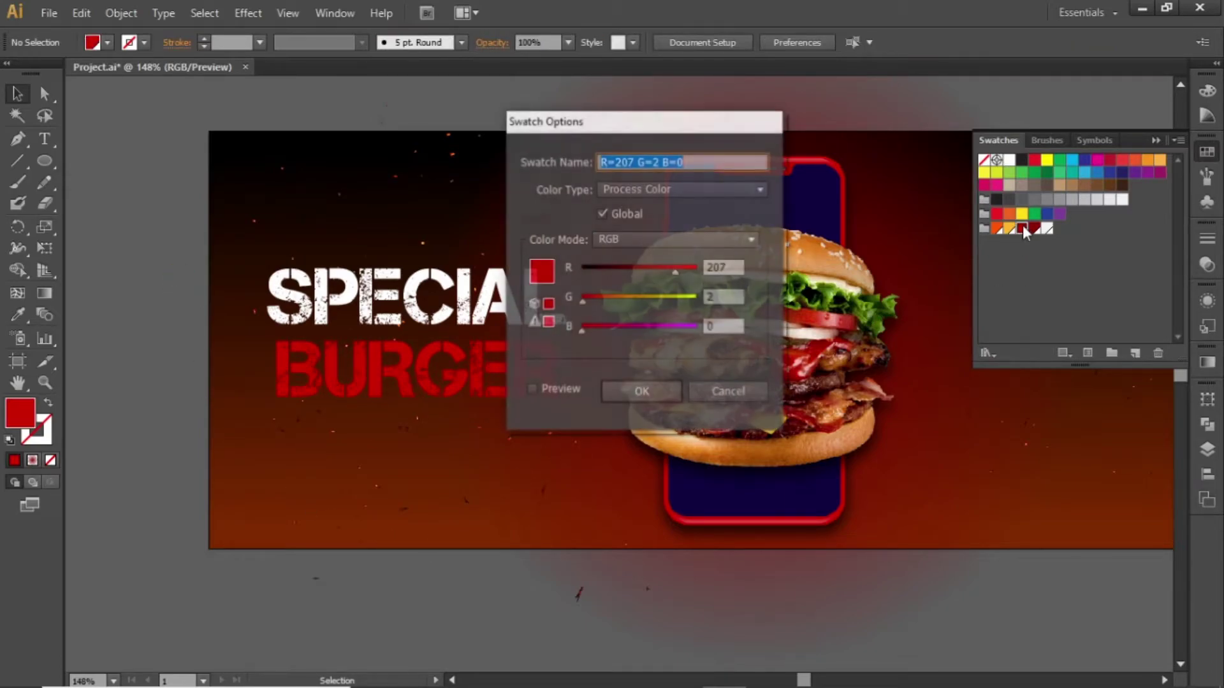
left_click(641, 392)
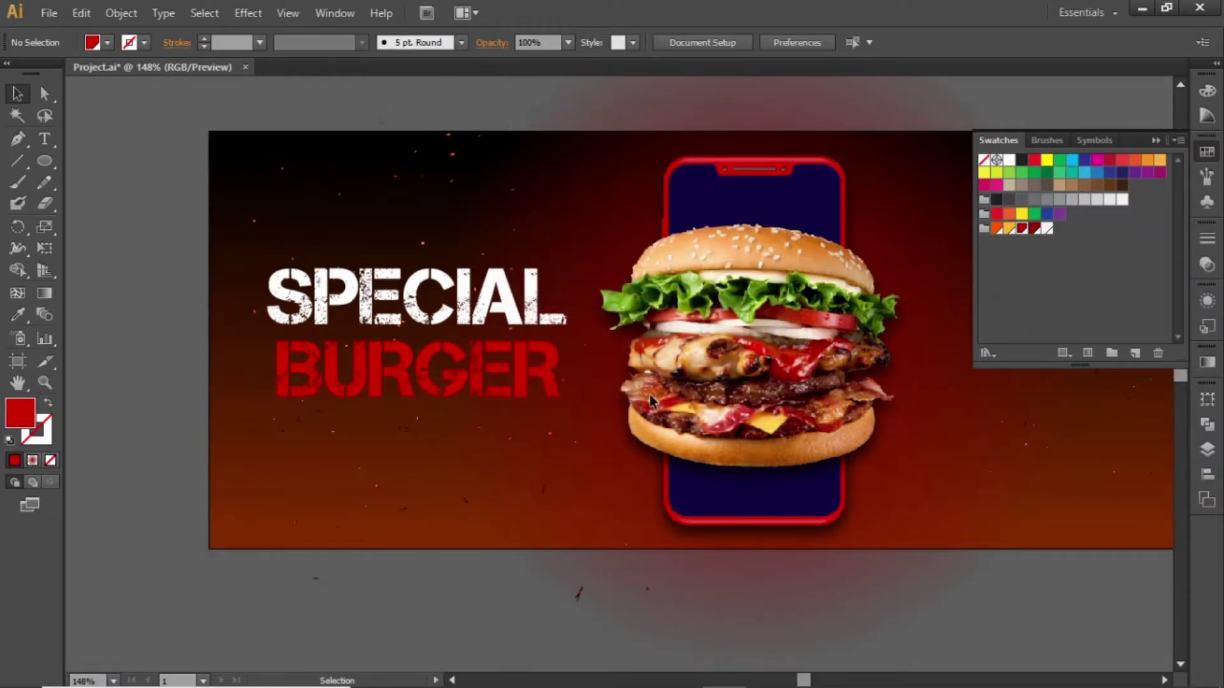
Nudge the BURGER text up closer to SPECIAL, and nudge both lines up slightly together.
left_click(435, 372)
key("Up")
key("Up")
key("Up")
key("Up")
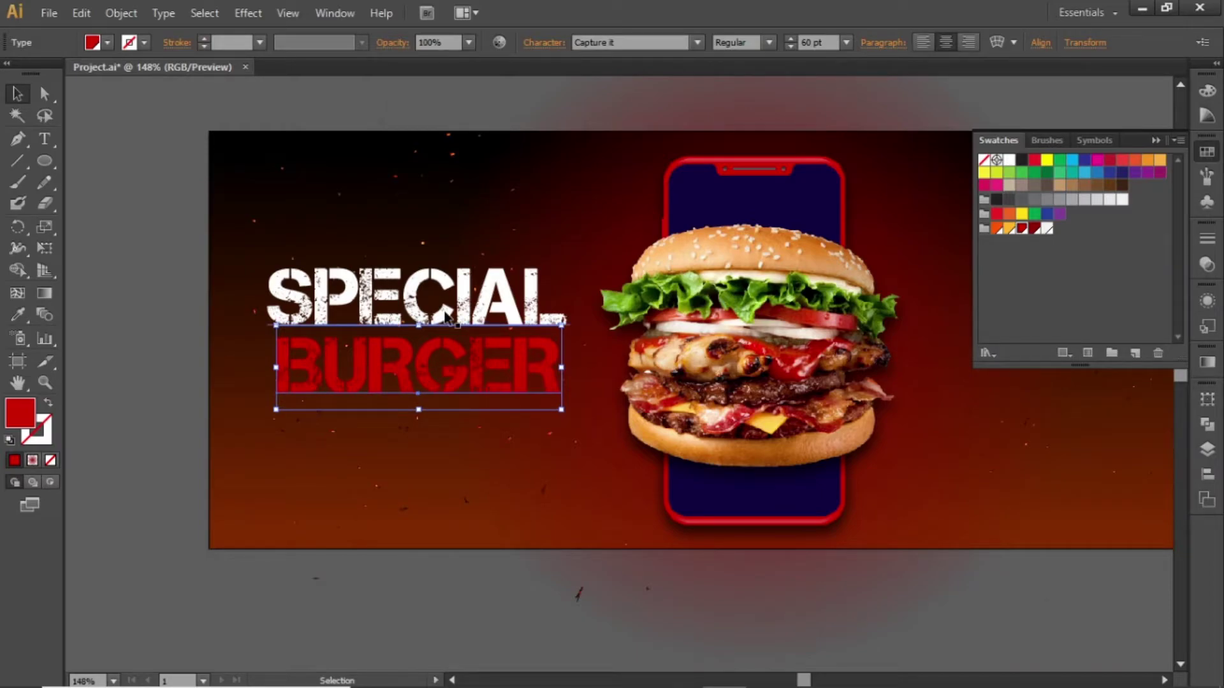
left_click(445, 315)
left_click(444, 359, "shift")
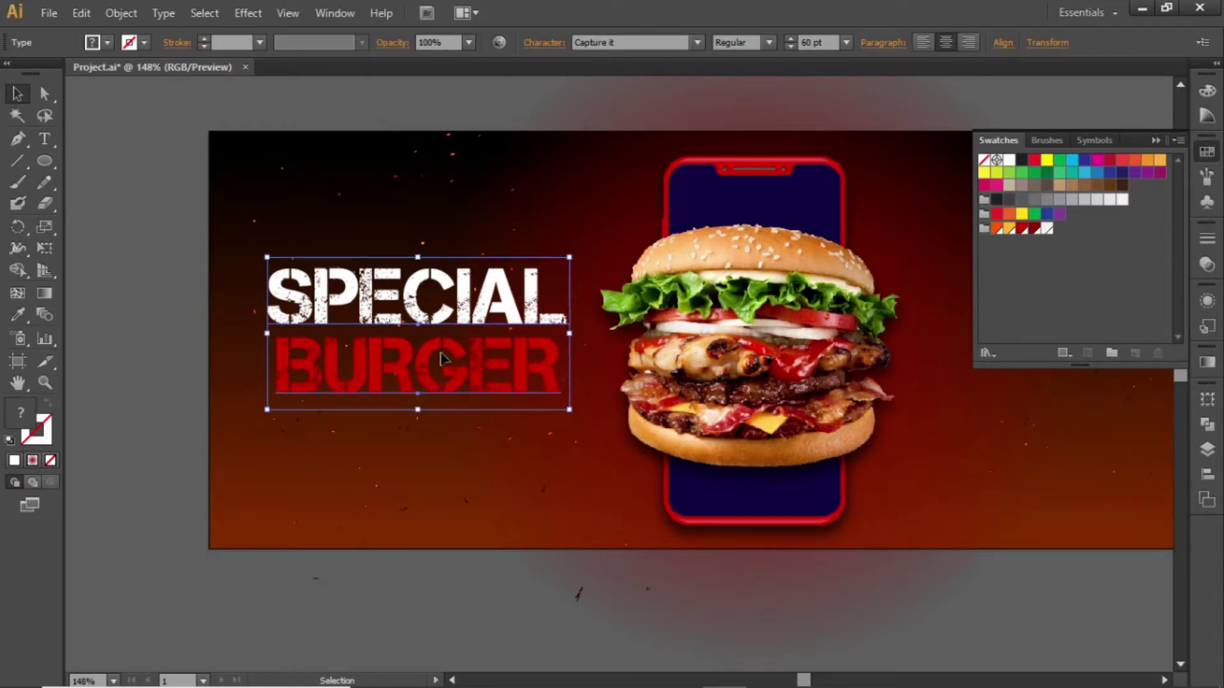
key("Up")
key("Up")
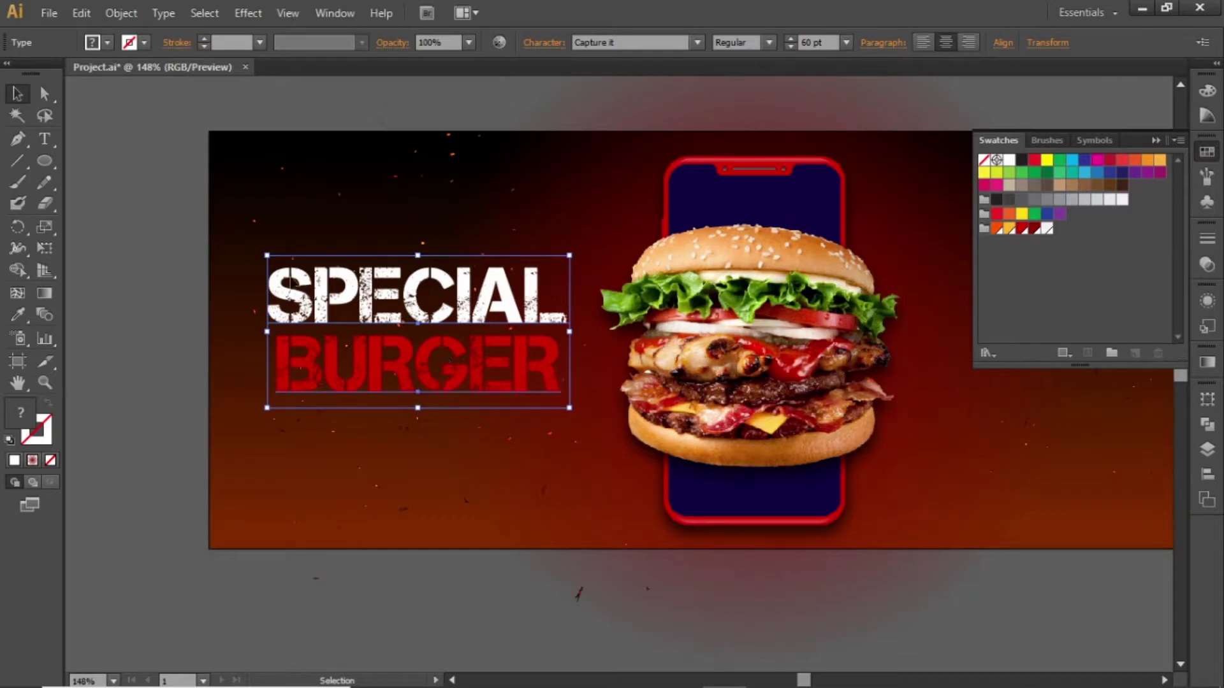
left_click(174, 218)
Duplicate the SPECIAL BURGER text pair horizontally to the empty area on the other side of the burger.
left_click_drag(797, 218, 604, 299)
left_click(1155, 141)
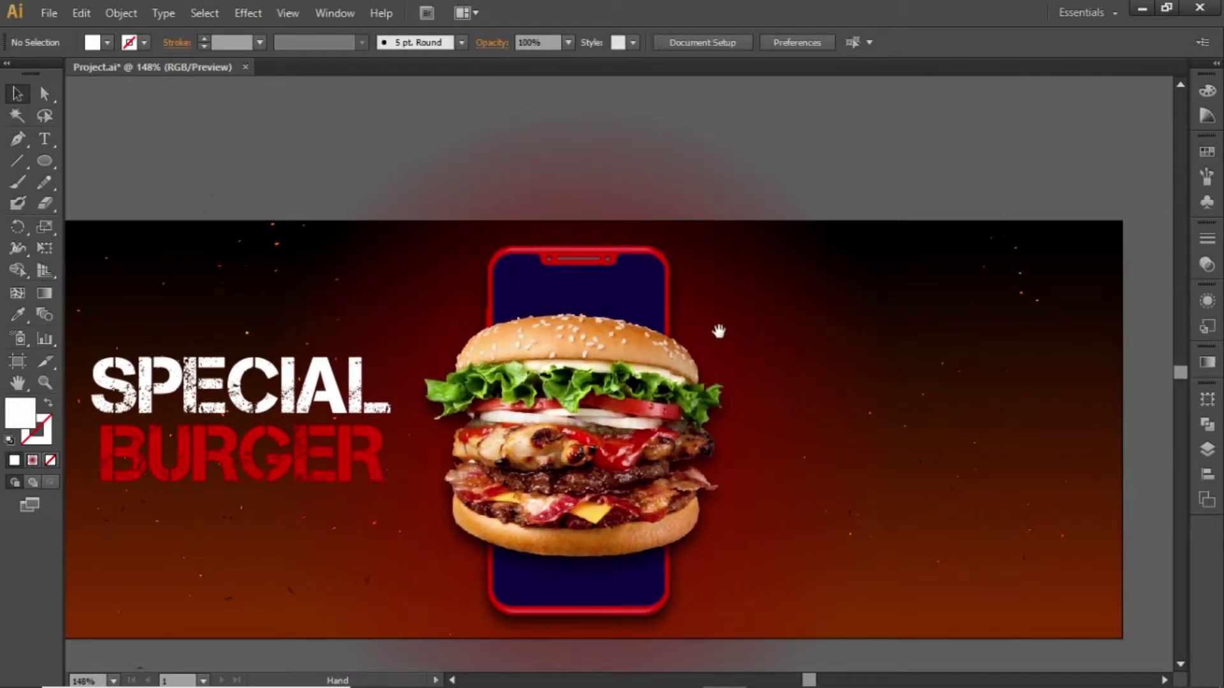
left_click_drag(718, 331, 705, 281)
left_click(297, 353)
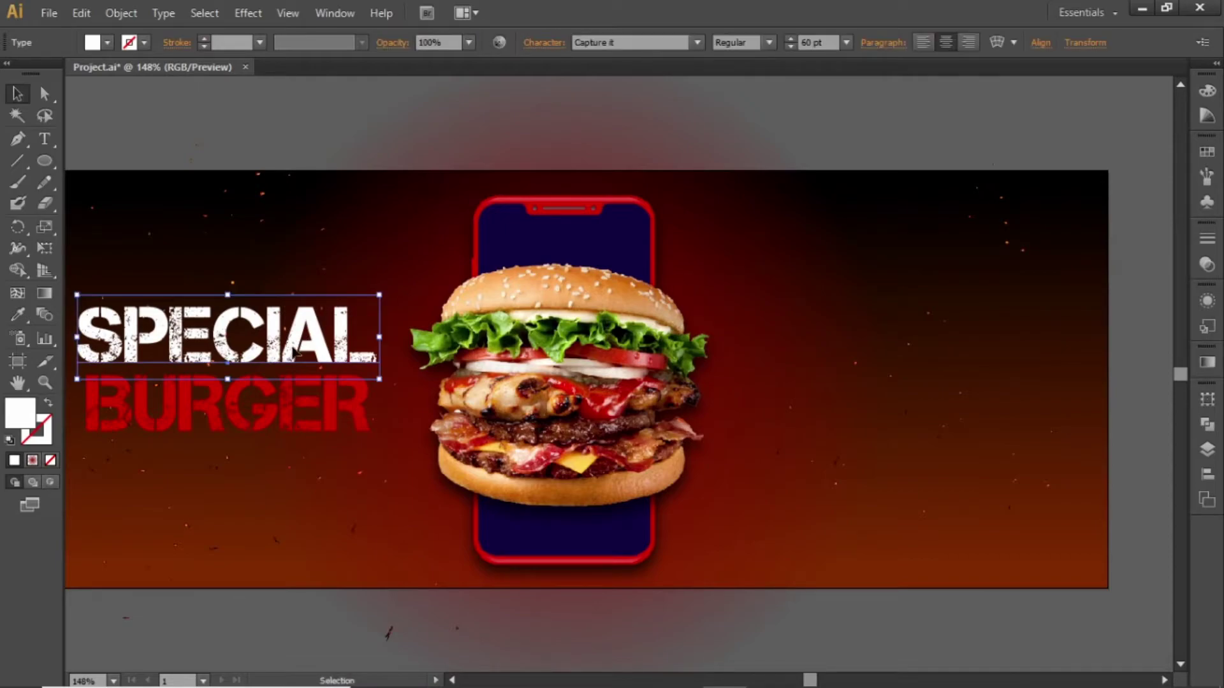
left_click(276, 393, "shift")
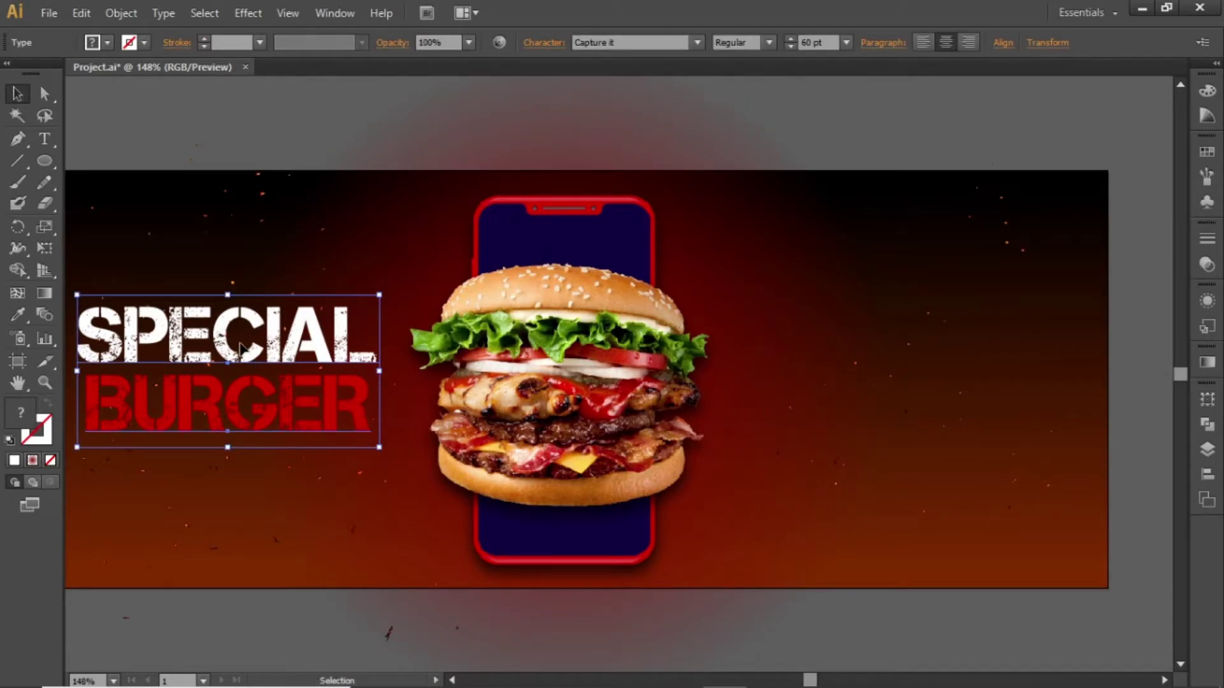
left_click_drag(245, 350, 915, 355)
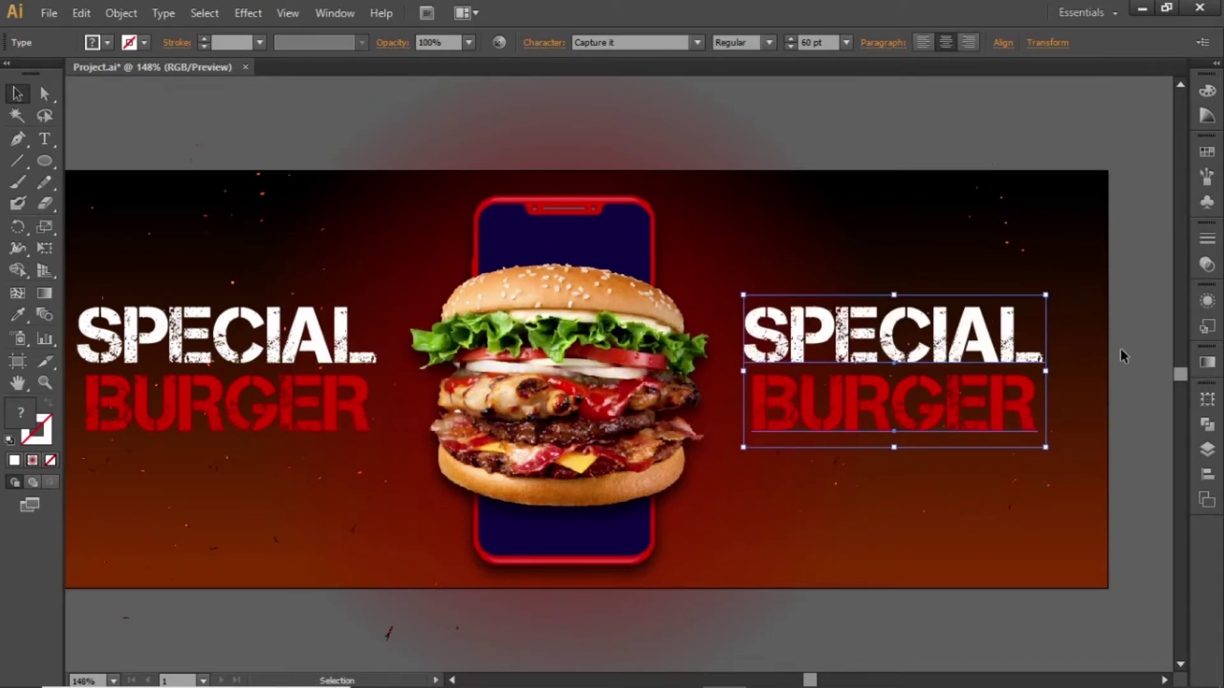
left_click(1086, 353)
Change the white line of the duplicated text pair to "HOTTEST".
left_click(962, 345)
double_click(961, 341)
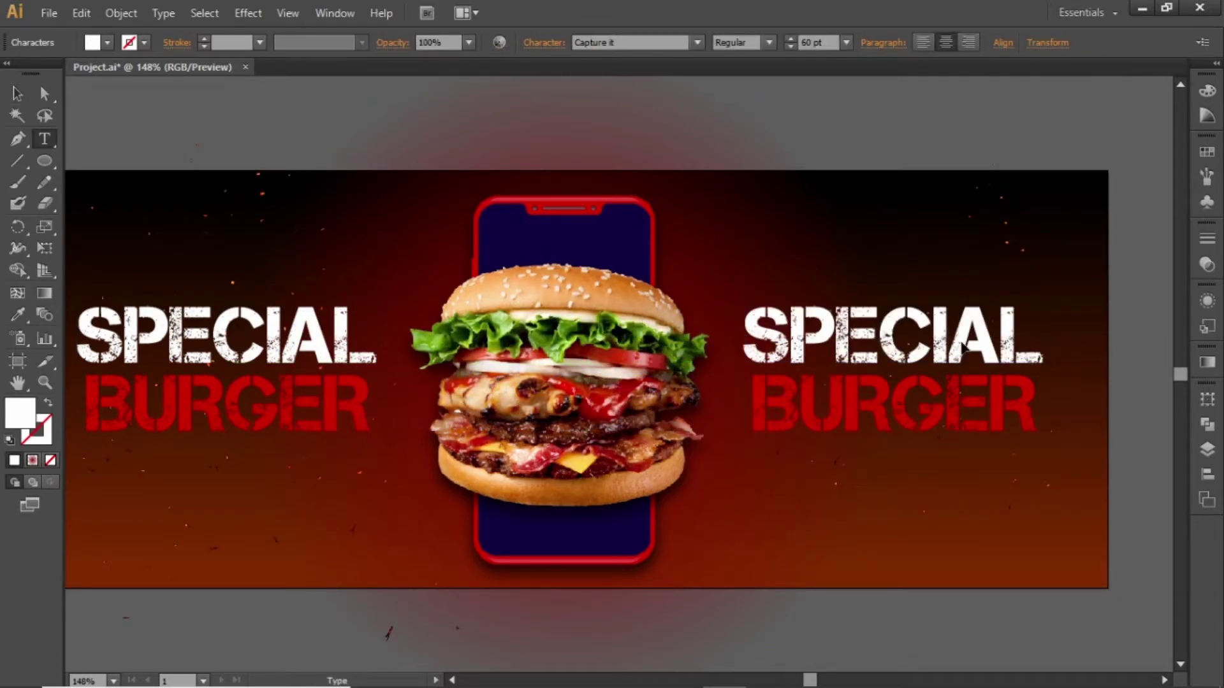
double_click(962, 340)
type("HOTTEST")
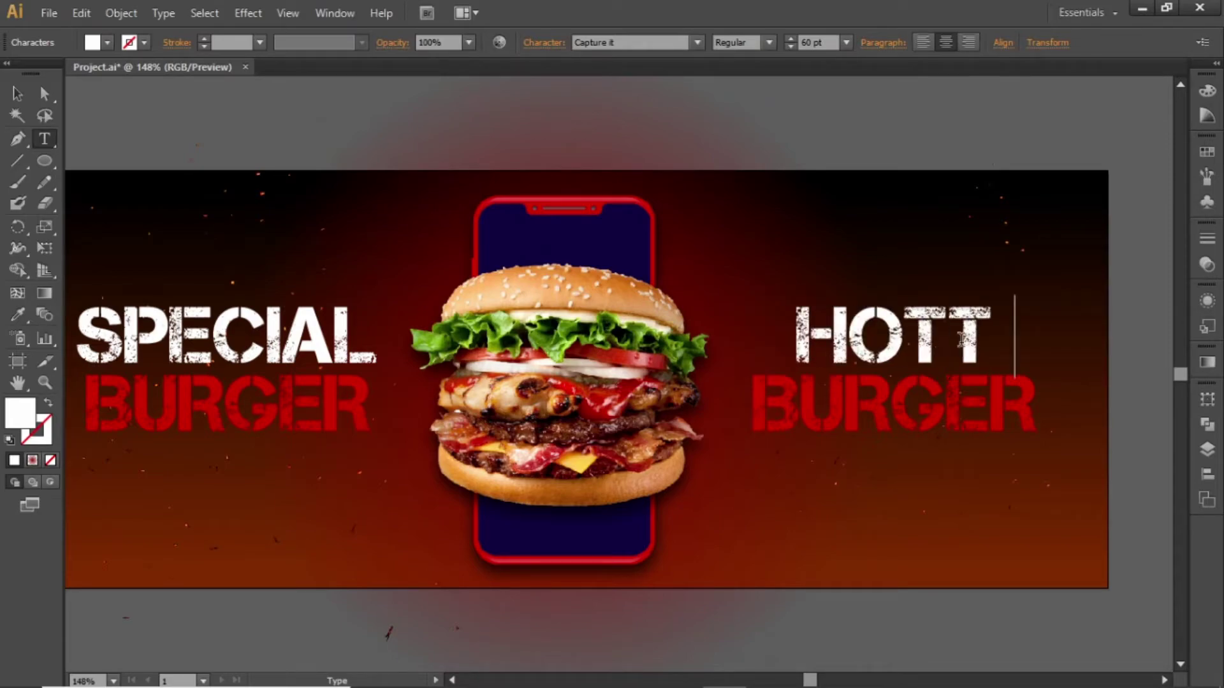
key("Escape")
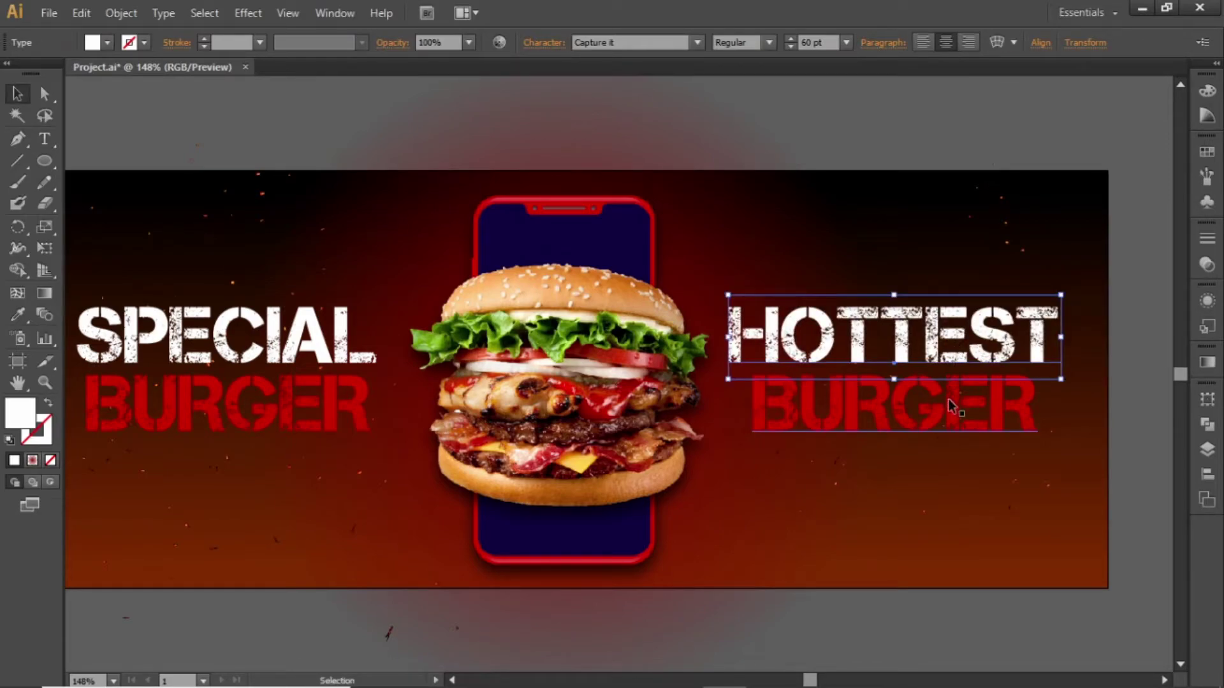
Change the red line below HOTTEST to "PROMO".
left_click(949, 397)
double_click(949, 397)
type("PROMO")
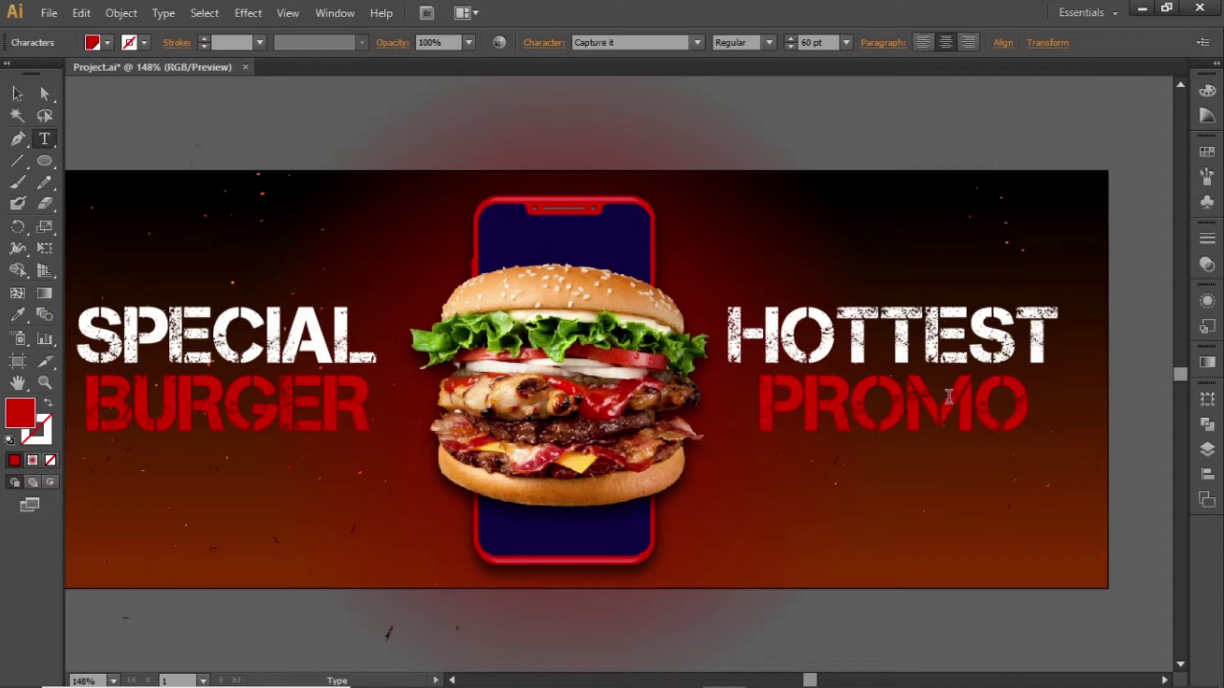
key("Escape")
Reduce the HOTTEST text to 49 pt to match the width of PROMO.
left_click(961, 341)
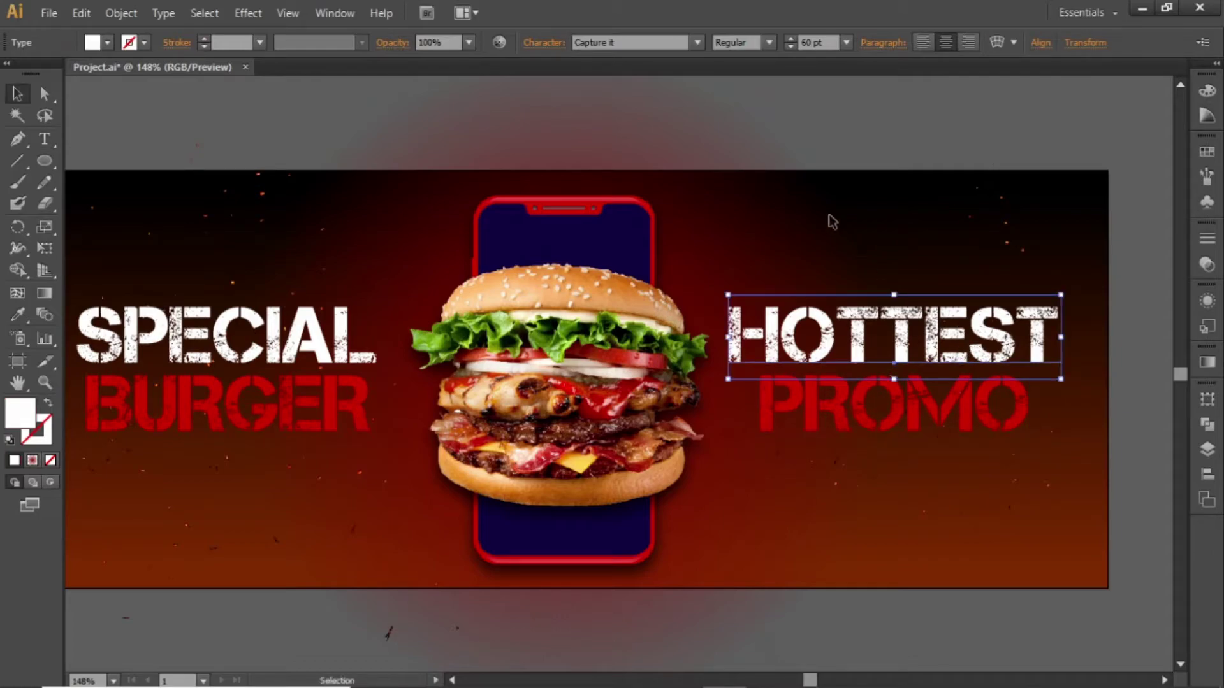
left_click(822, 43)
key("Down")
key("Down")
key("Down")
key("Down")
key("Down")
key("Down")
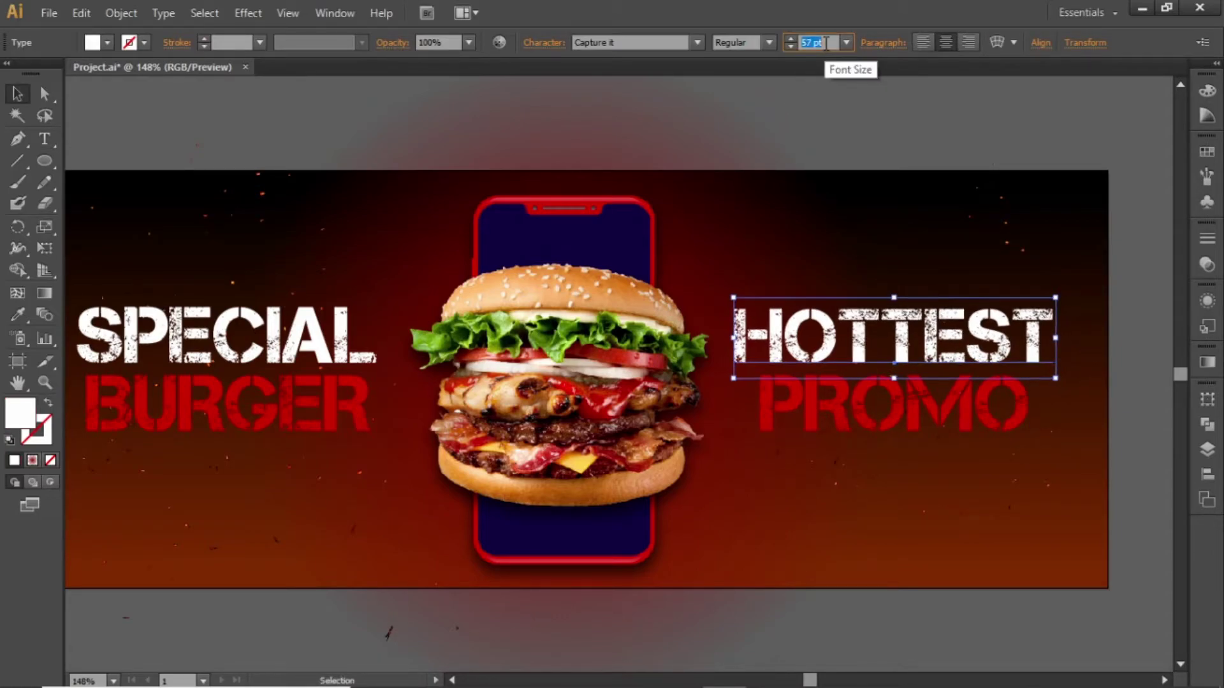
key("Down")
key("Down")
key("Down")
key("Down")
key("Down")
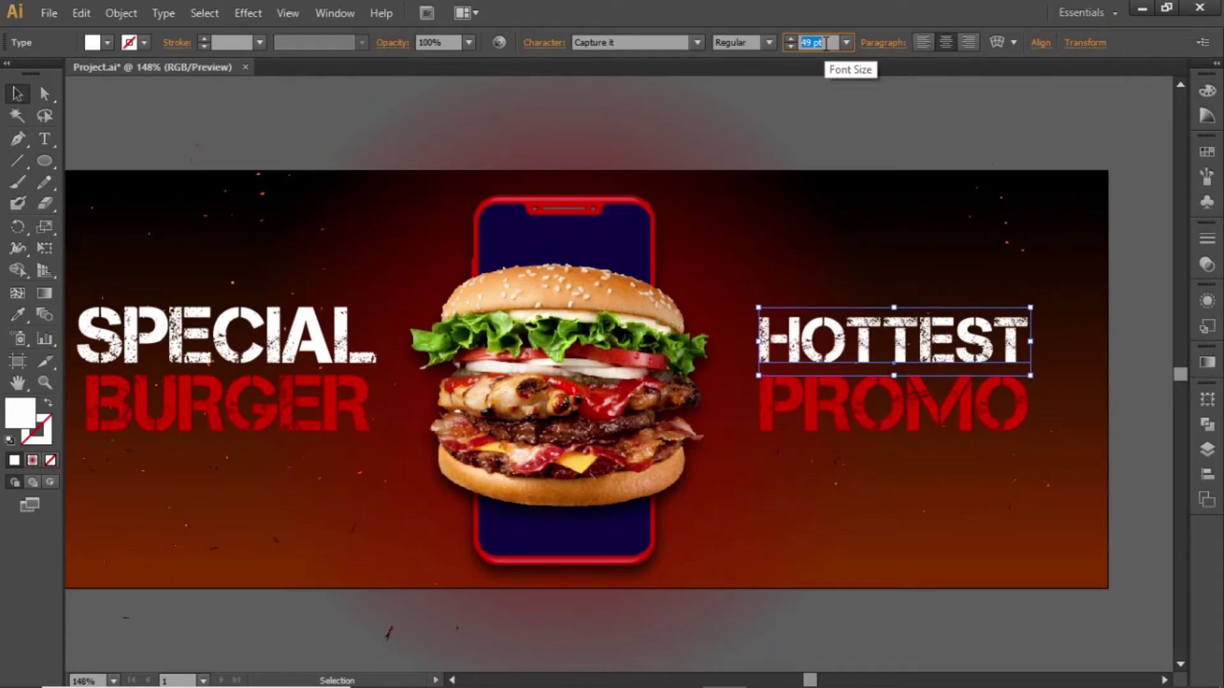
Scale the HOTTEST and PROMO lines up together slightly, keeping their proportions.
left_click(868, 411, "shift")
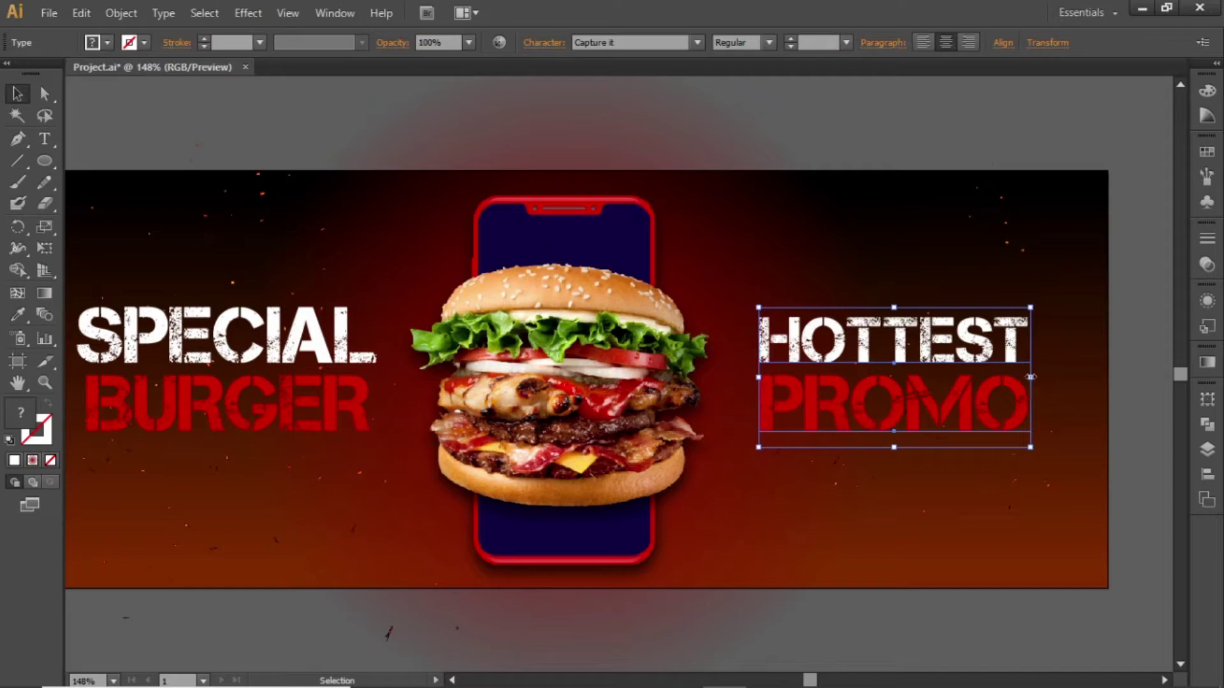
left_click_drag(1030, 372, 1033, 376)
left_click_drag(1030, 378, 1055, 386)
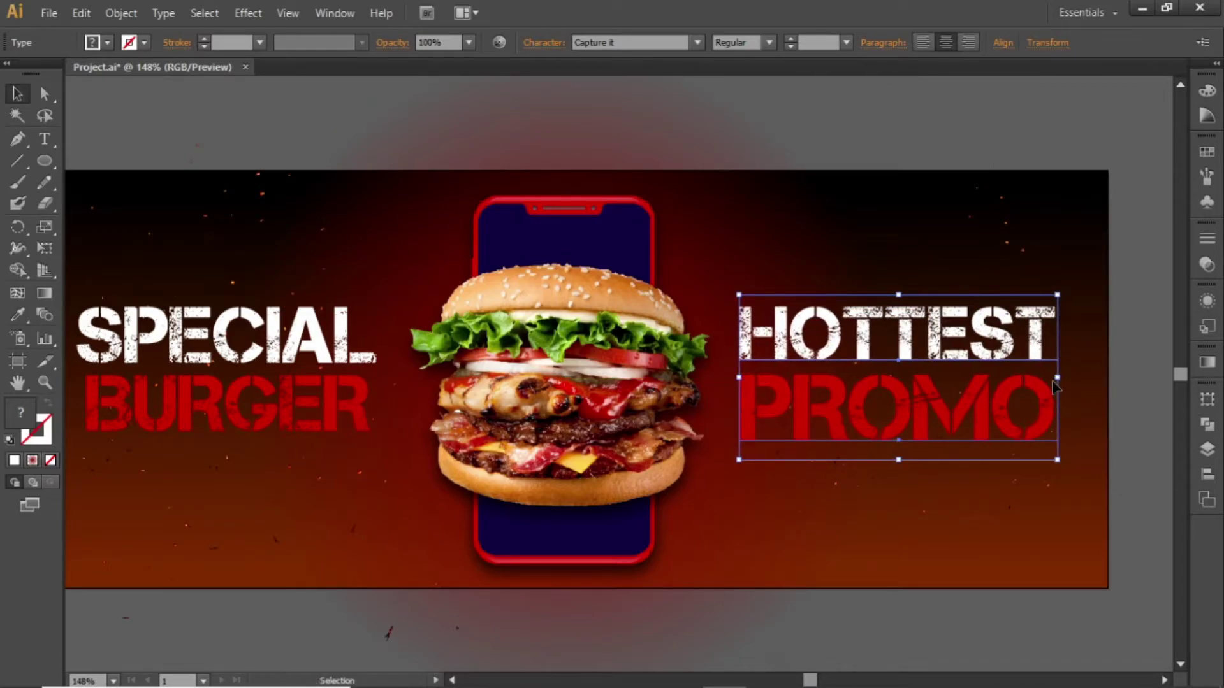
left_click(1107, 350)
Apply a Multiply drop shadow to all four headline words with 75% opacity, 0 px X offset, 7 px Y offset and 5 px blur.
scroll(1108, 350, "left", 2)
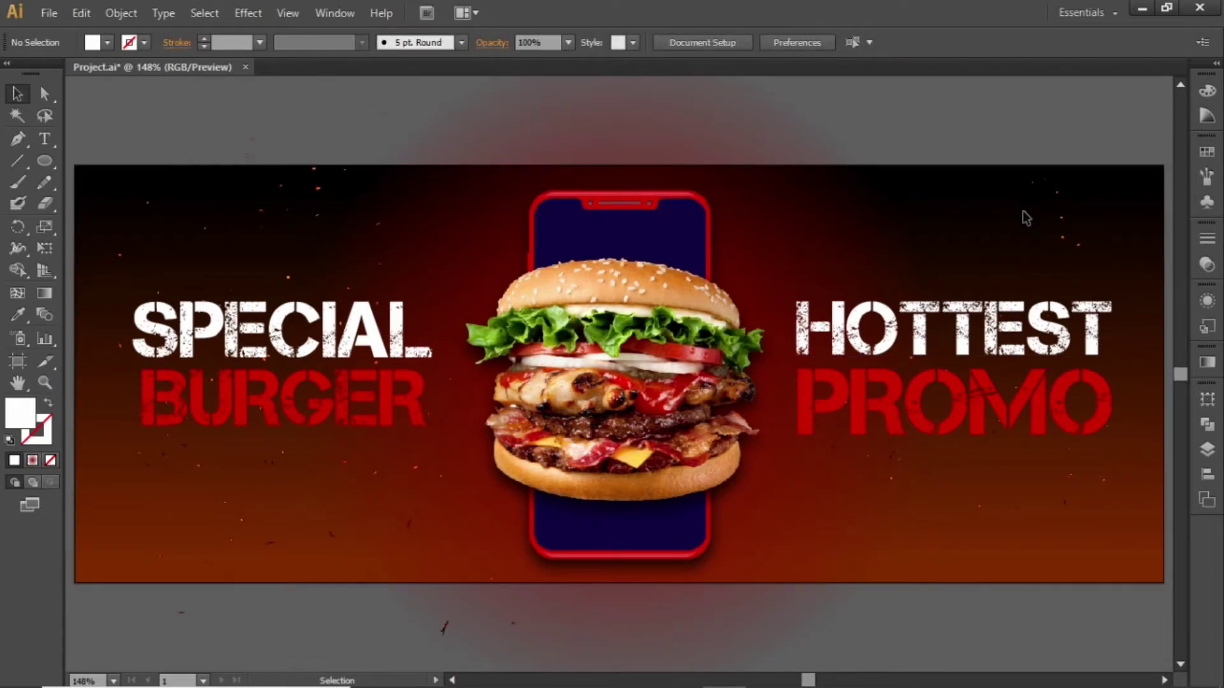
left_click(953, 316)
left_click(931, 398, "shift")
left_click_drag(378, 241, 292, 440)
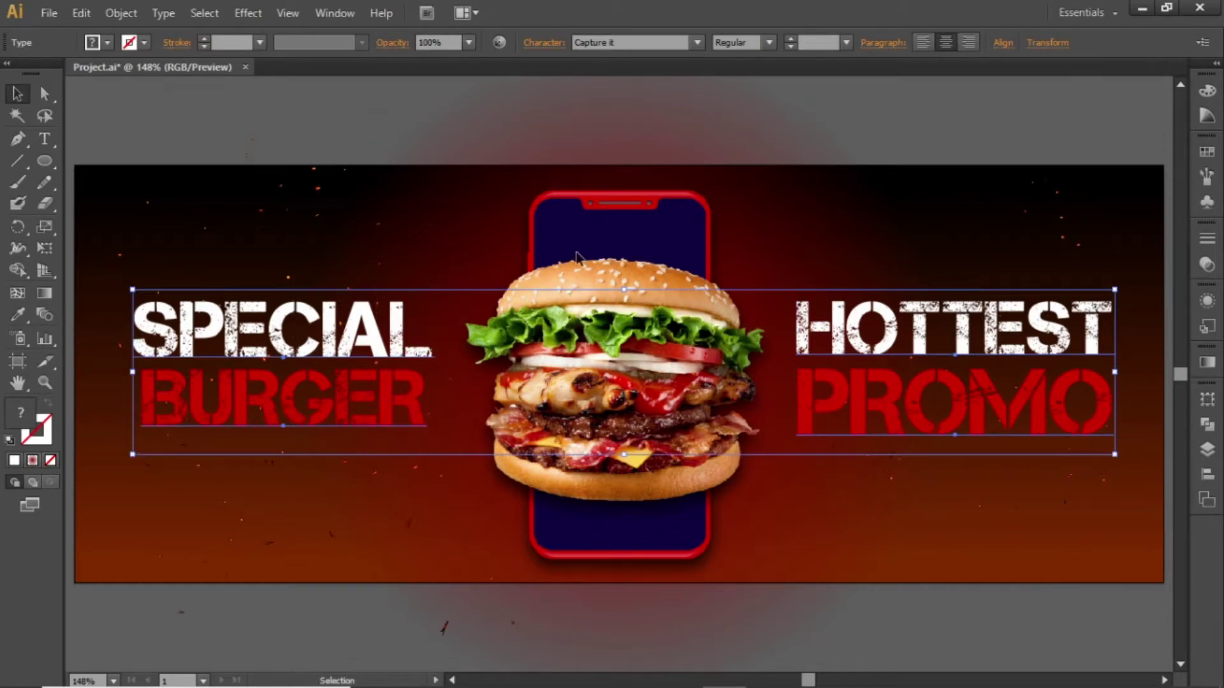
left_click(244, 14)
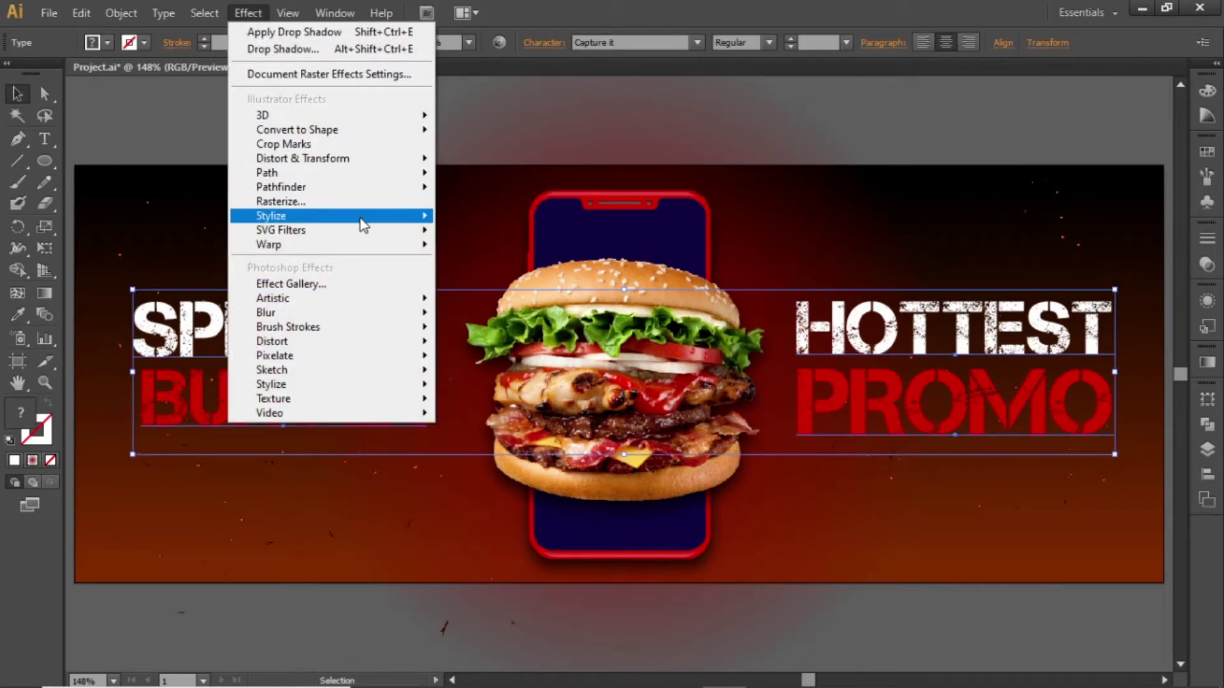
mouse_move(382, 216)
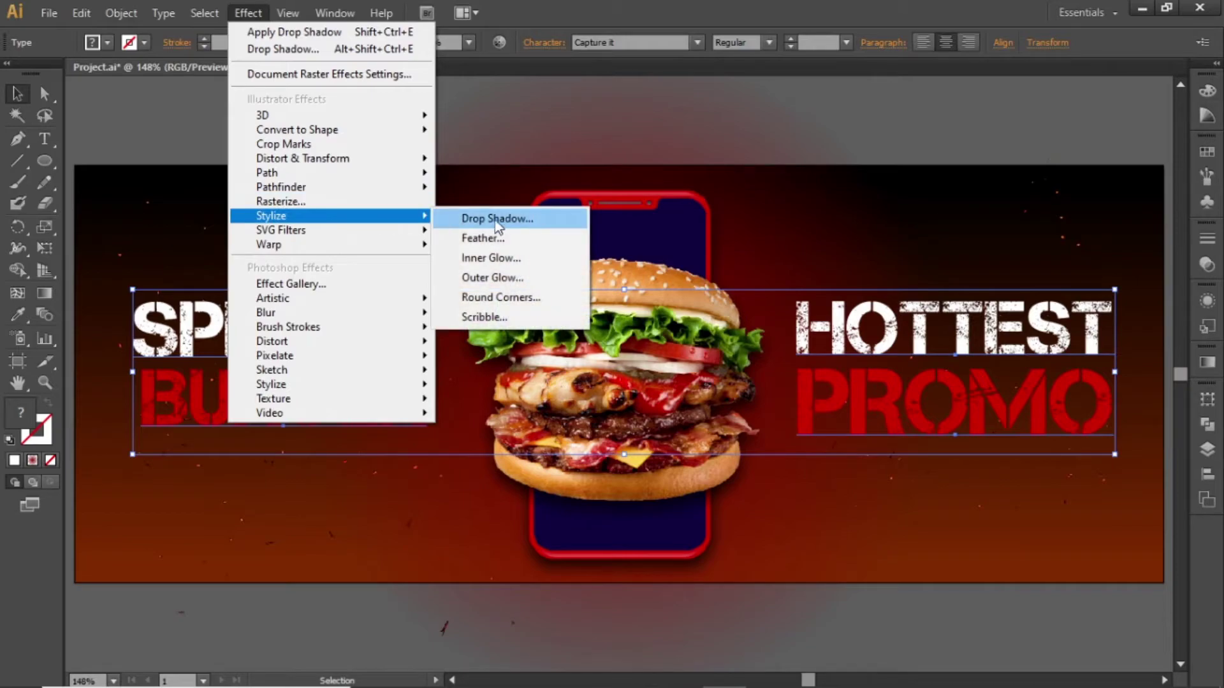
left_click(537, 219)
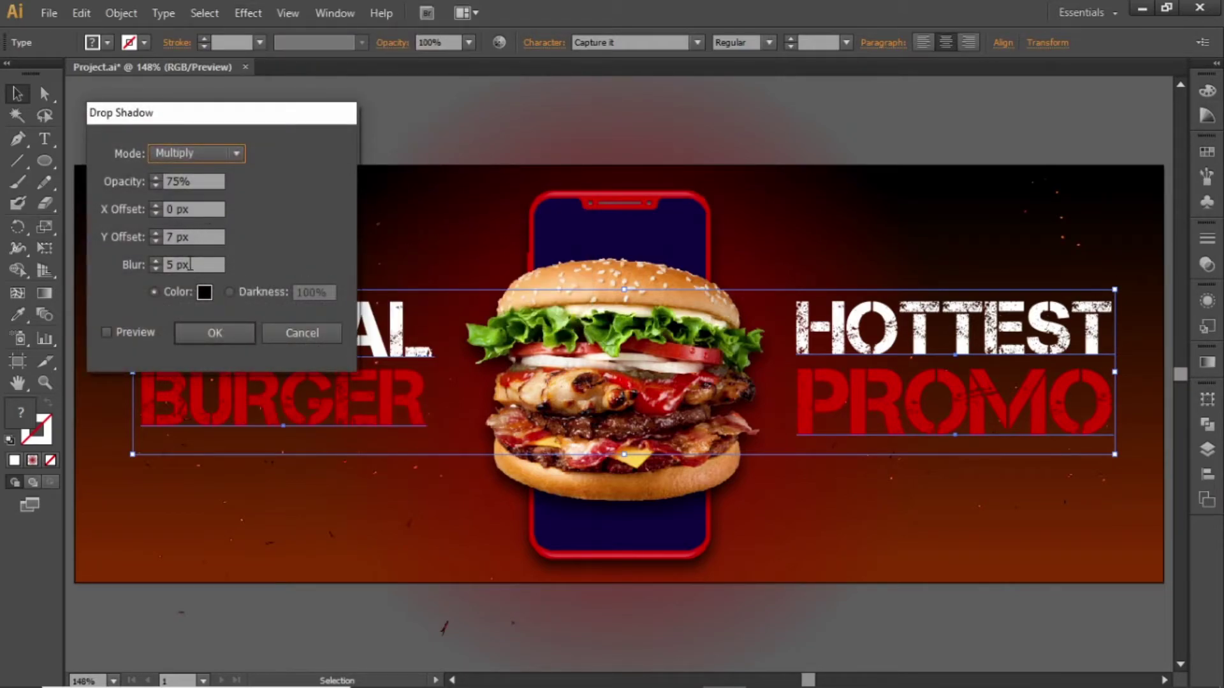
left_click(215, 333)
left_click(844, 171)
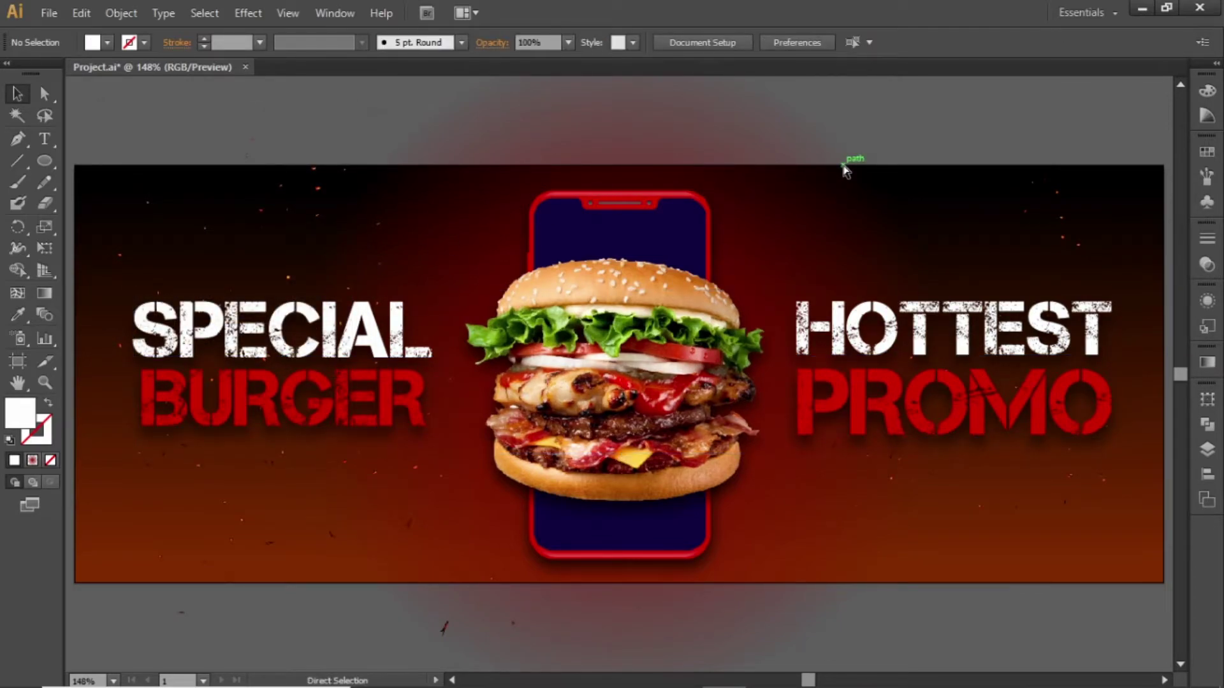
Draw a wide white rectangle on the phone screen between the notch and the top of the burger bun.
key("ctrl+minus")
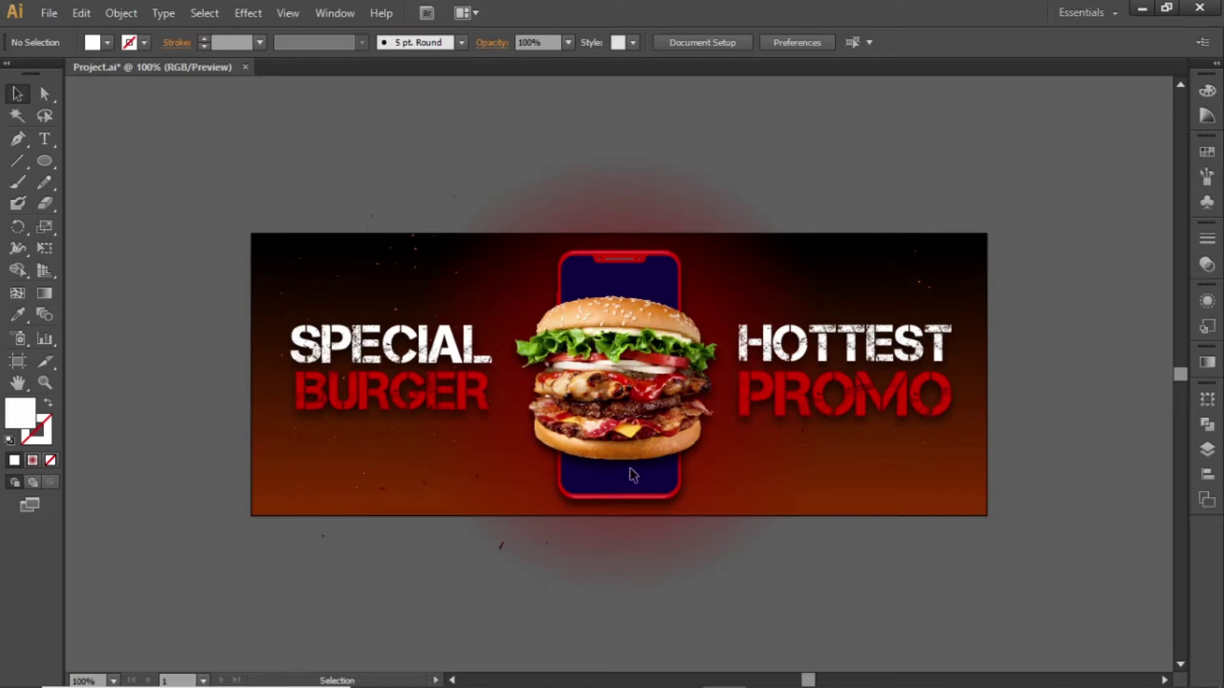
key("z")
left_click_drag(467, 233, 768, 541)
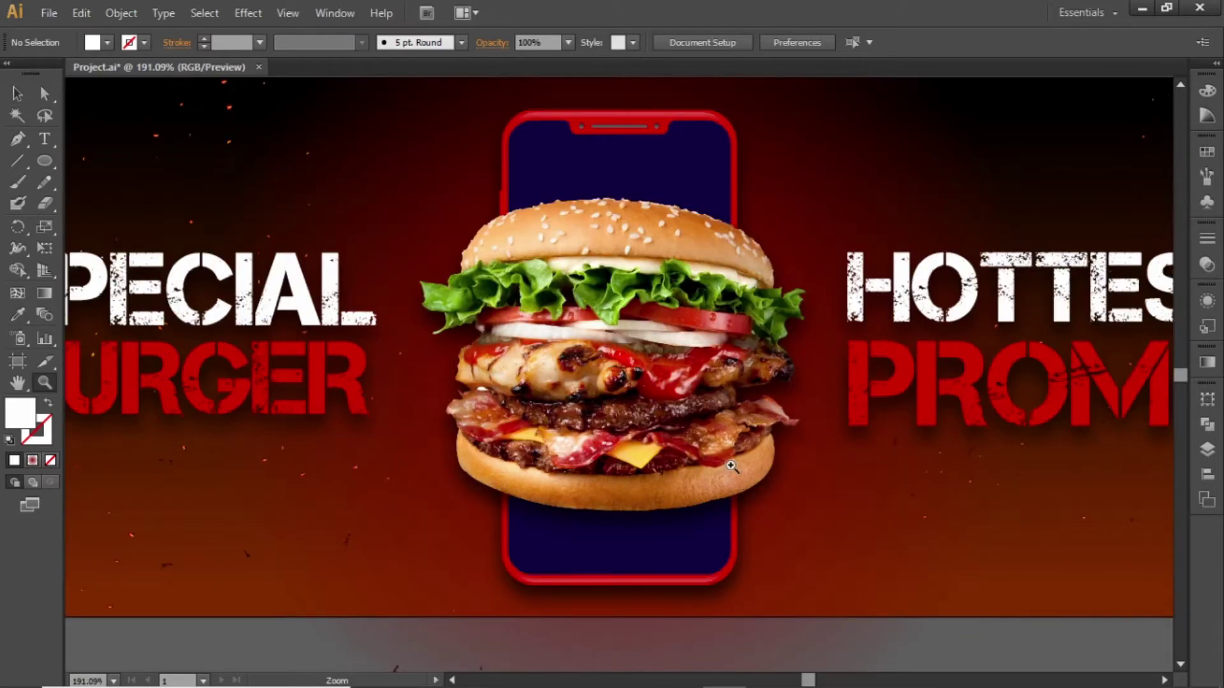
key("v")
left_click_drag(663, 287, 605, 376)
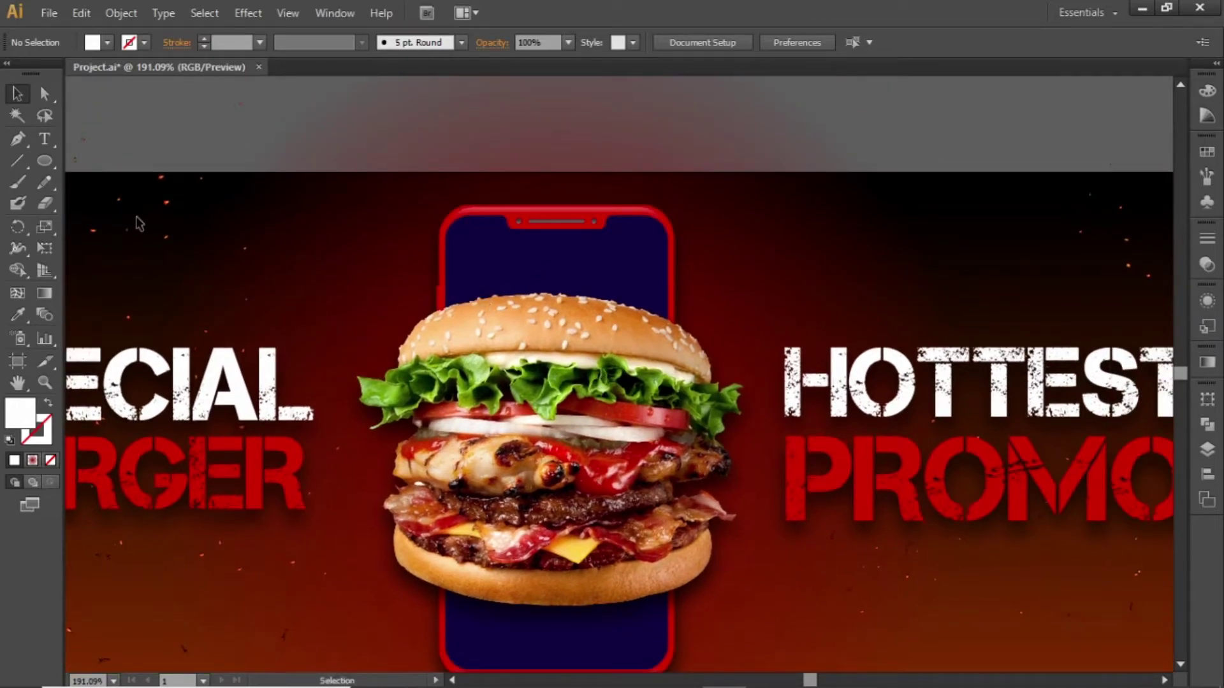
left_click(36, 158)
left_click_drag(36, 158, 82, 160)
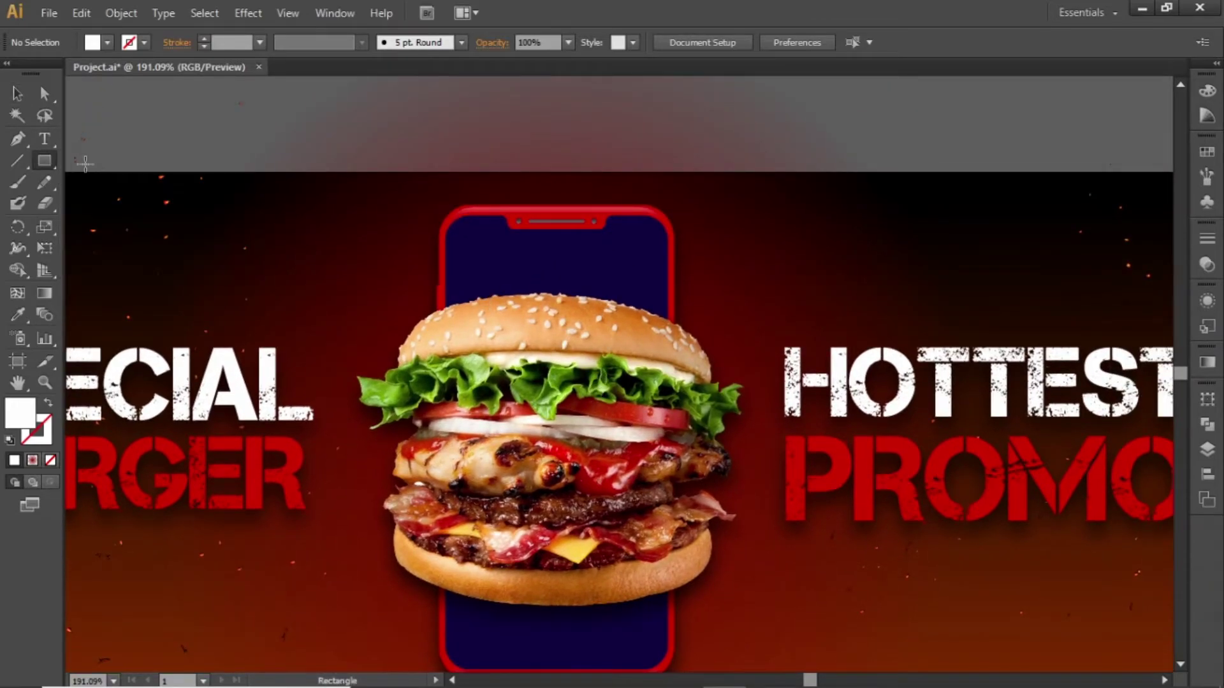
left_click_drag(467, 246, 652, 286)
key("v")
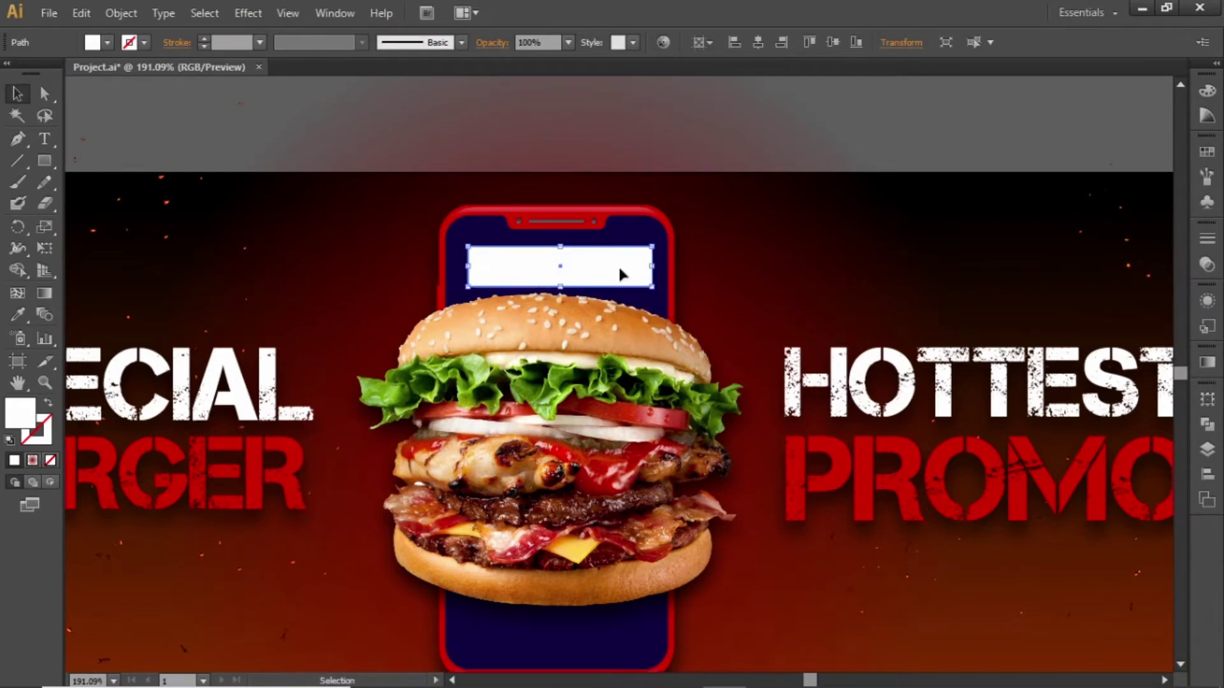
Fill the rectangle on the phone screen with the light grey global swatch R=241 G=242 B=242.
left_click(1206, 152)
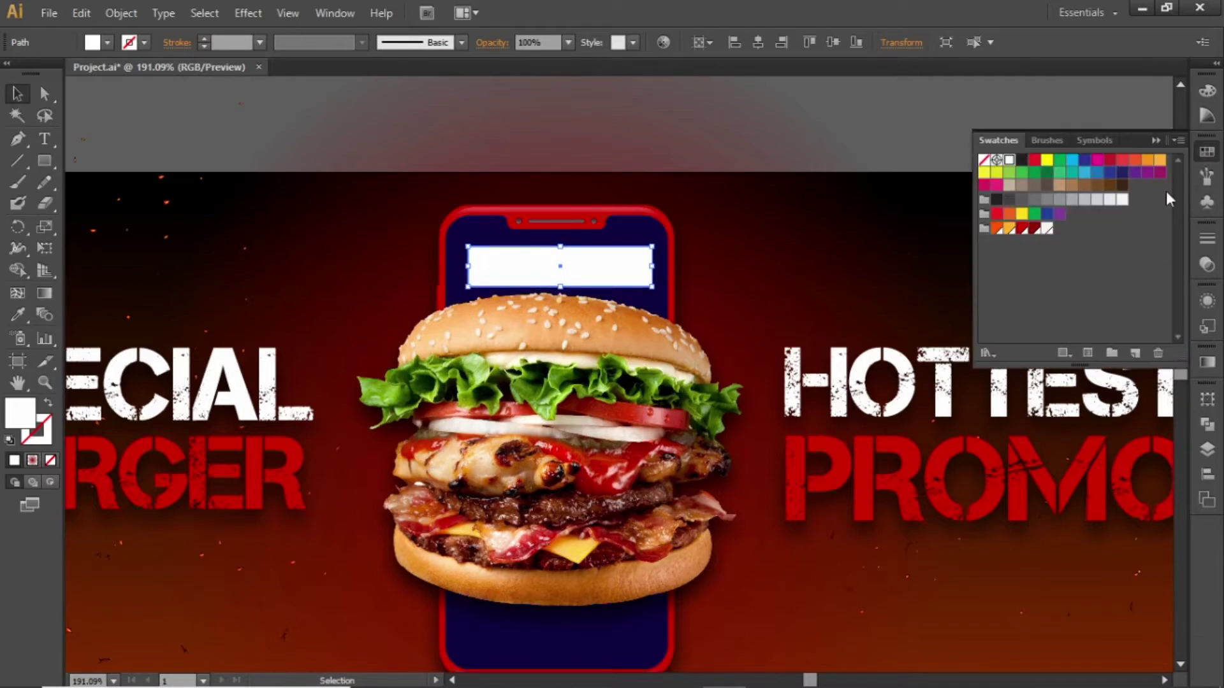
left_click(1047, 229)
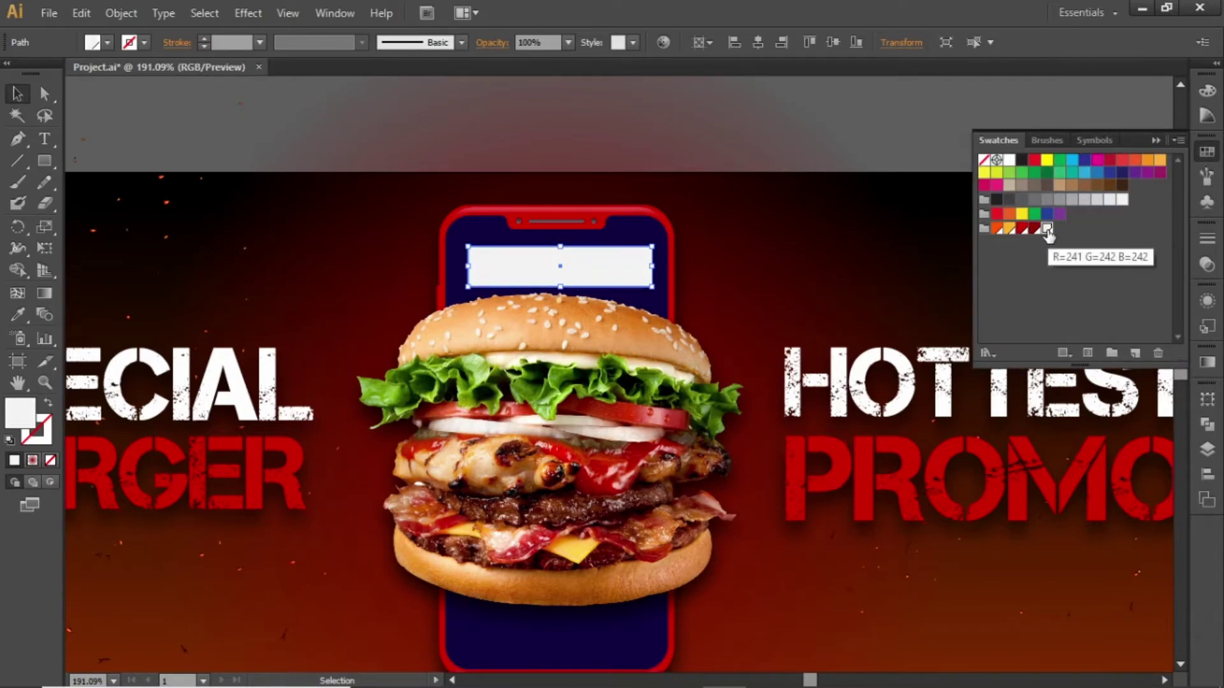
left_click(831, 293)
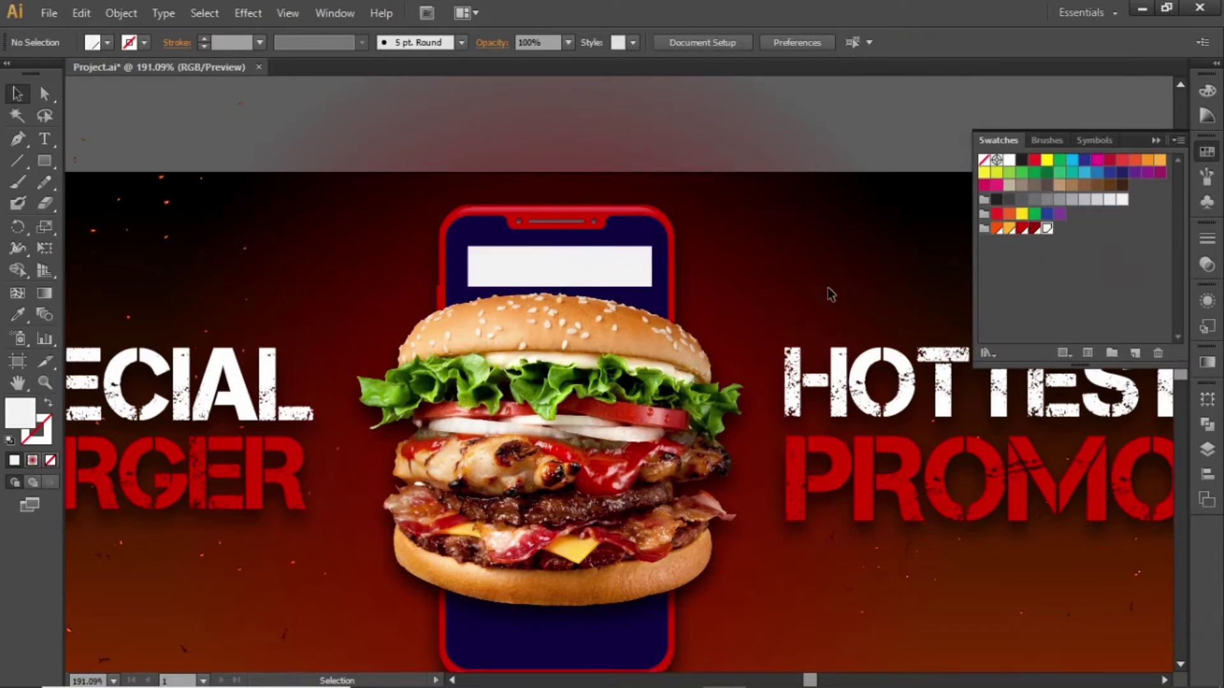
double_click(1046, 230)
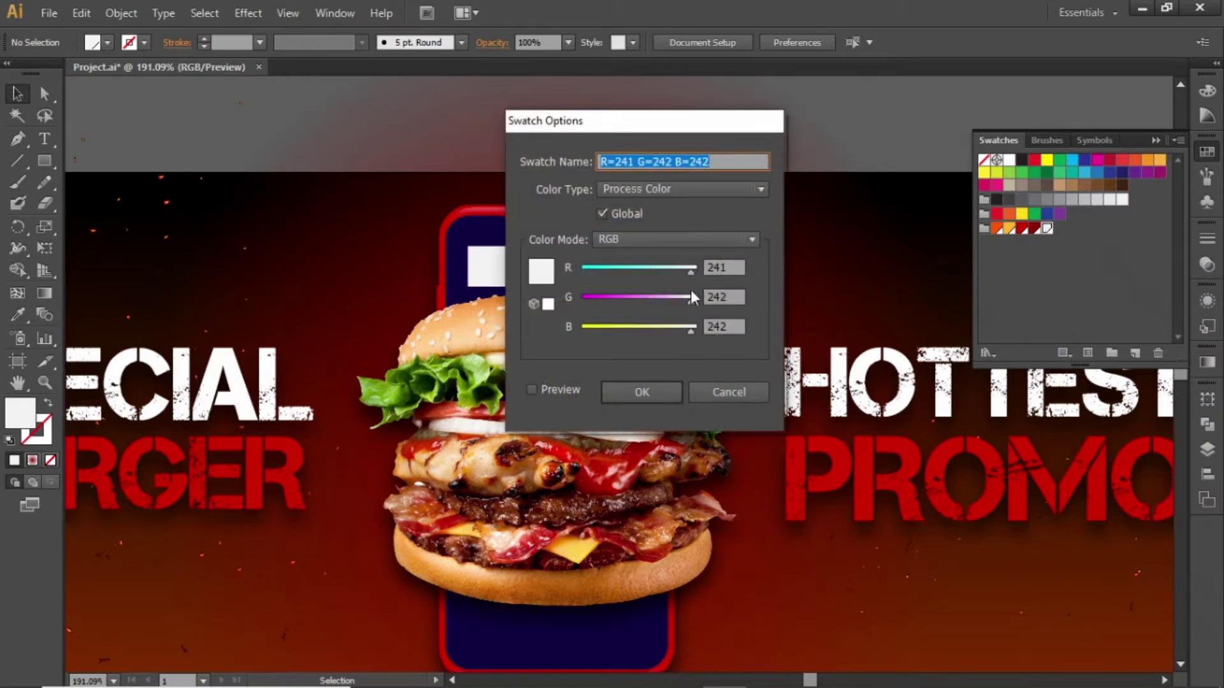
left_click(642, 395)
Centre the light grey rectangle horizontally on the artboard.
key("z")
left_click_drag(366, 171, 729, 422)
key("v")
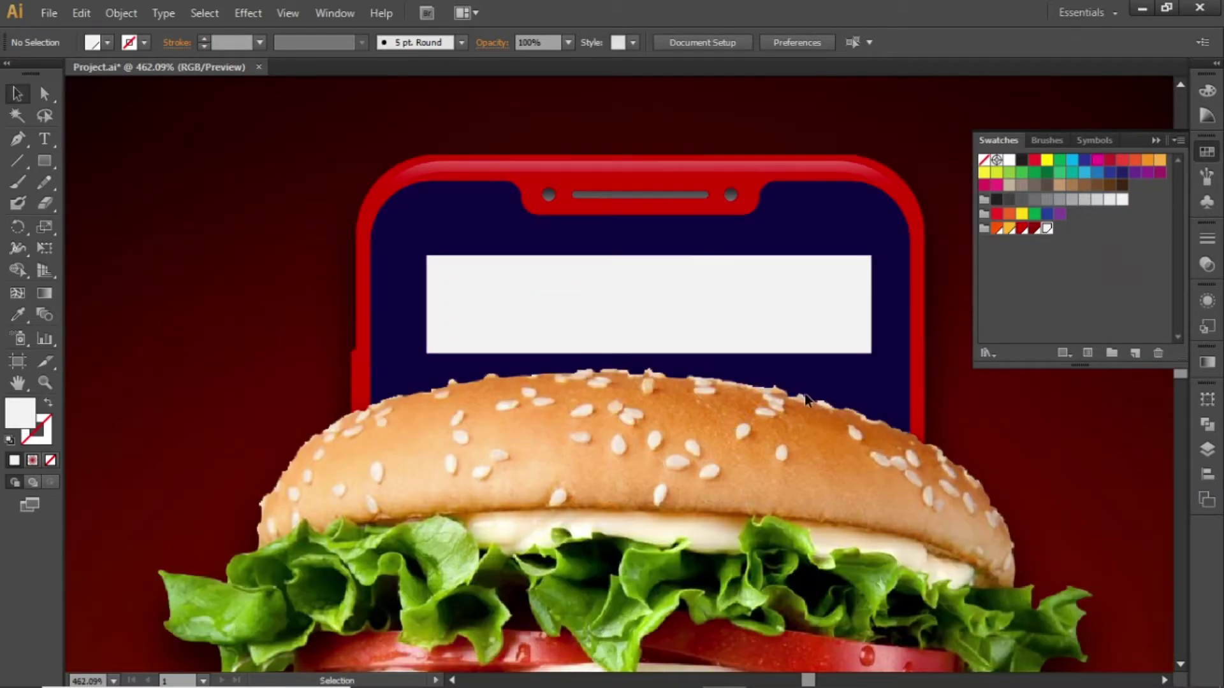
left_click(759, 310)
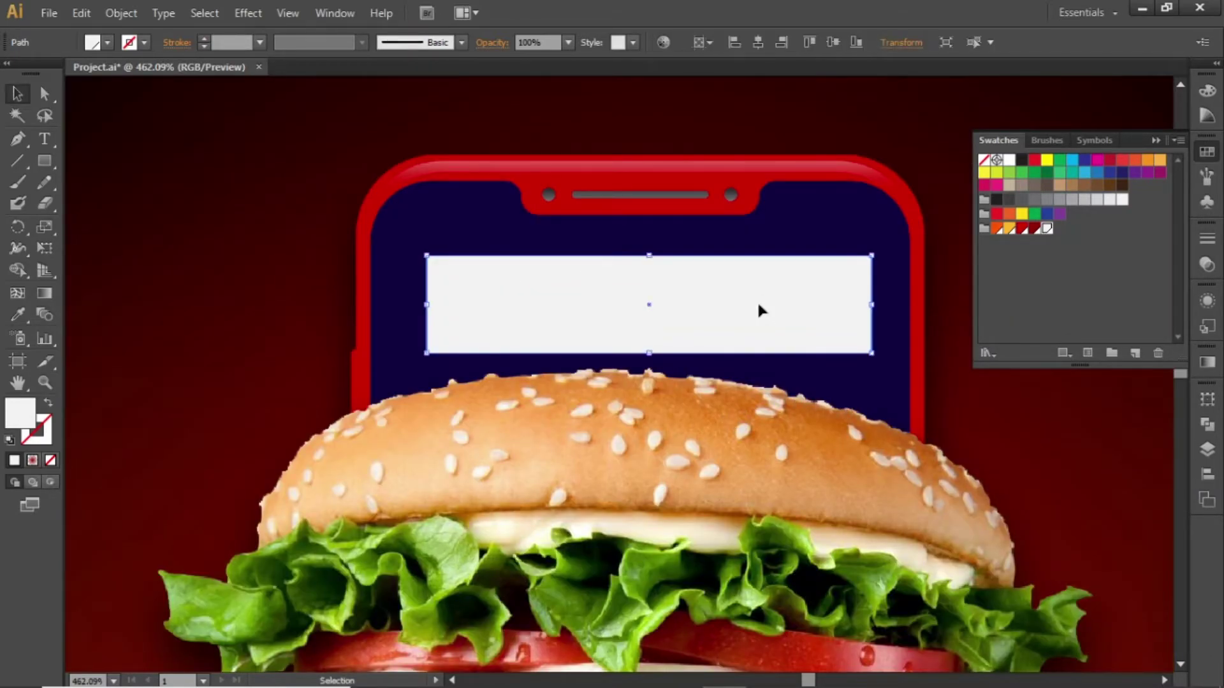
left_click(1197, 475)
left_click(1028, 431)
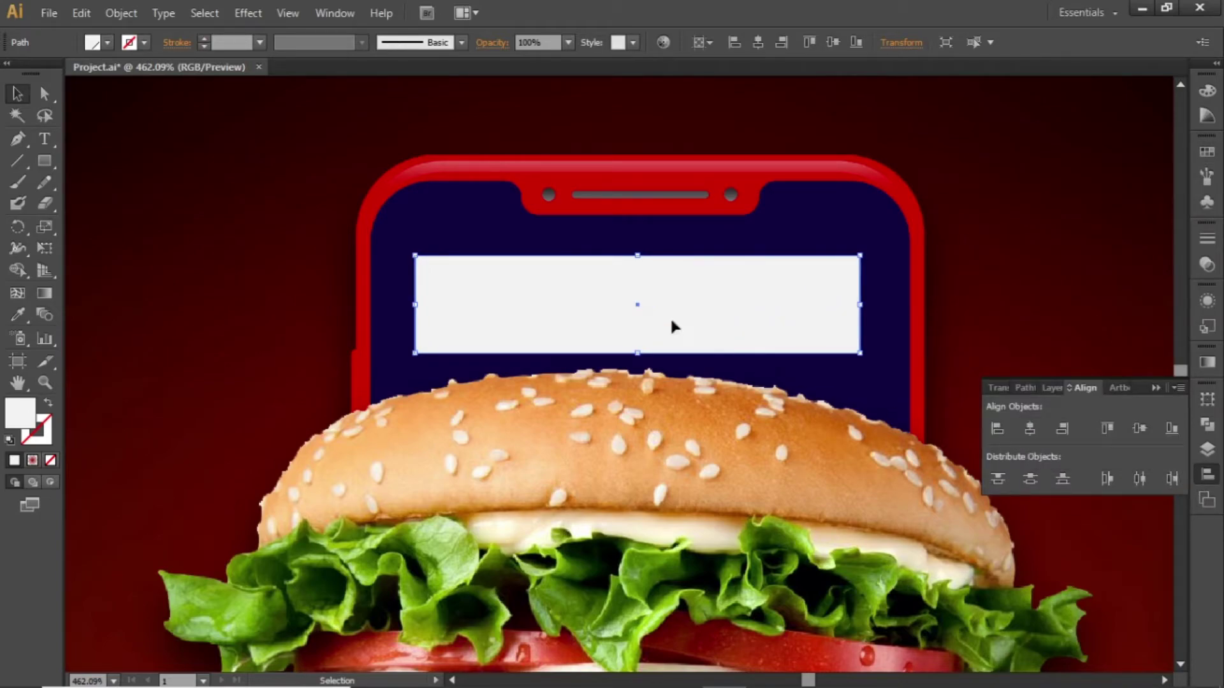
Apply a Round Corners effect with a 4 px radius to the light grey rectangle.
left_click(249, 13)
mouse_move(394, 219)
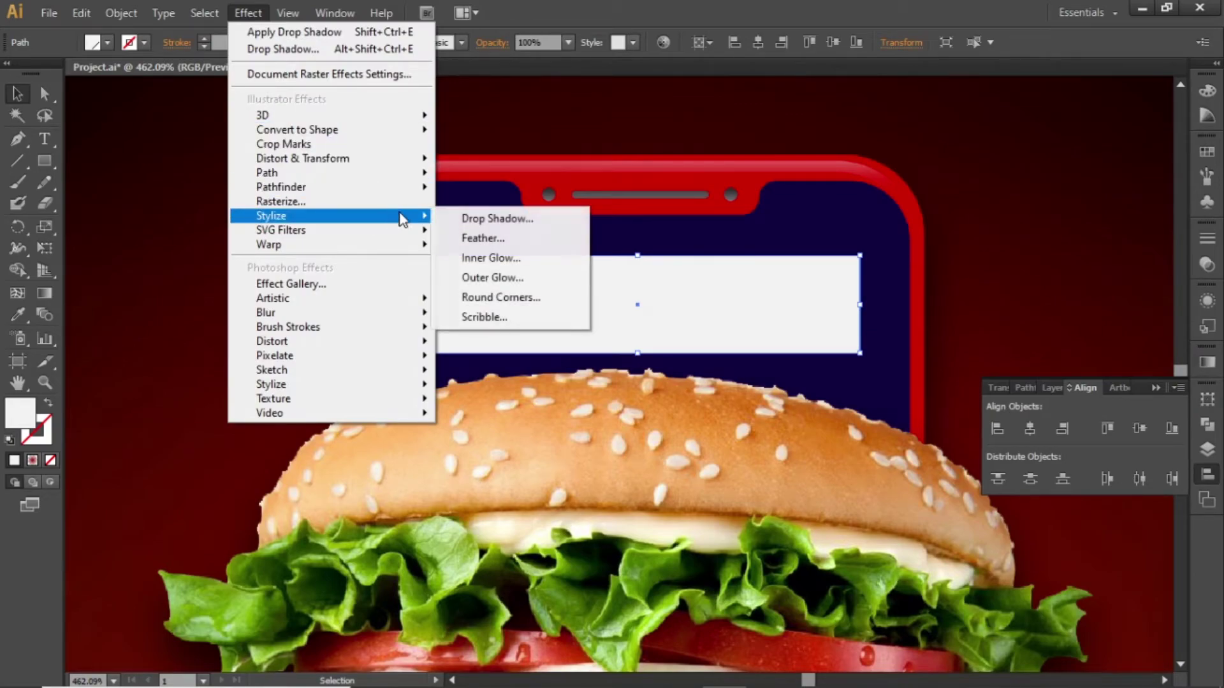
left_click(554, 297)
left_click(106, 192)
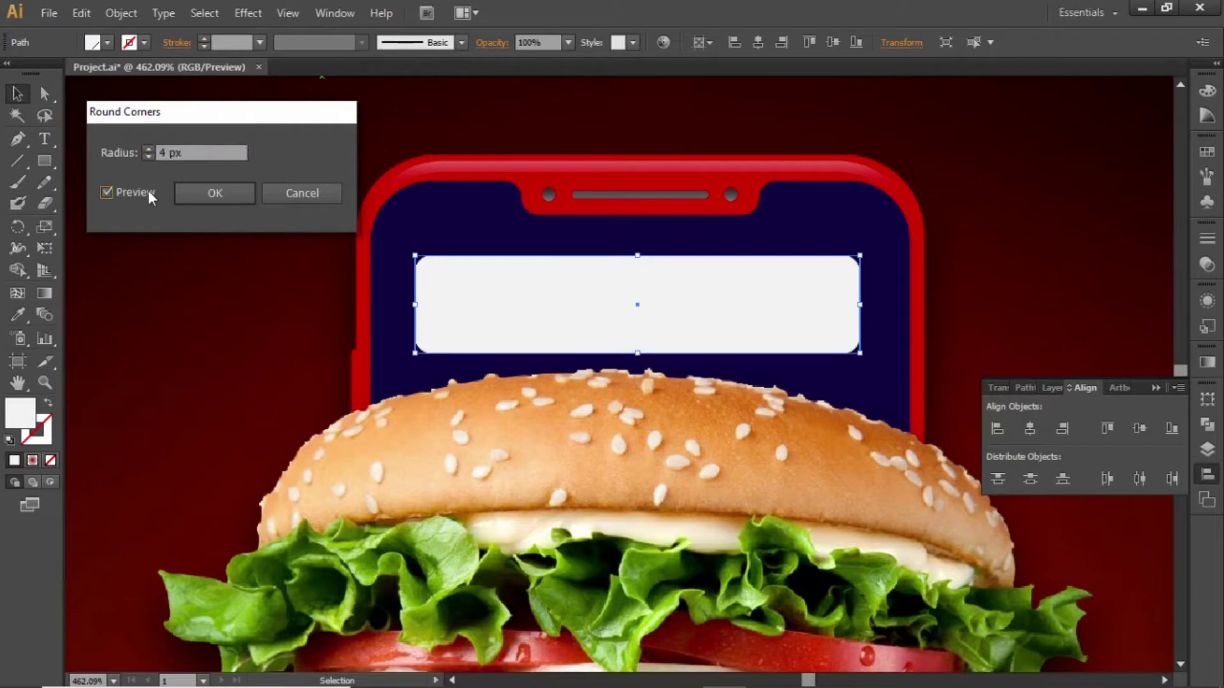
left_click(211, 155)
double_click(211, 155)
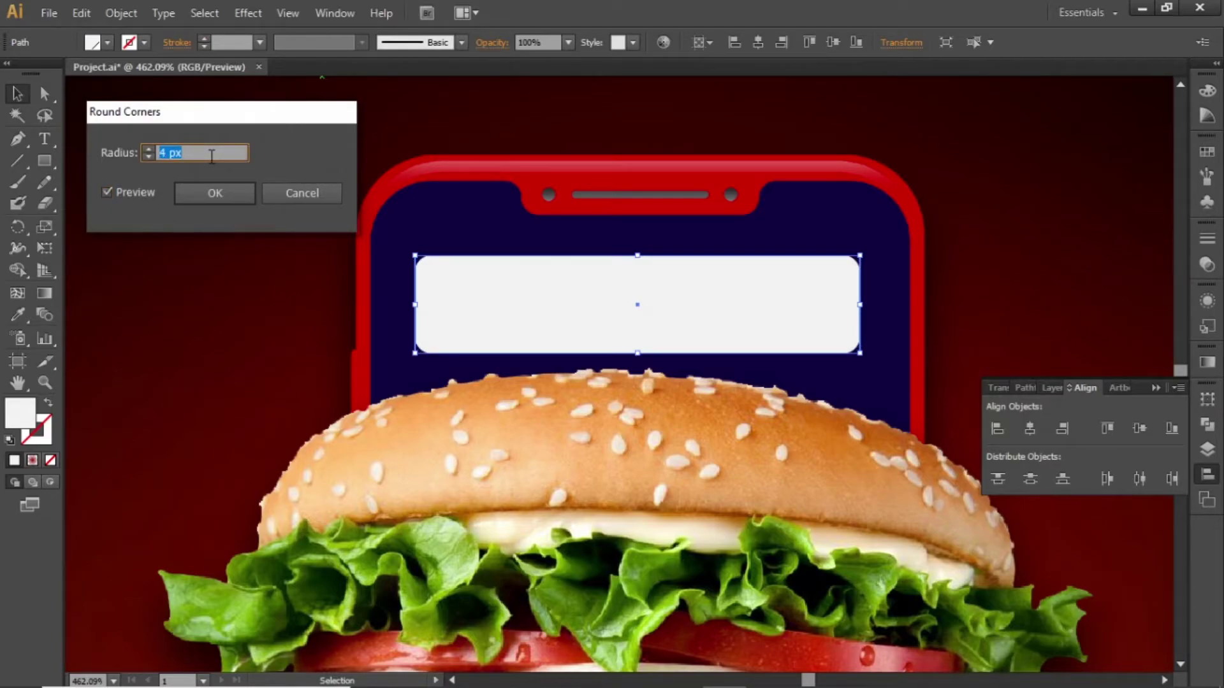
left_click(224, 193)
left_click(245, 249)
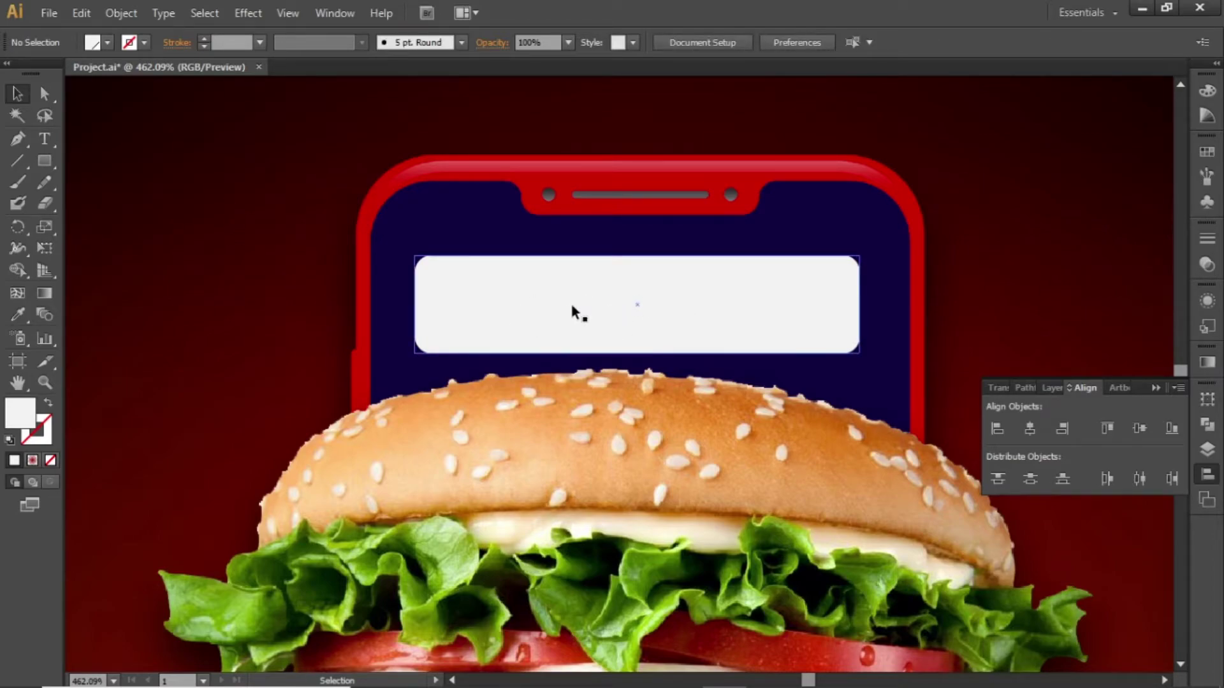
Add the text "FREE HOME" over the rounded rectangle and reduce its size to 10 pt.
left_click(43, 139)
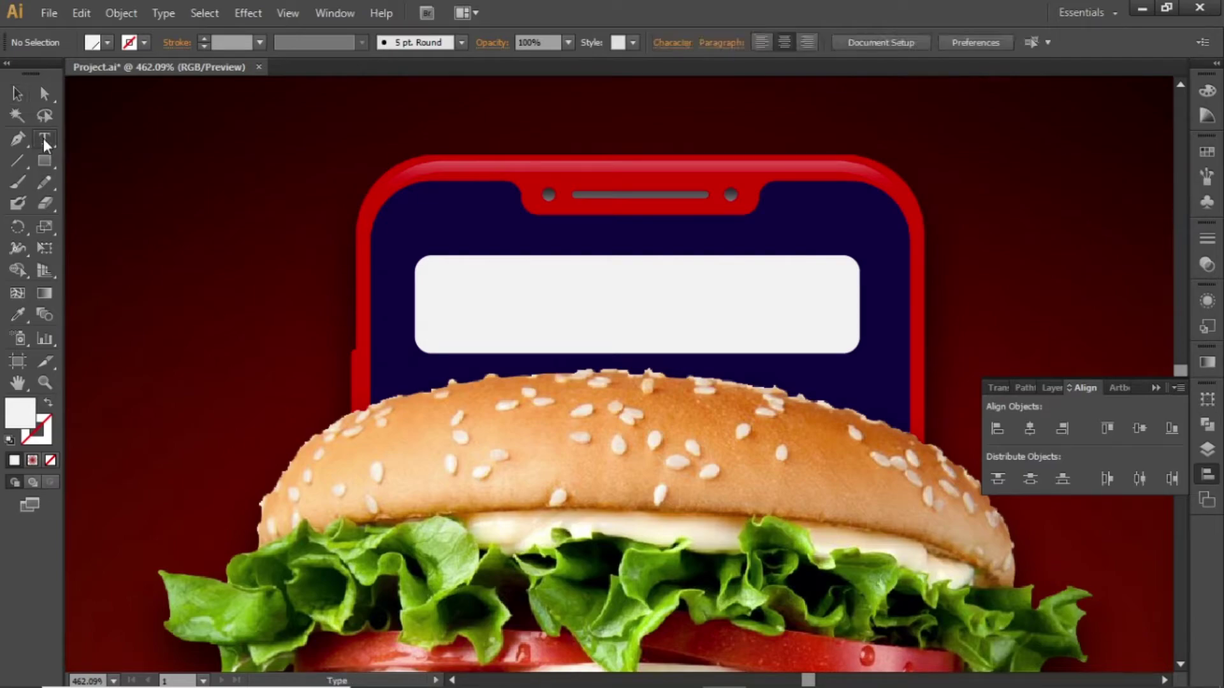
left_click(529, 294)
type("F")
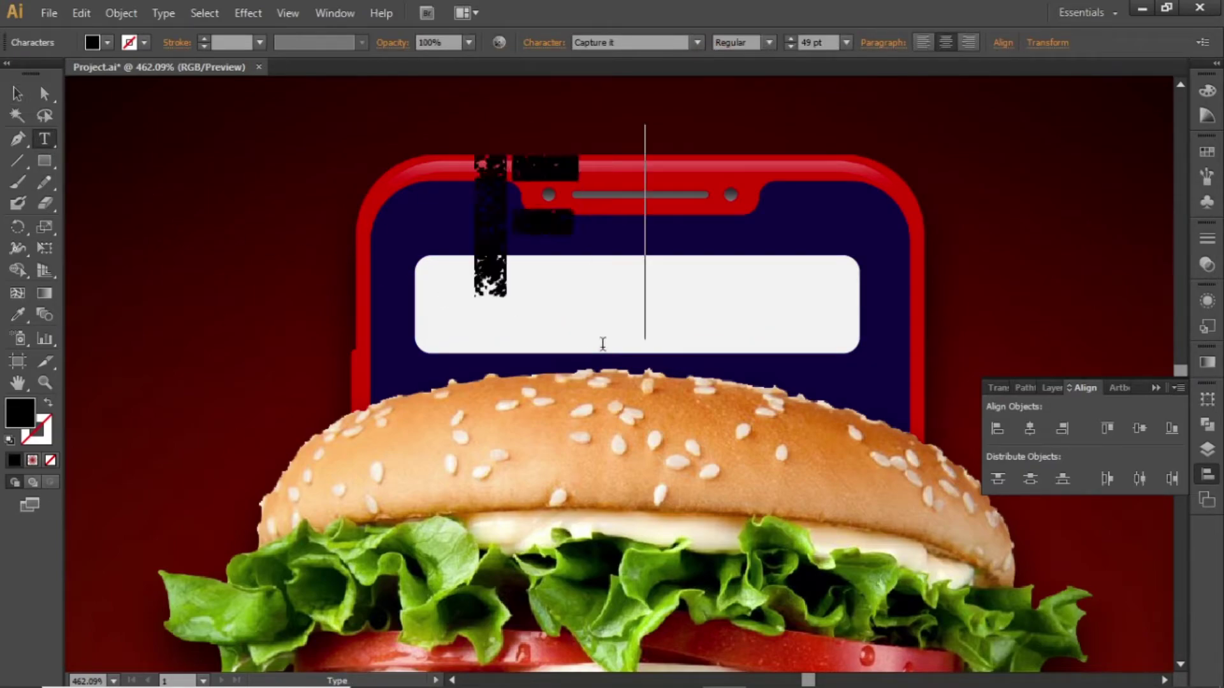
type("REE HOME")
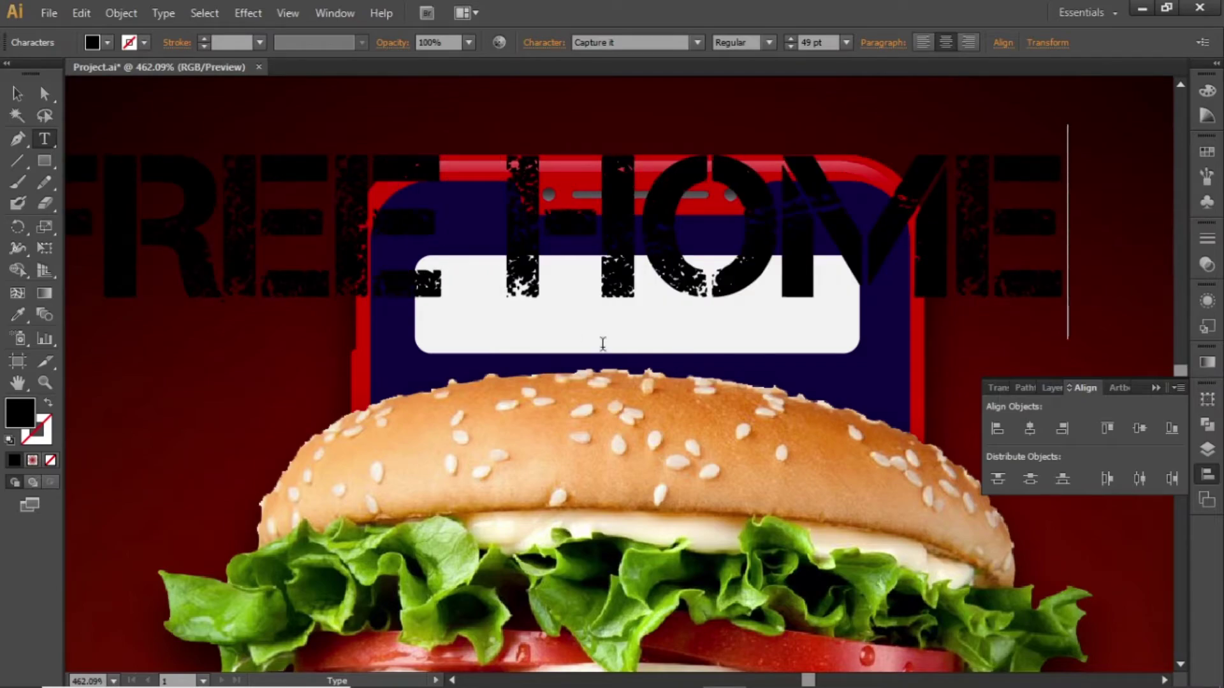
key("Escape")
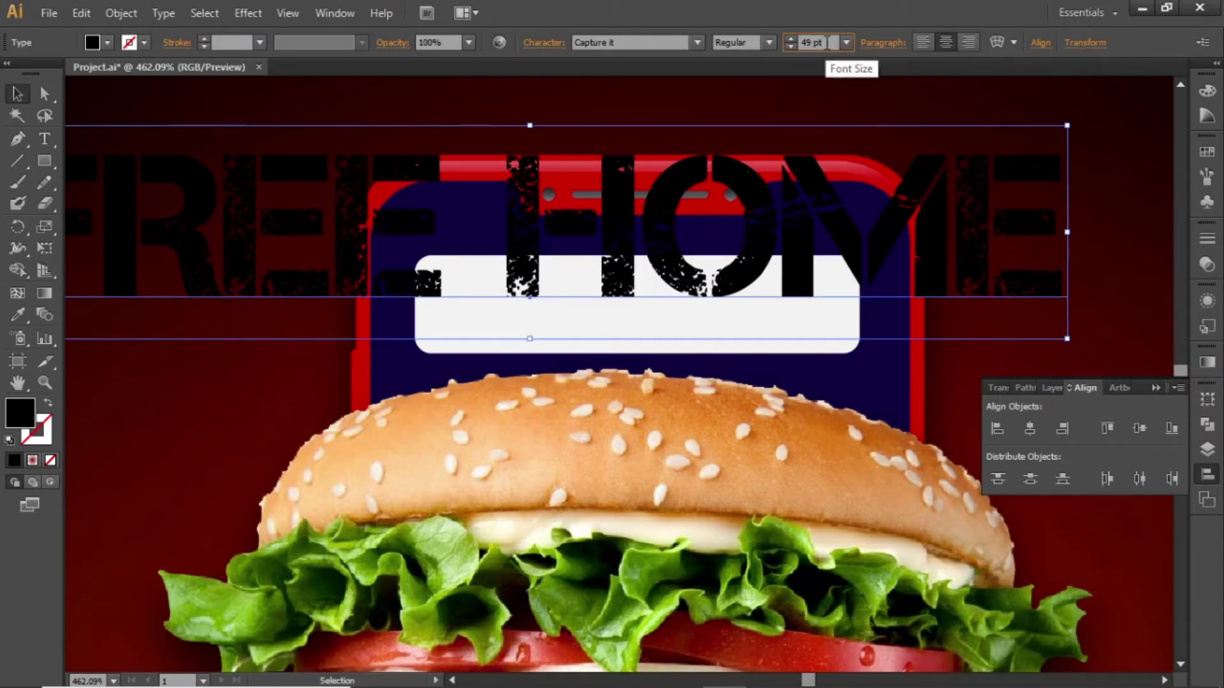
key("shift+Down")
key("shift+Down")
key("shift+Down")
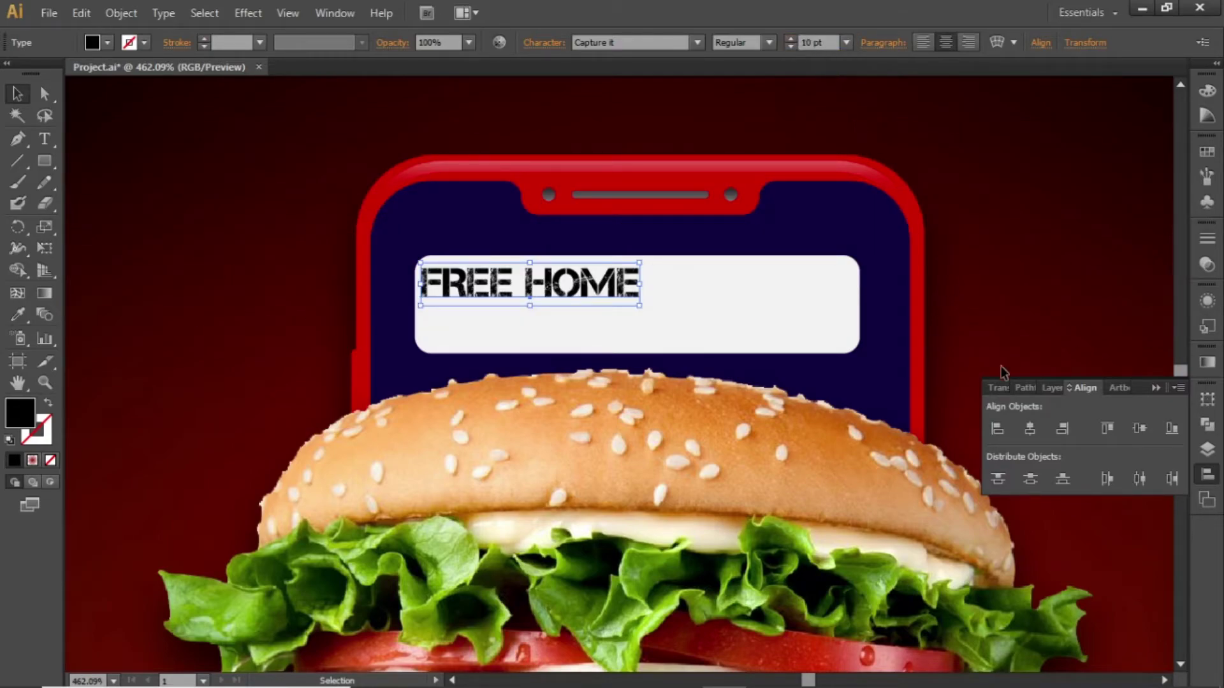
Centre the FREE HOME text horizontally on the artboard and fill it with the dark red swatch.
left_click(1021, 429)
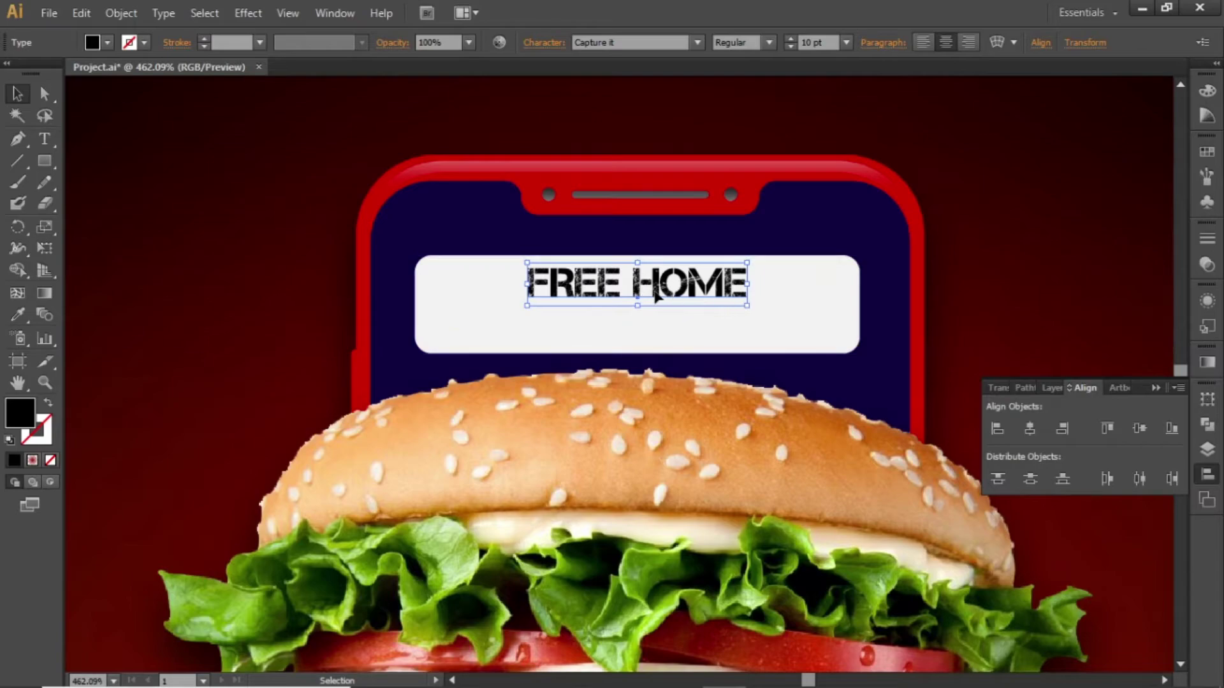
left_click(1206, 156)
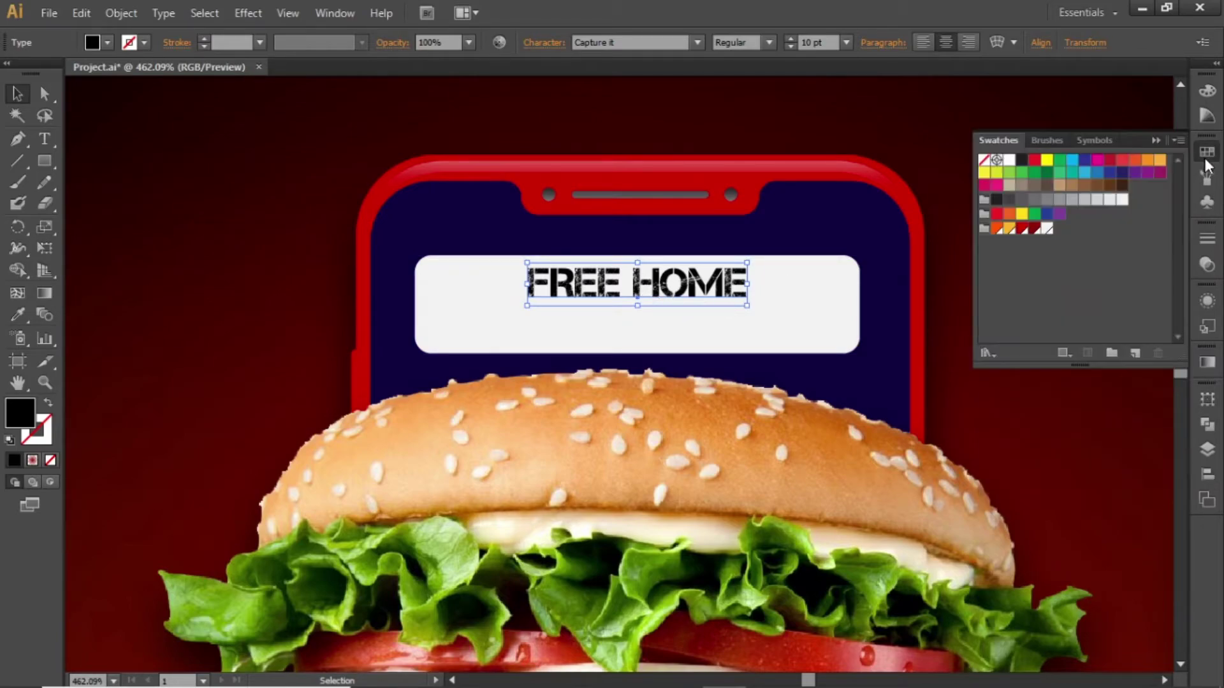
left_click(1033, 231)
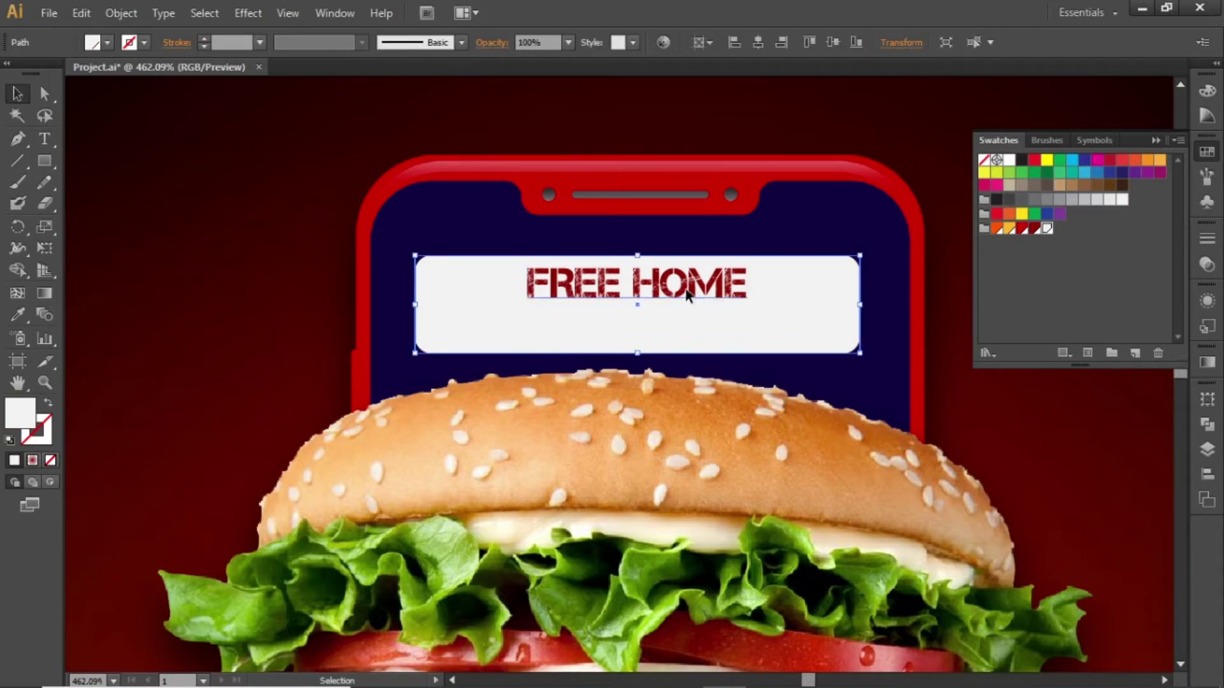
Duplicate the FREE HOME text directly below itself and change the copy to "DELIVERY".
left_click(664, 290)
left_click_drag(664, 286, 664, 324)
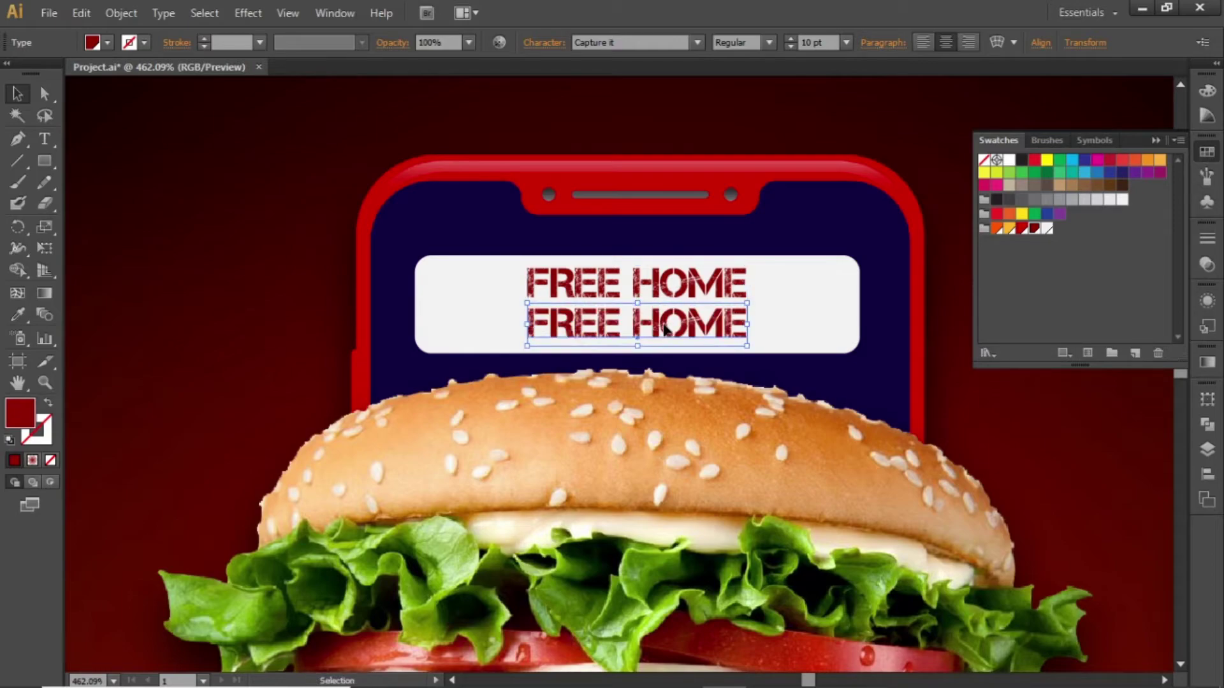
double_click(664, 324)
key("ctrl+a")
type("DELIVERY")
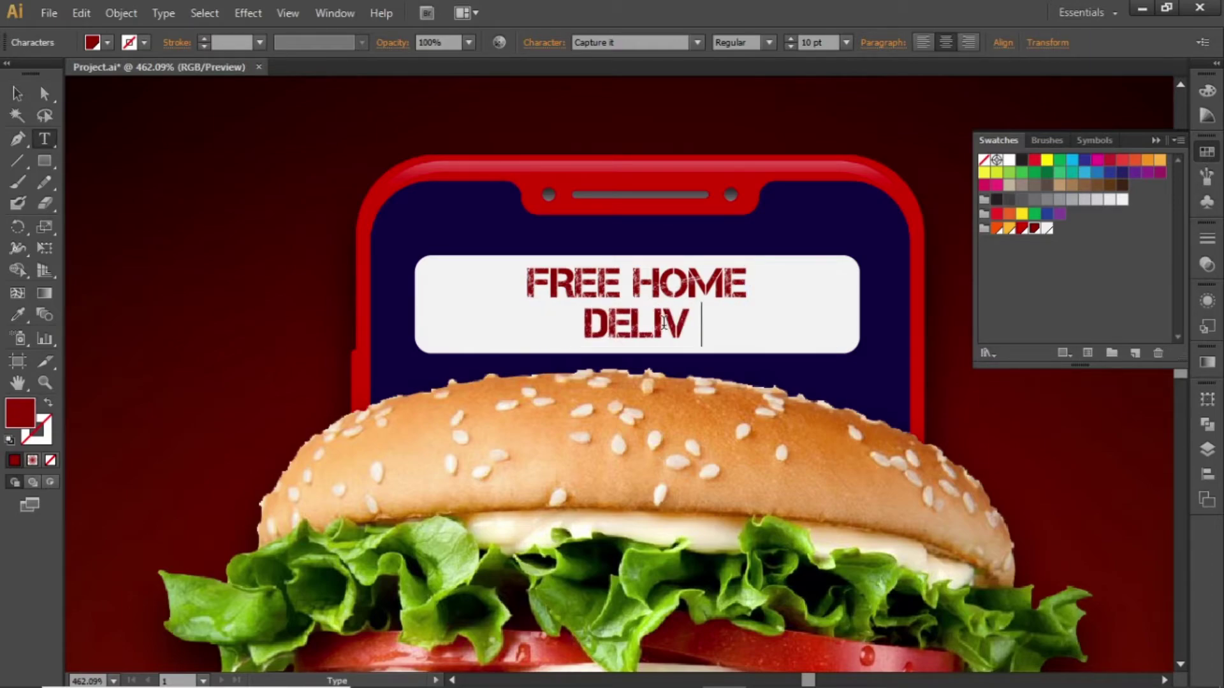
key("Escape")
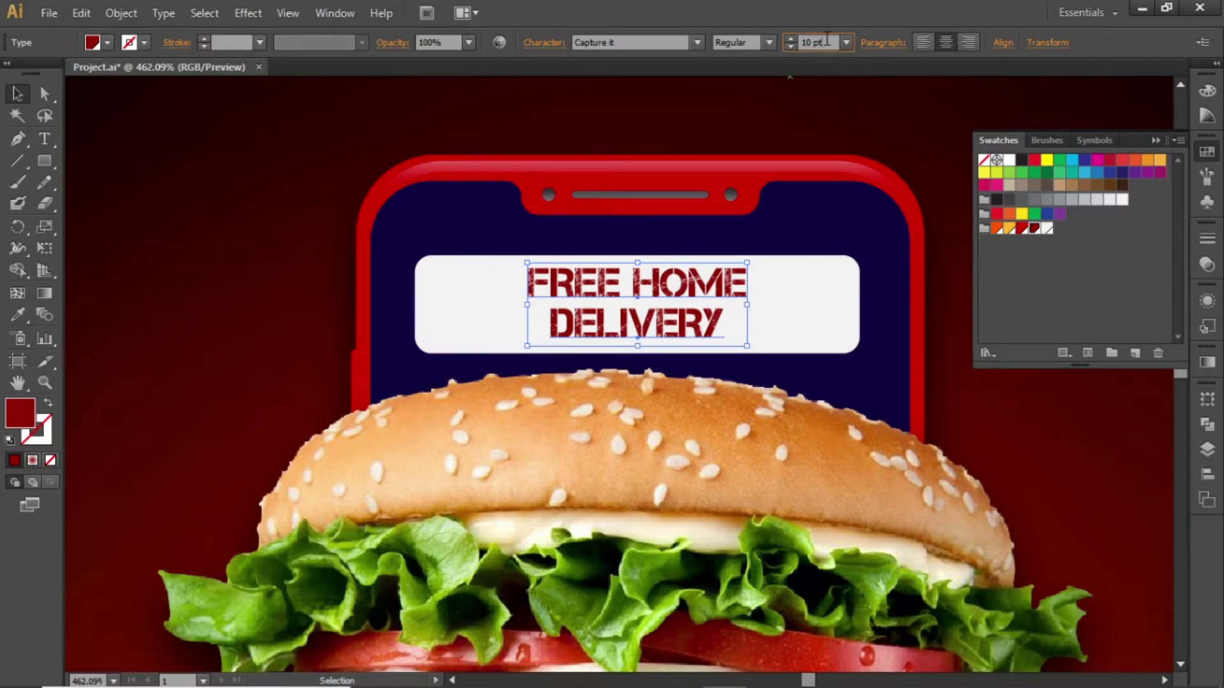
Enlarge the FREE HOME and DELIVERY lines to 11 pt and move DELIVERY slightly up toward the line above.
scroll(827, 40, "up", 1)
left_click(872, 154)
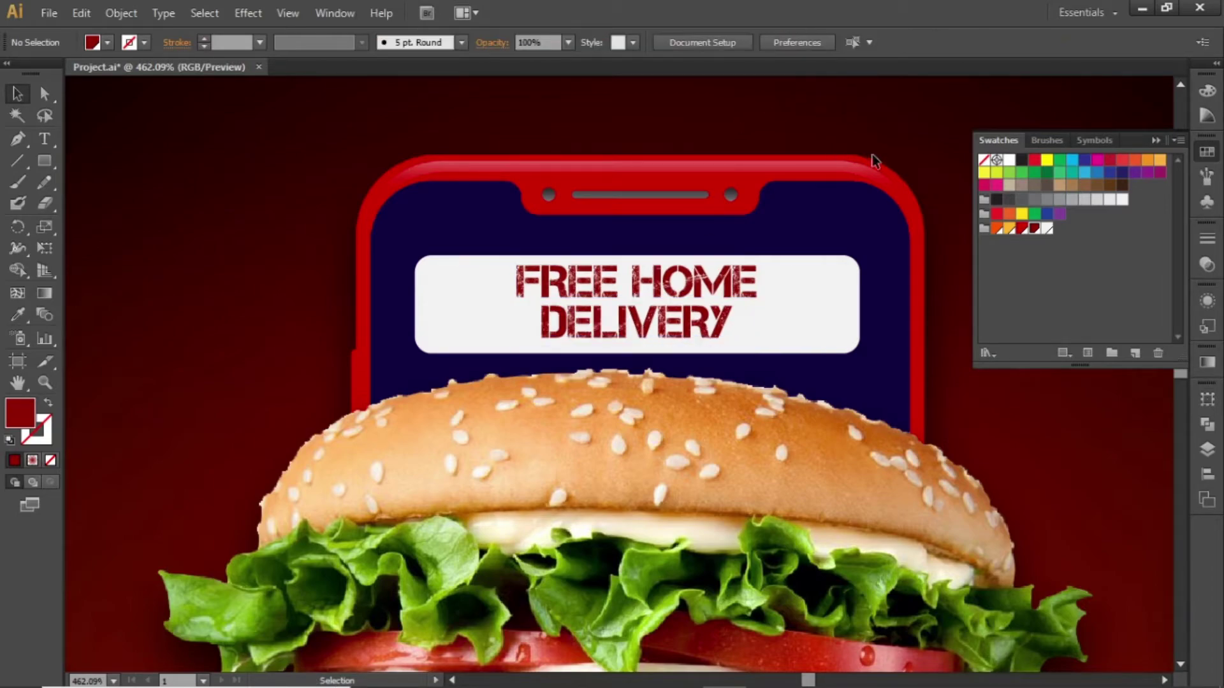
left_click(681, 340)
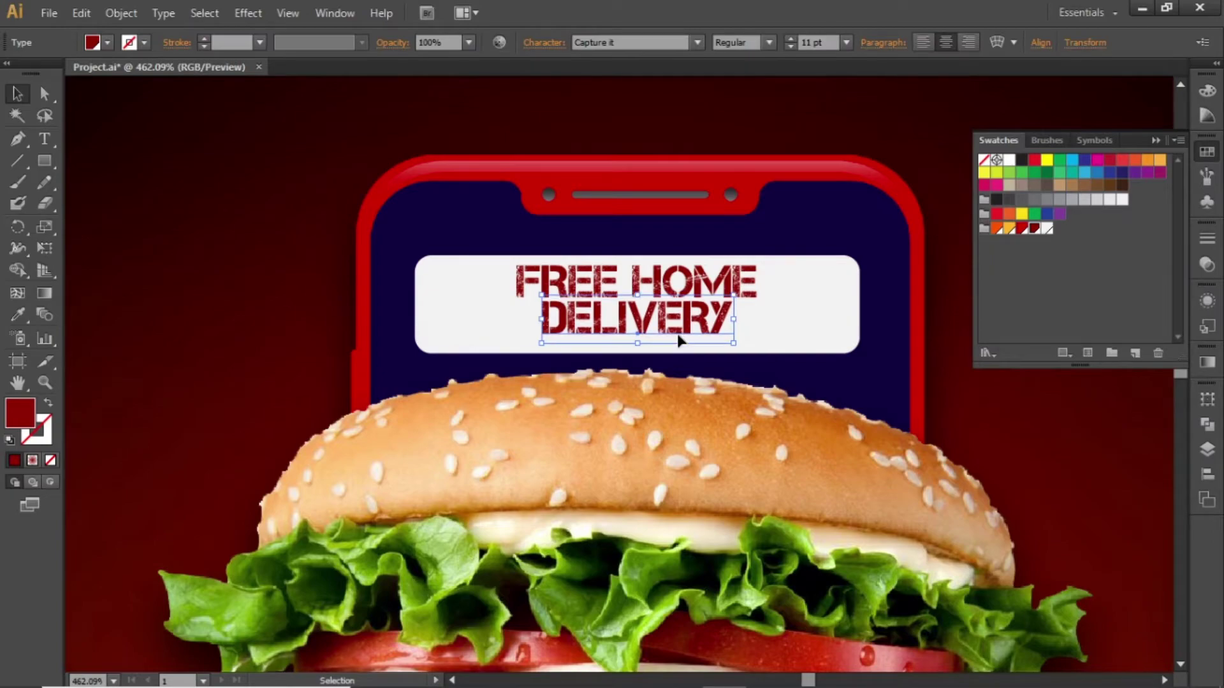
Adjust the spacing of the FREE HOME and DELIVERY lines so both sit evenly inside the white rounded rectangle.
left_click(681, 297, "shift")
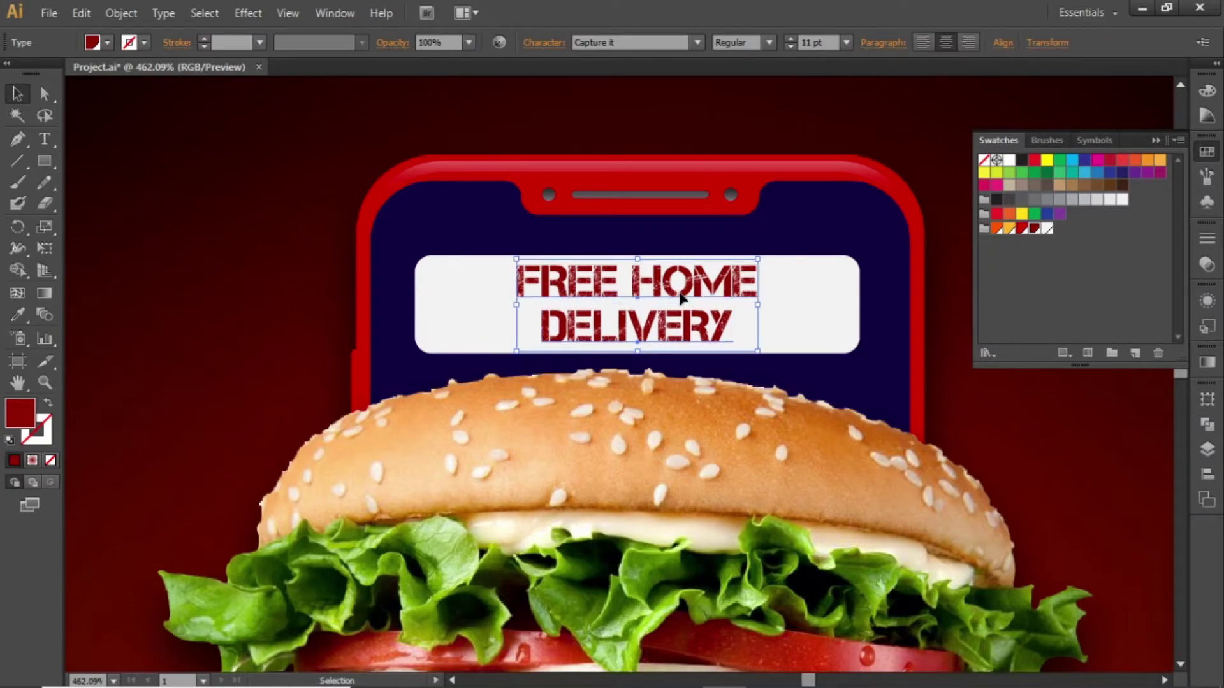
left_click(886, 173)
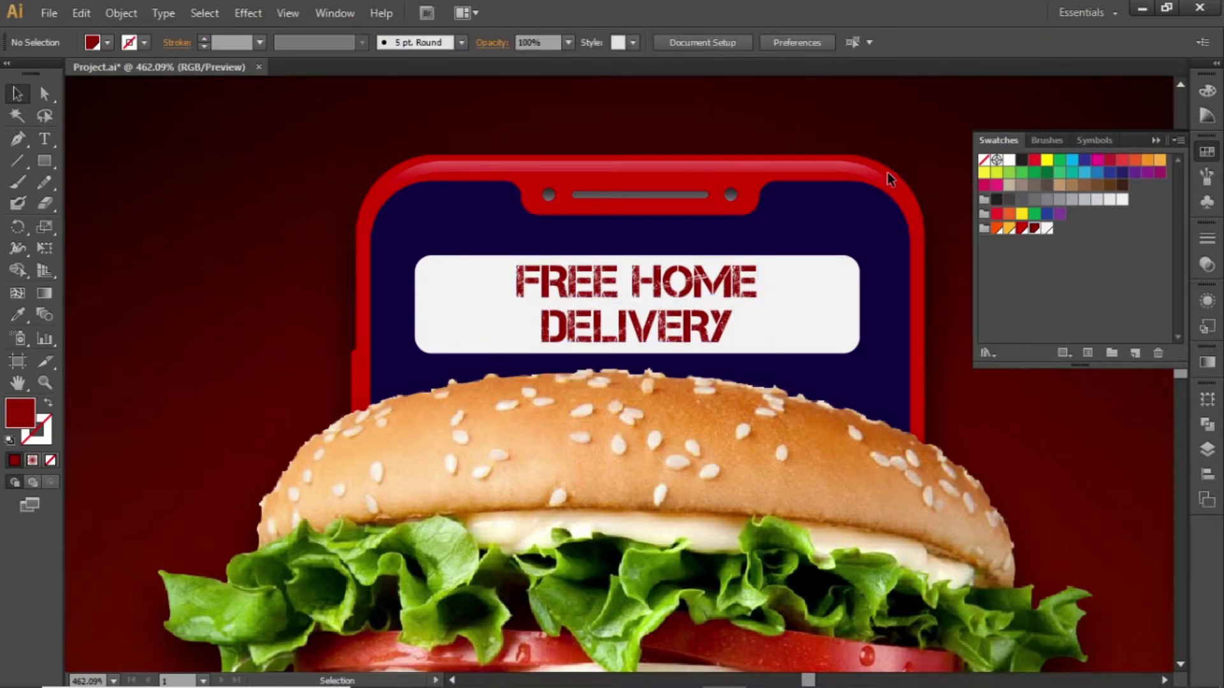
left_click(1156, 140)
Duplicate the FREE HOME DELIVERY label with its white rounded rectangle onto the phone's lower end, below the burger.
key("ctrl+minus")
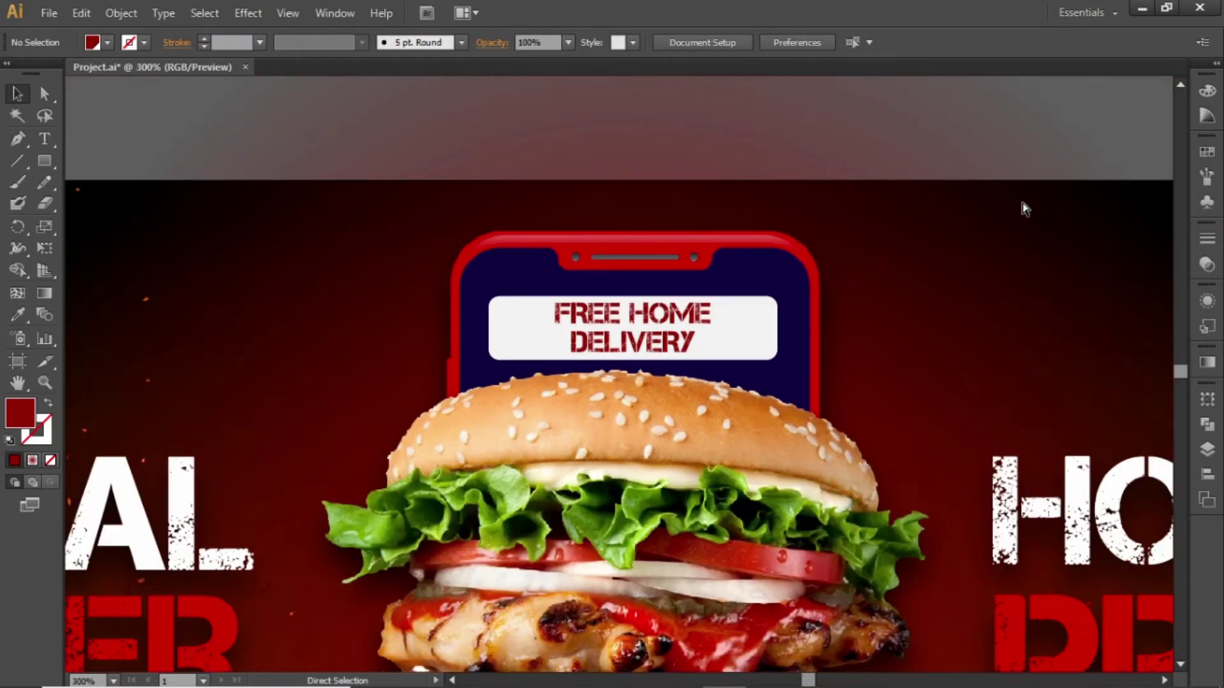
key("ctrl+minus")
left_click_drag(931, 382, 877, 285)
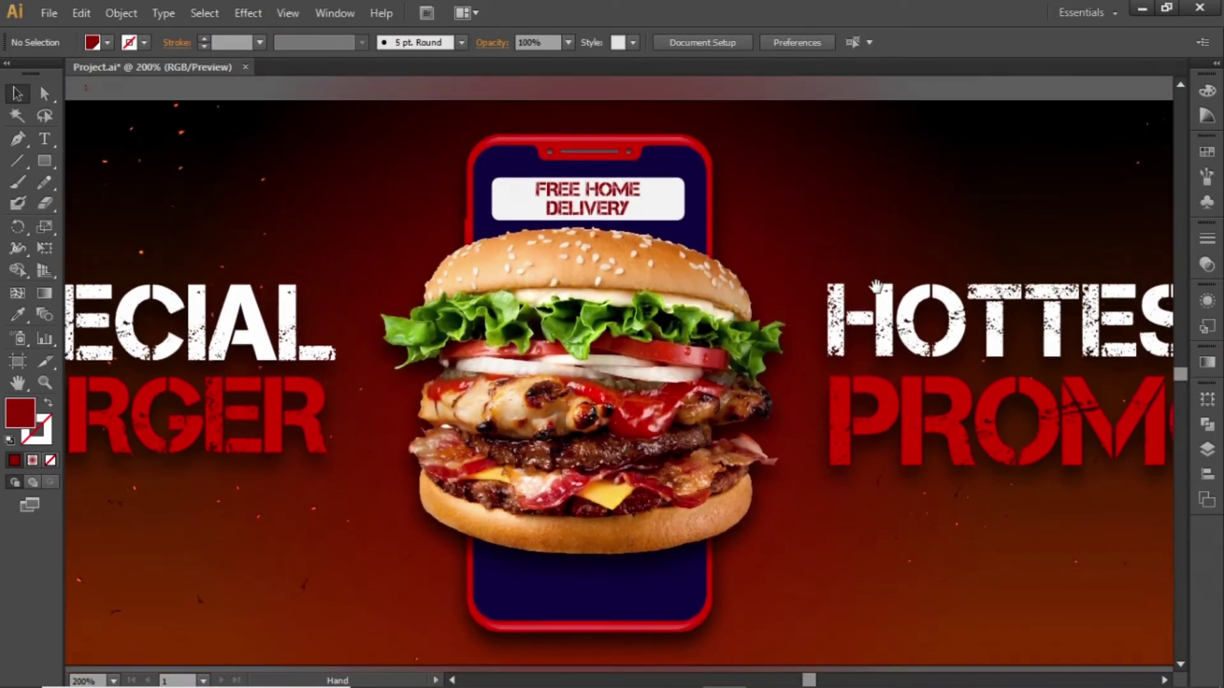
left_click_drag(704, 148, 598, 583)
left_click(732, 560)
left_click_drag(731, 524, 736, 387)
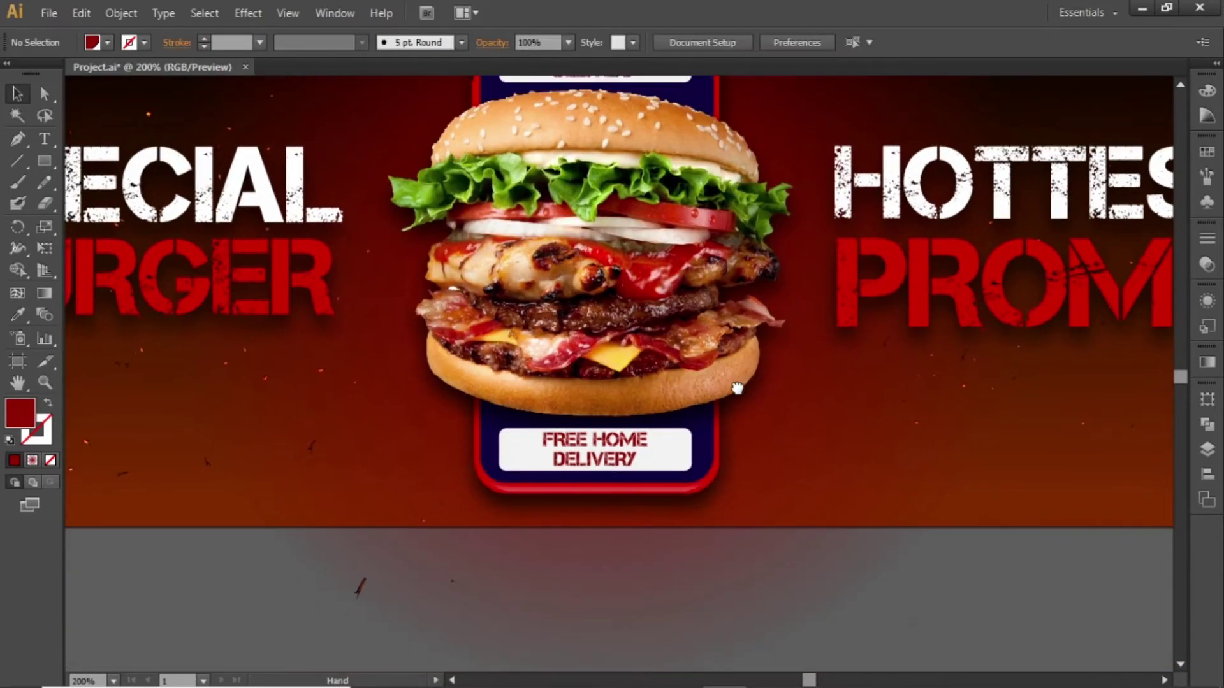
Delete the DELIVERY line from the lower label and change its FREE HOME text to "ORDER NOW".
double_click(627, 459)
key("BackSpace")
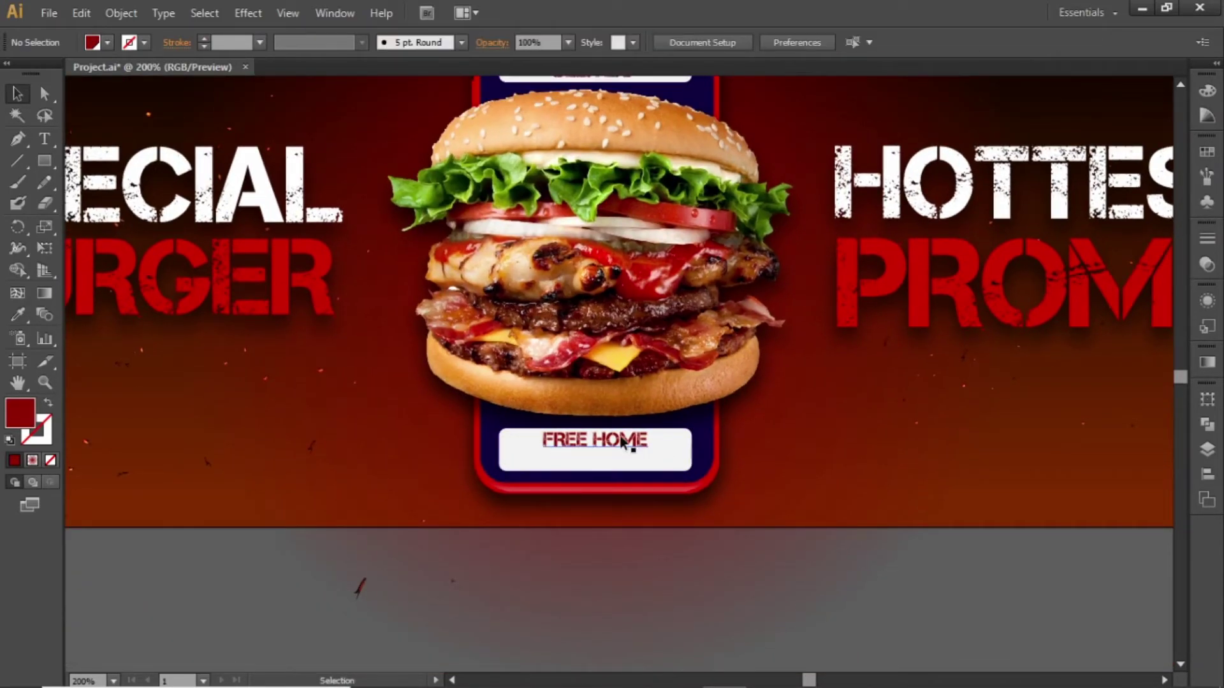
left_click(621, 428)
key("ctrl+a")
type("O")
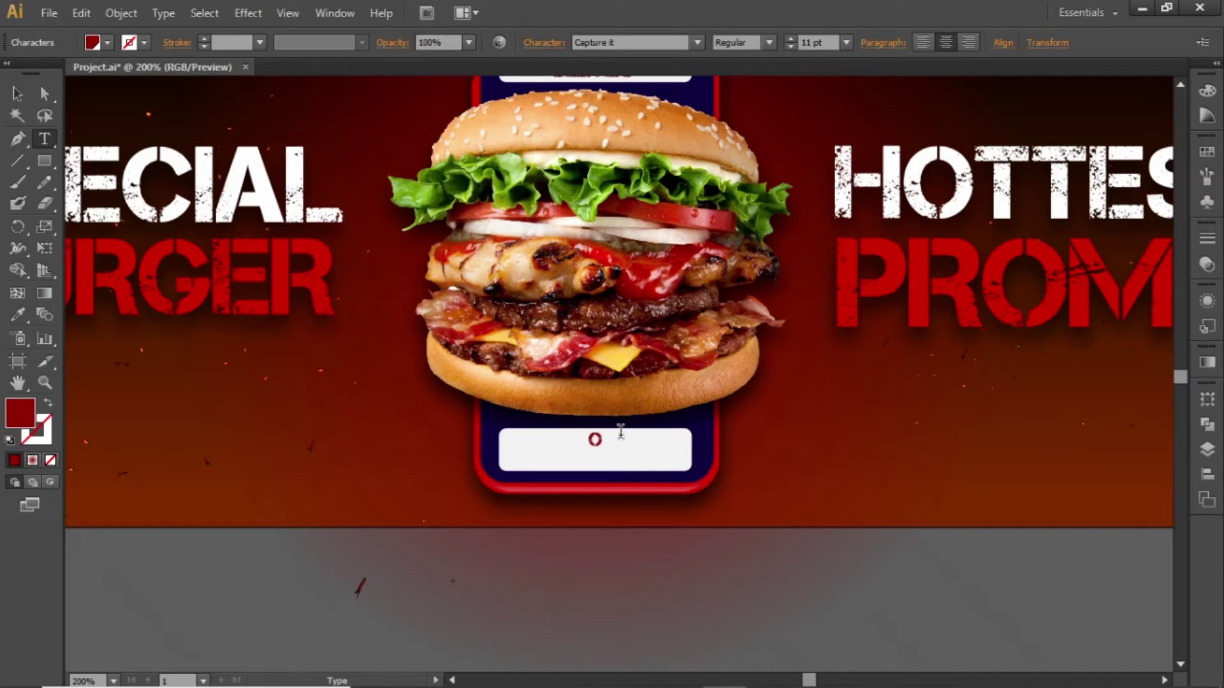
type("RDER NOW")
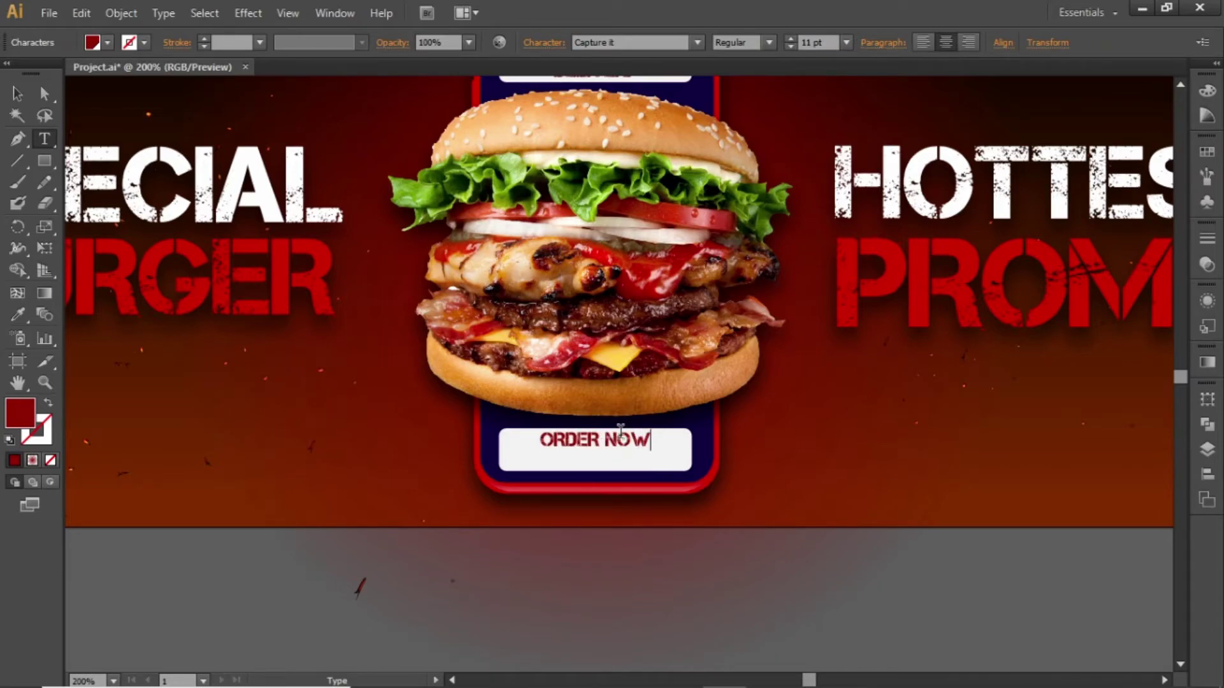
key("Escape")
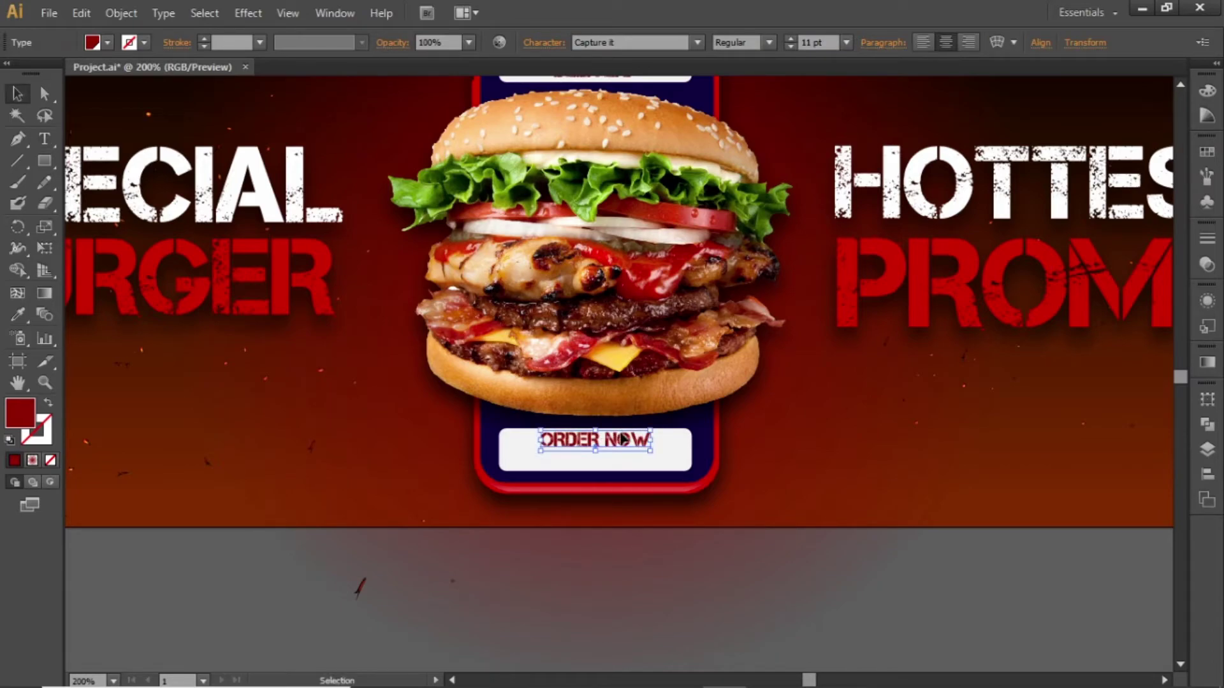
Enlarge the ORDER NOW text to 15 pt and move it down to the middle of its white rectangle.
left_click(827, 43)
scroll(828, 43, "up", 5)
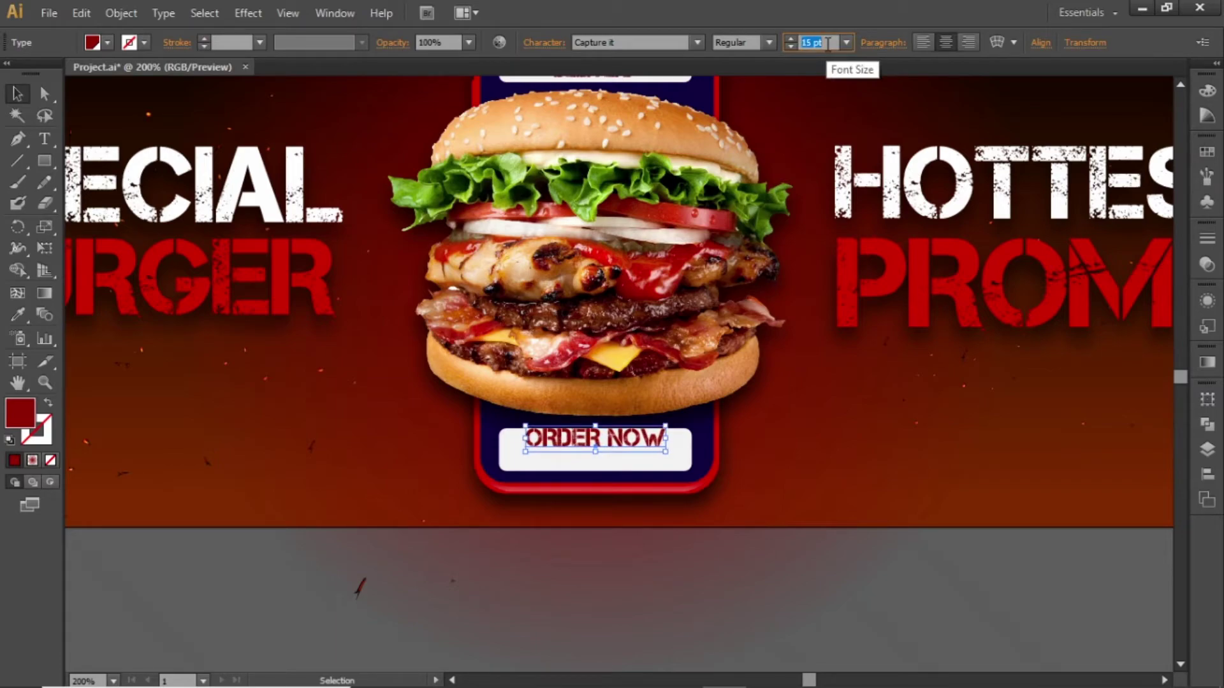
scroll(827, 43, "down", 1)
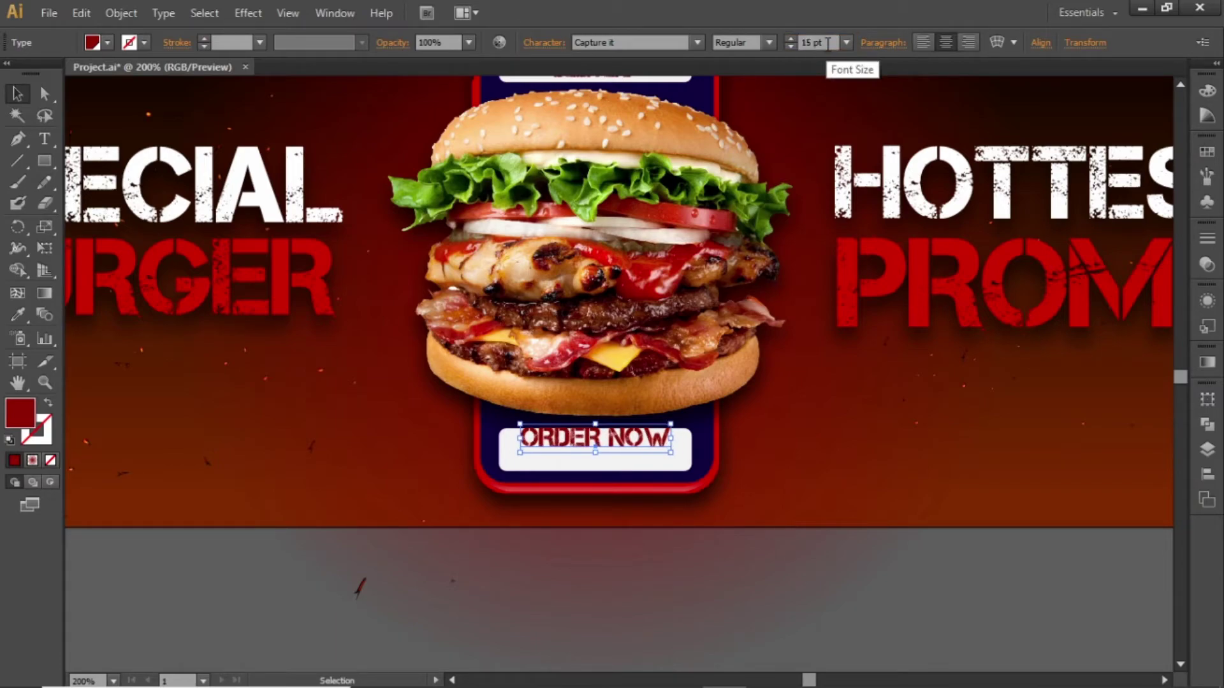
key("shift+Down")
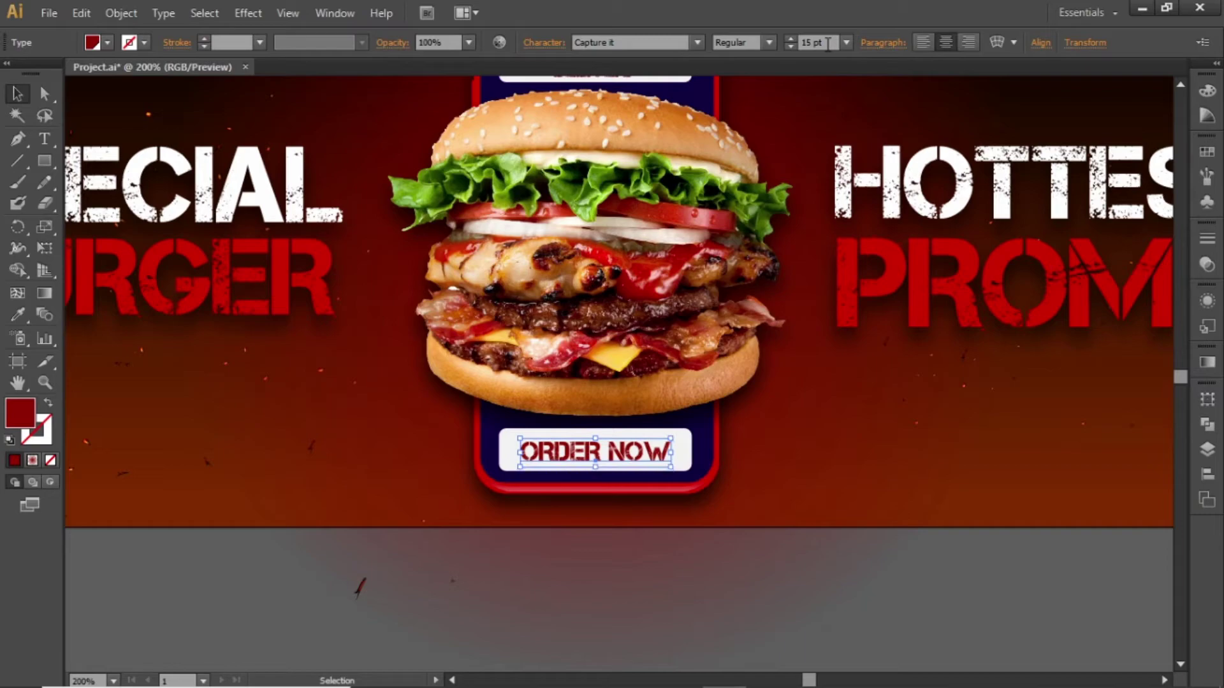
left_click(897, 429)
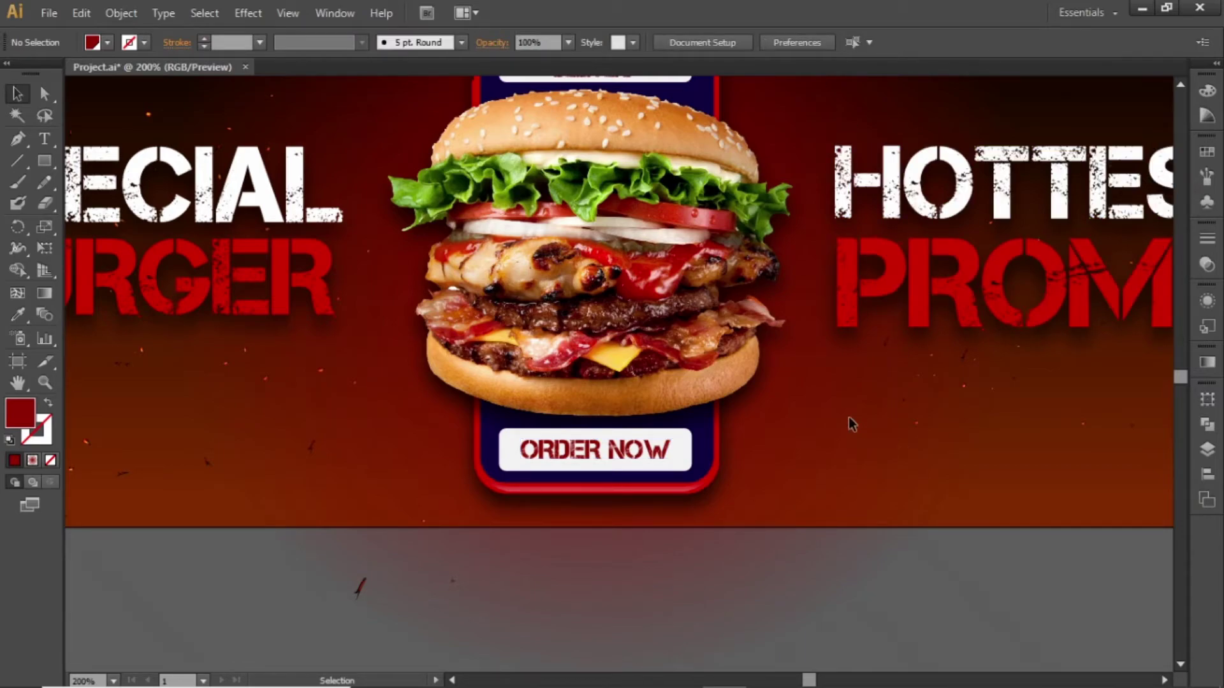
Duplicate the ORDER NOW label with its white rectangle into the empty area below the SPECIAL BURGER headline.
key("ctrl+0")
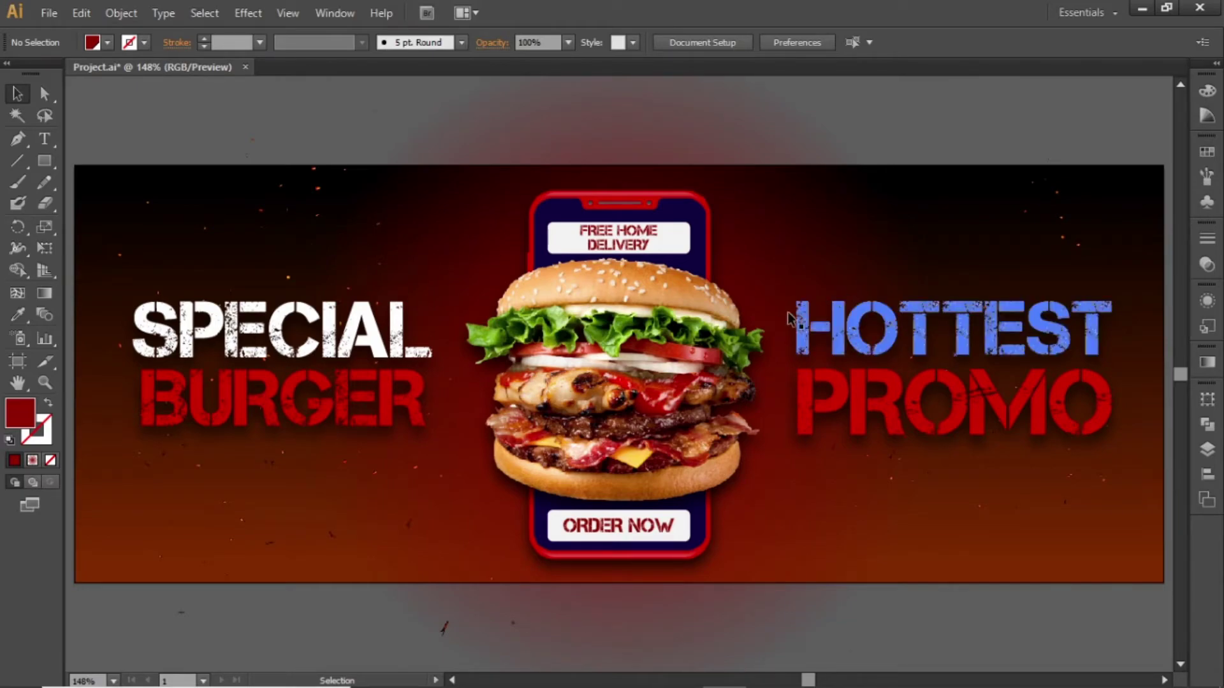
scroll(529, 325, "left", 3)
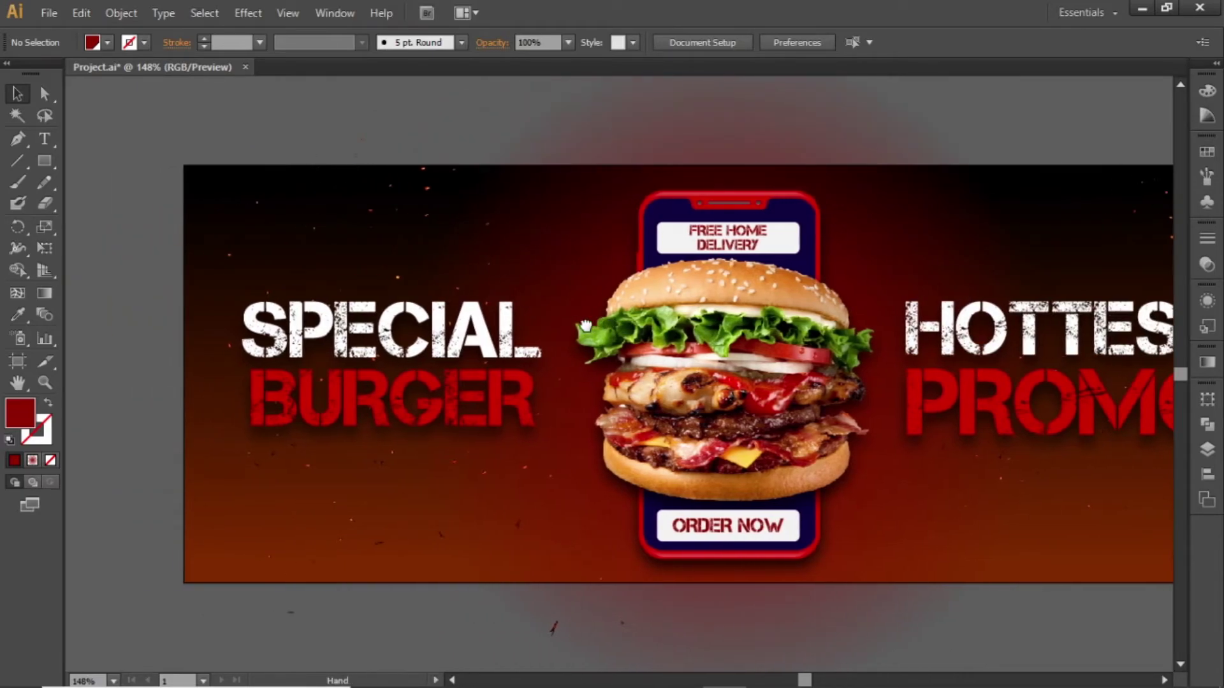
left_click_drag(833, 511, 405, 526)
left_click(505, 524)
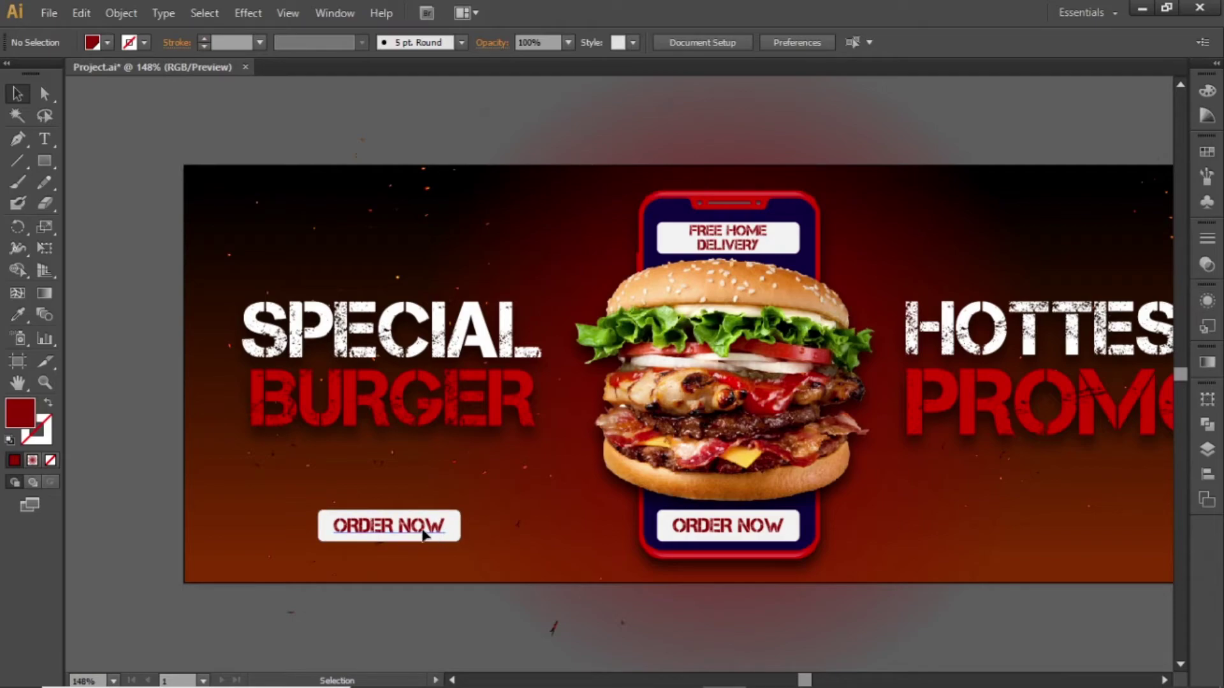
Change the text of the duplicated label below SPECIAL BURGER to "CALL FOR DELIVERY".
double_click(423, 534)
key("ctrl+a")
type("CALL FOR DELIVER")
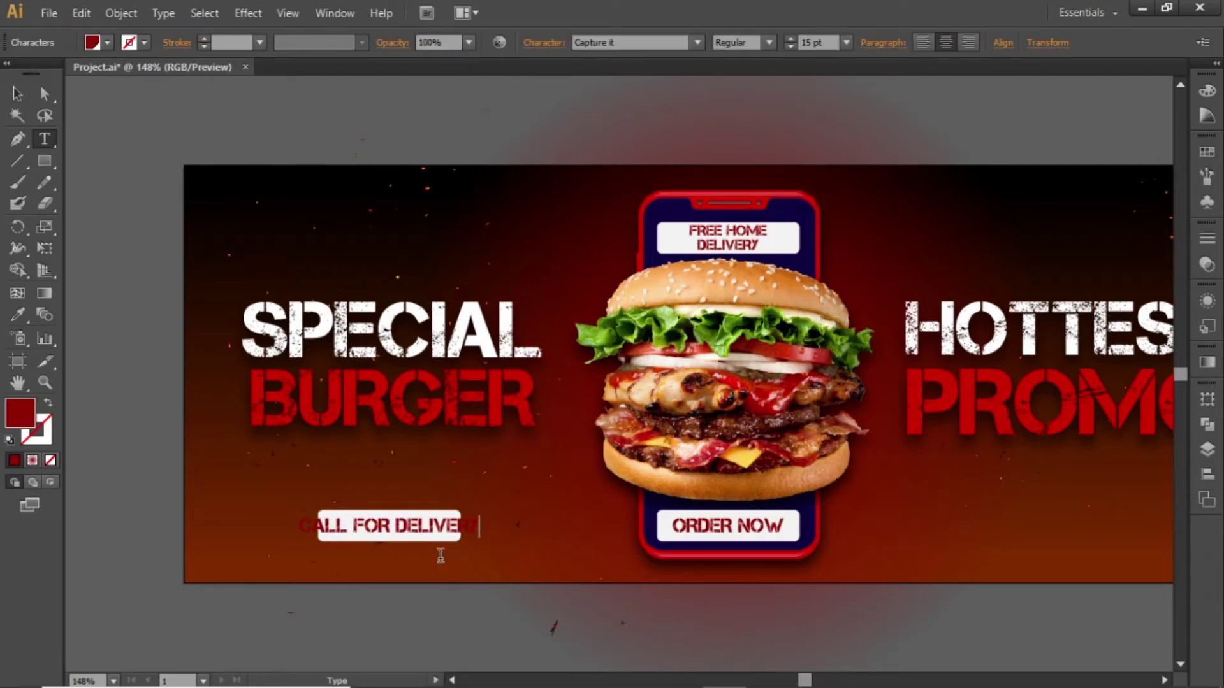
key("Escape")
Set the CALL FOR DELIVERY text in Montserrat Bold.
key("z")
left_click_drag(232, 458, 565, 606)
key("v")
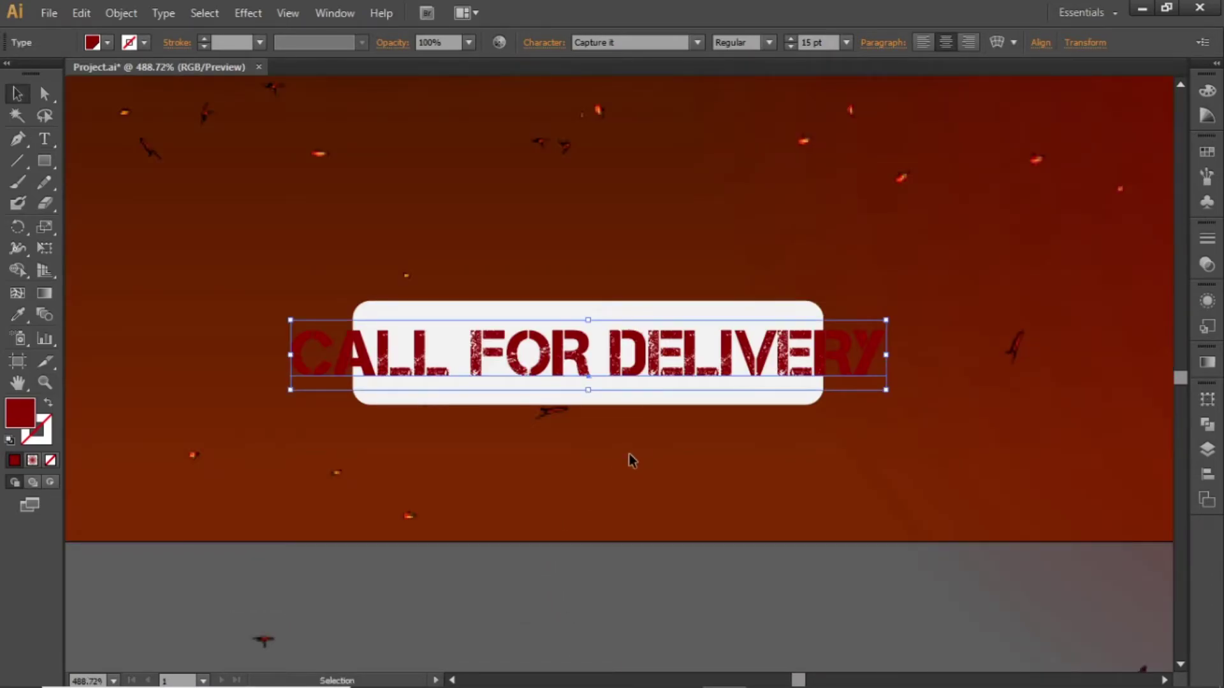
left_click(653, 41)
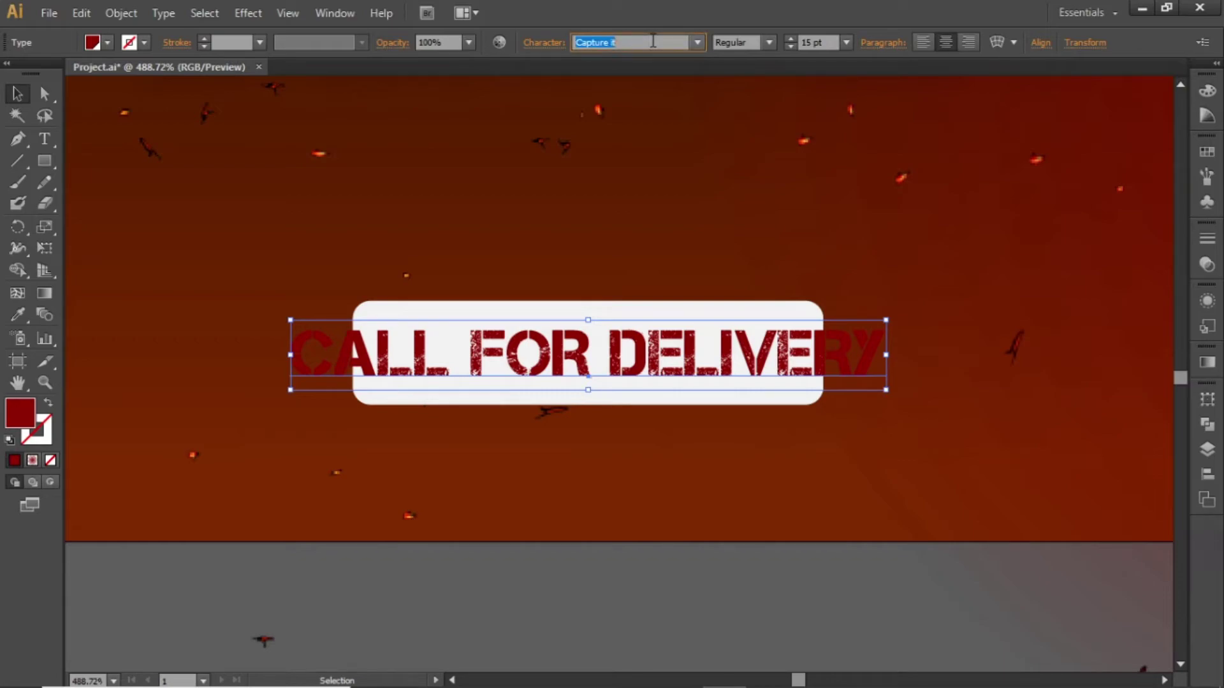
type("Montserrat")
key("Return")
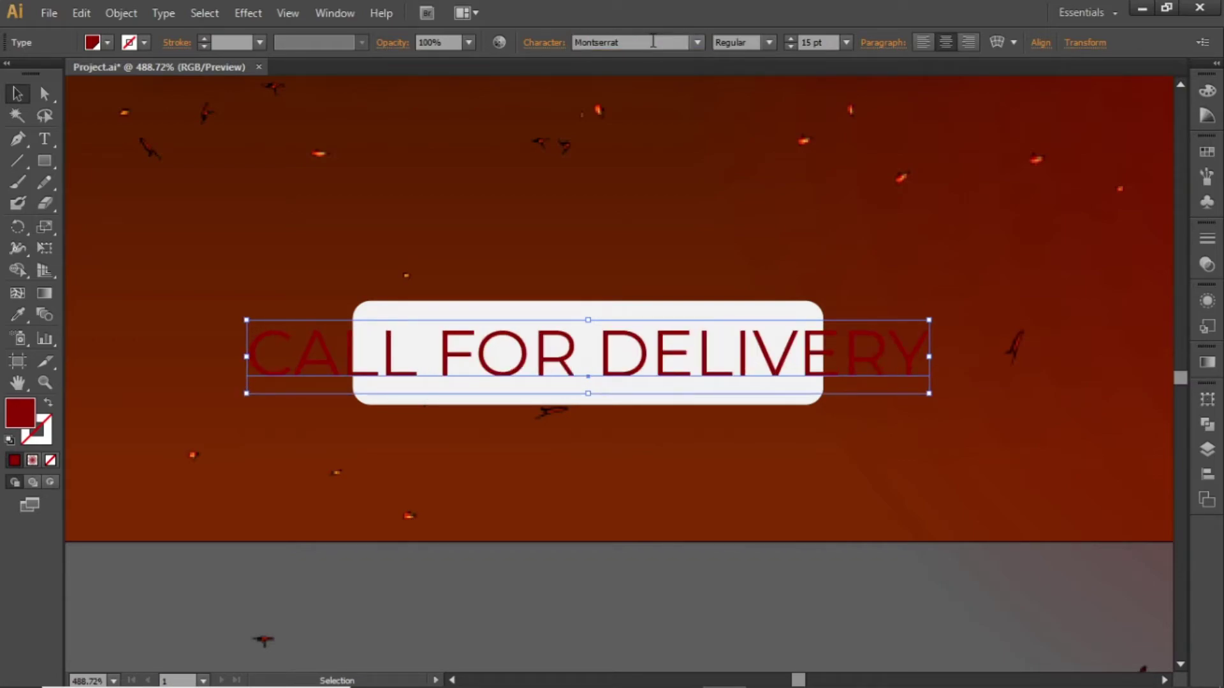
left_click(773, 44)
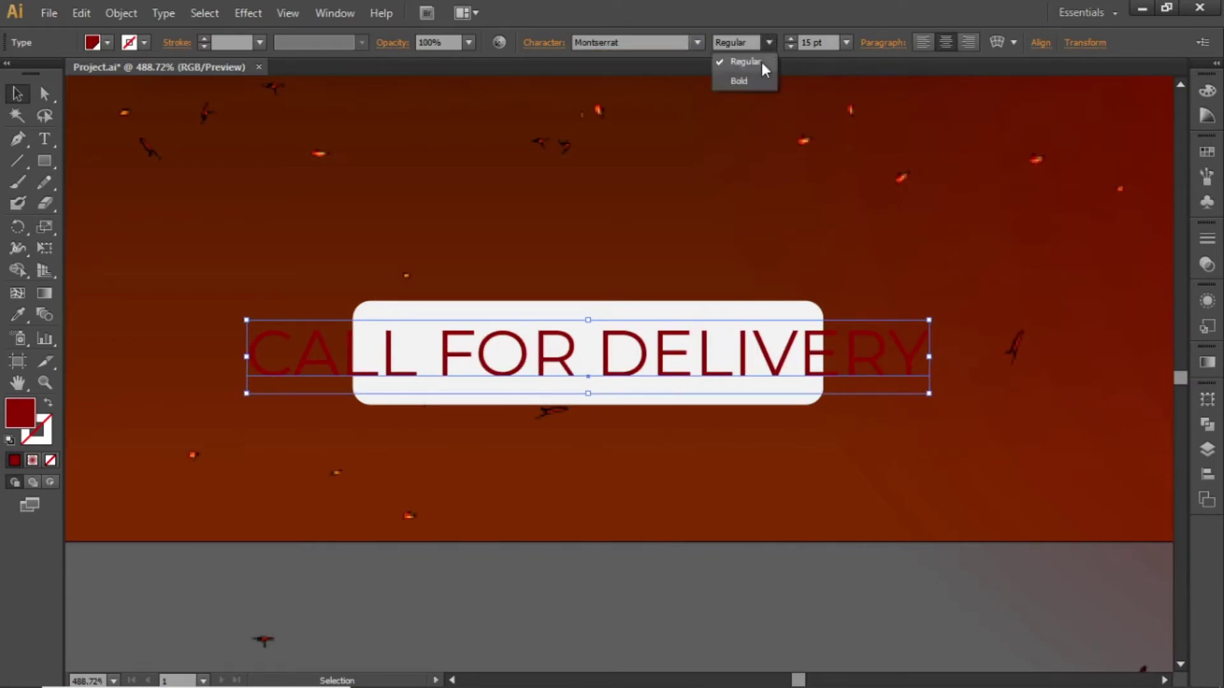
left_click(763, 79)
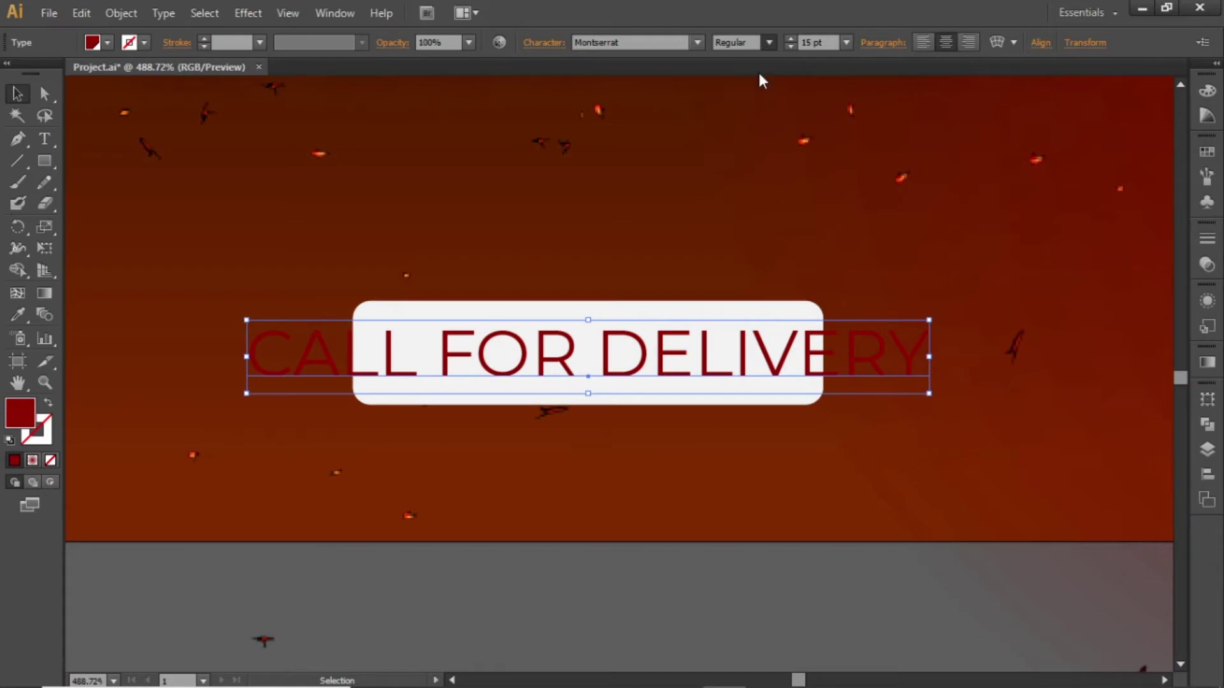
left_click(663, 209)
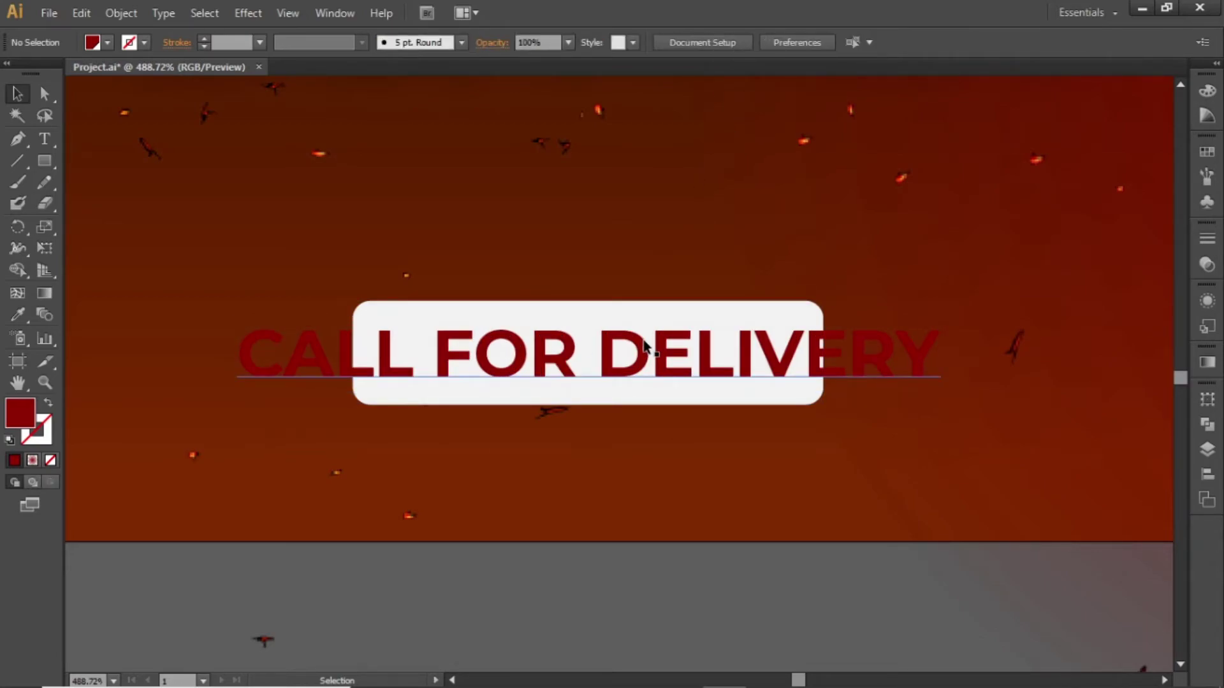
Widen the white rounded rectangle equally on both sides so it encloses the whole CALL FOR DELIVERY text.
left_click(641, 303)
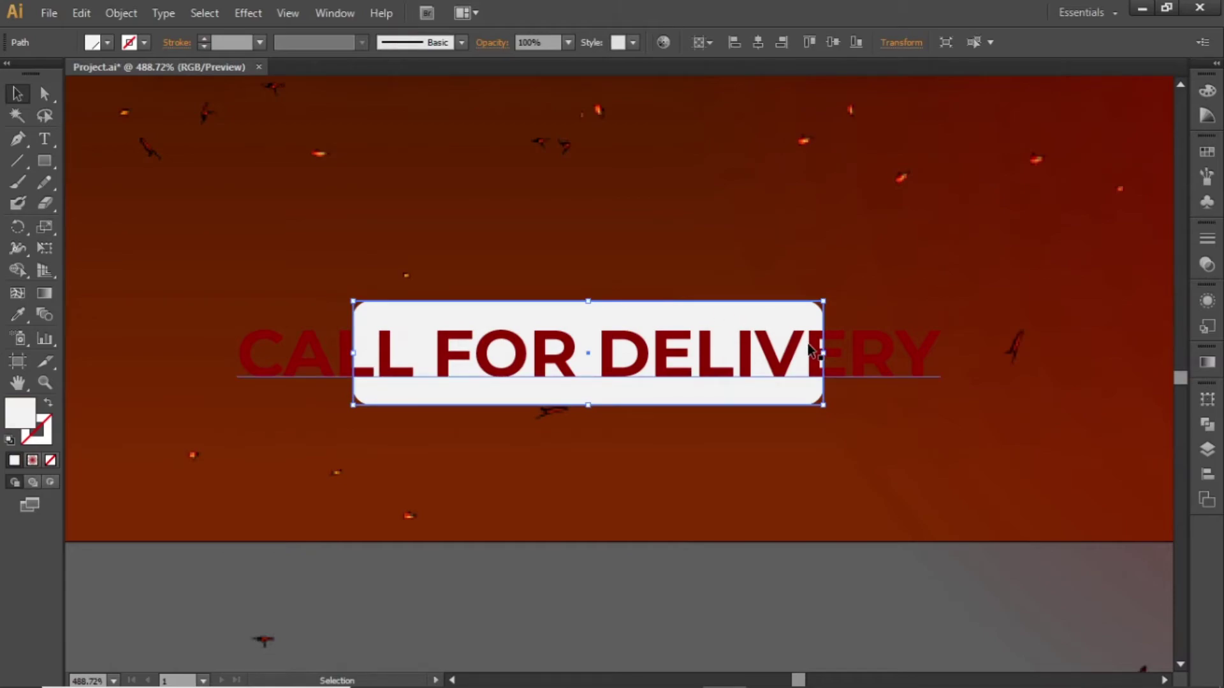
left_click_drag(824, 352, 982, 352)
left_click(1028, 251)
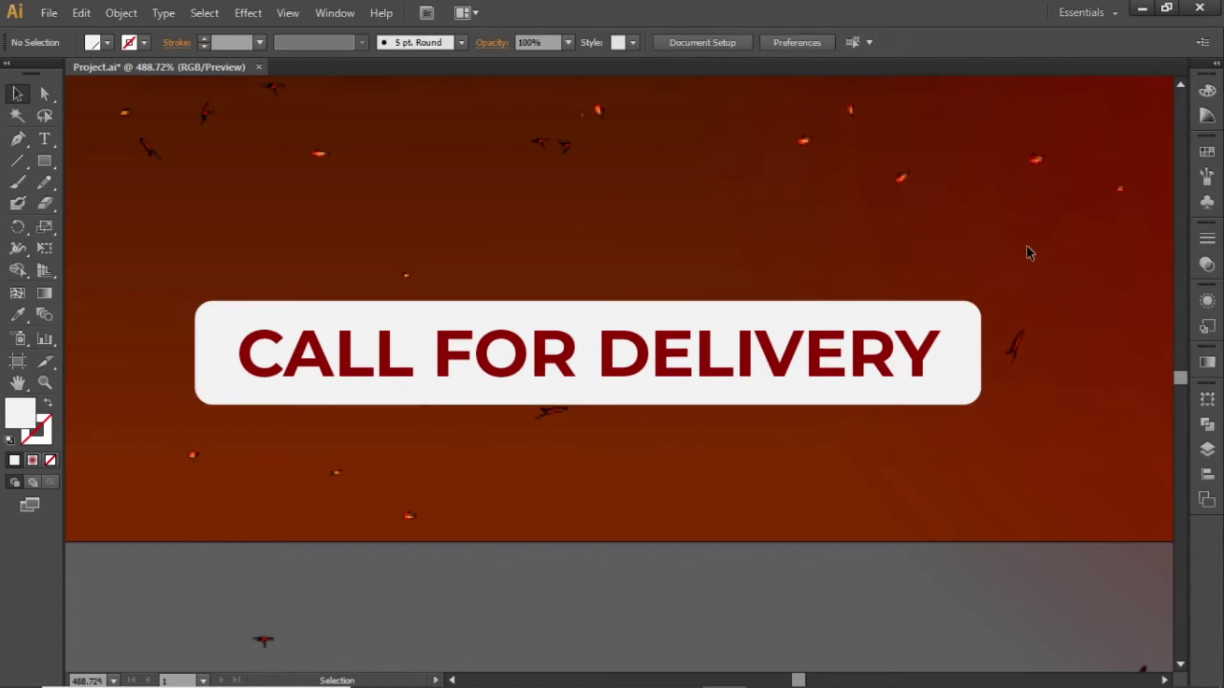
Duplicate the CALL FOR DELIVERY text directly below its white rectangle and fill the copy with the yellow-orange swatch.
left_click(635, 365)
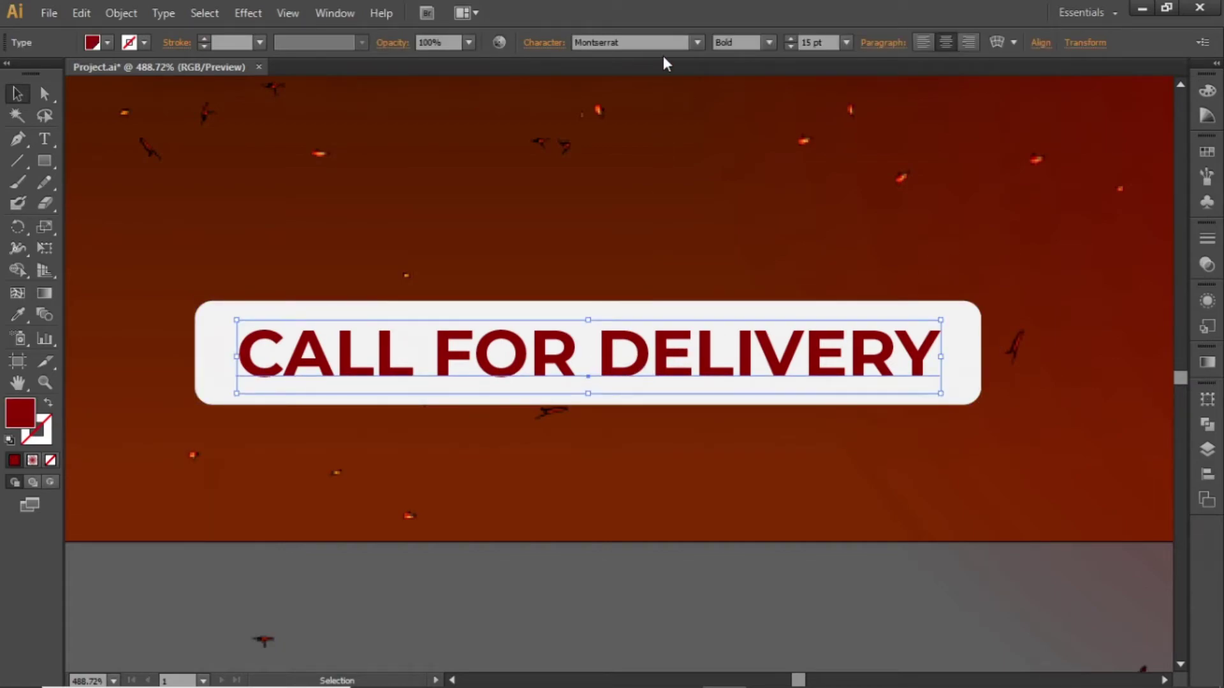
left_click(660, 176)
key("ctrl+minus")
key("ctrl+minus")
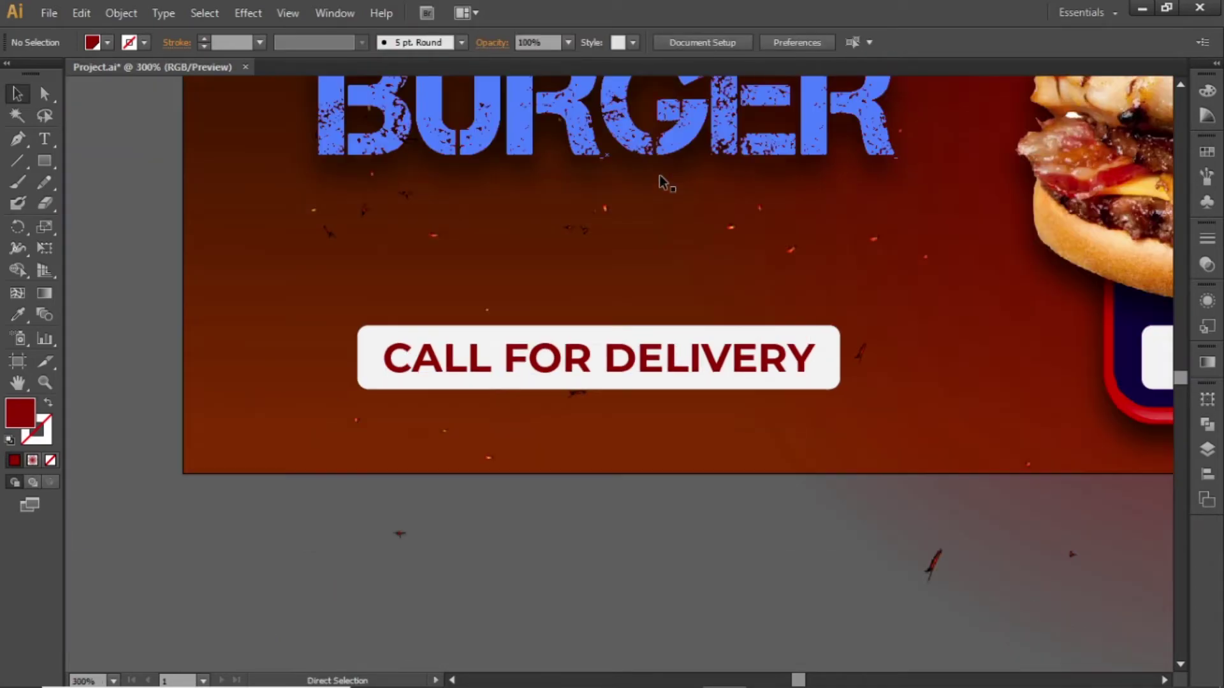
left_click_drag(698, 246, 659, 197)
left_click(610, 314)
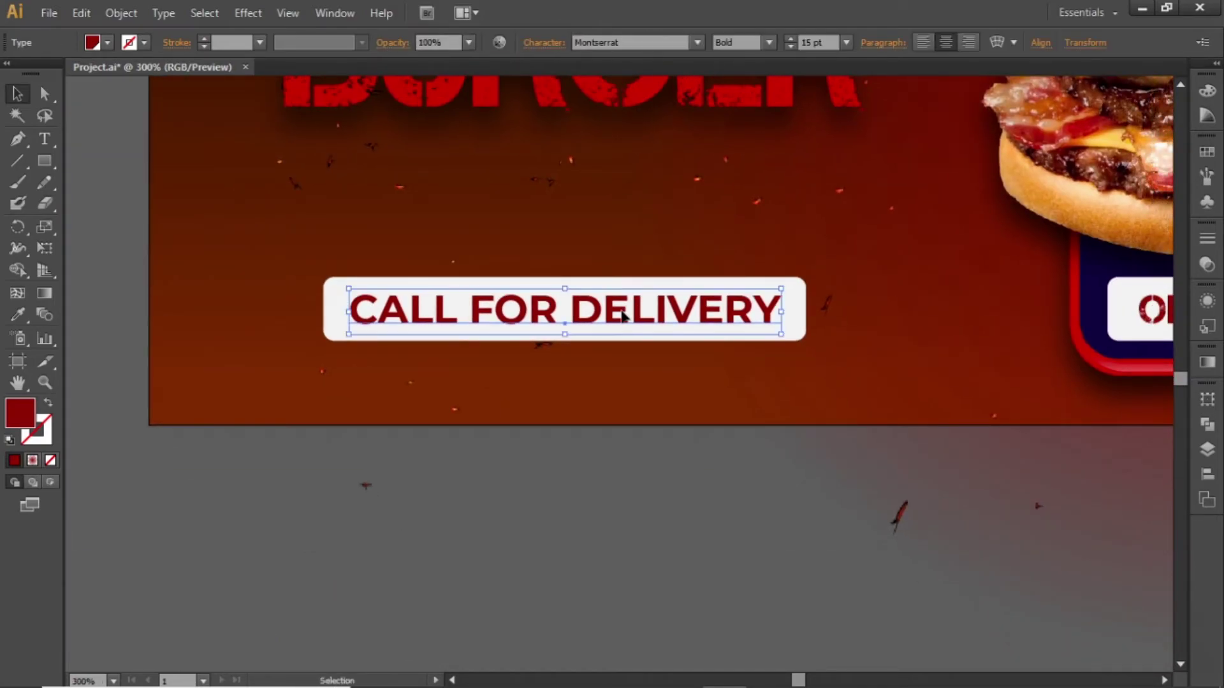
left_click_drag(610, 313, 616, 375)
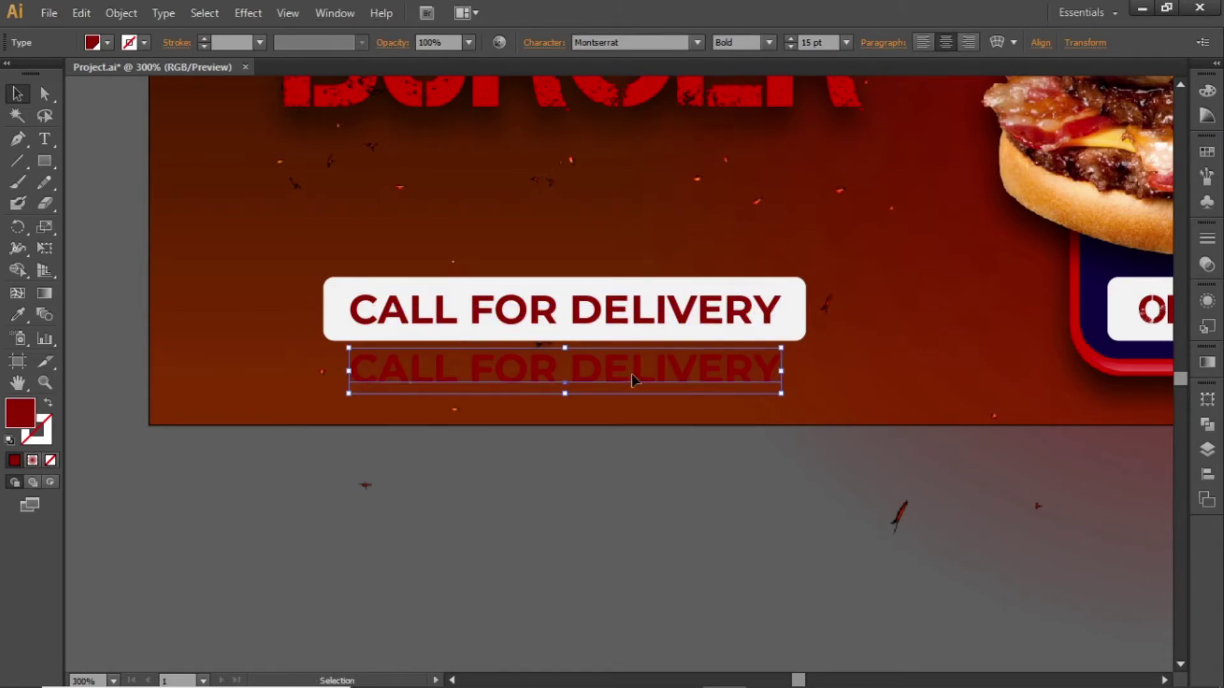
left_click(1206, 152)
left_click(1009, 229)
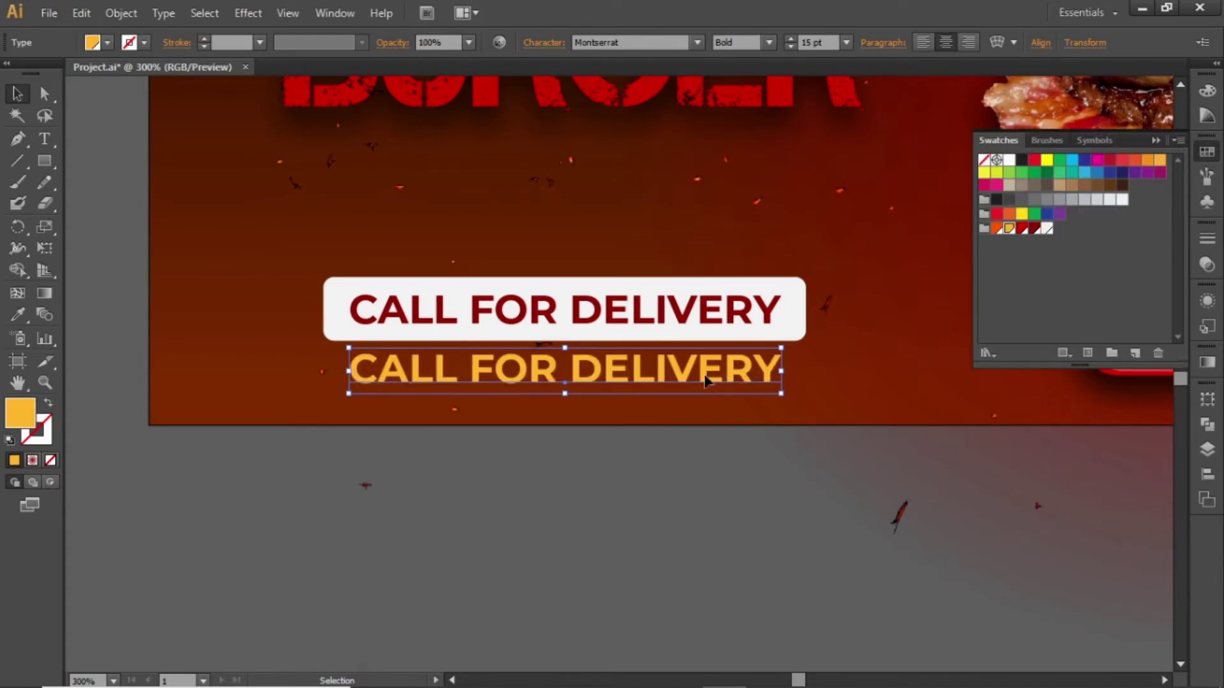
Replace the yellow-orange copy's text with the delivery phone number.
double_click(635, 375)
key("ctrl+a")
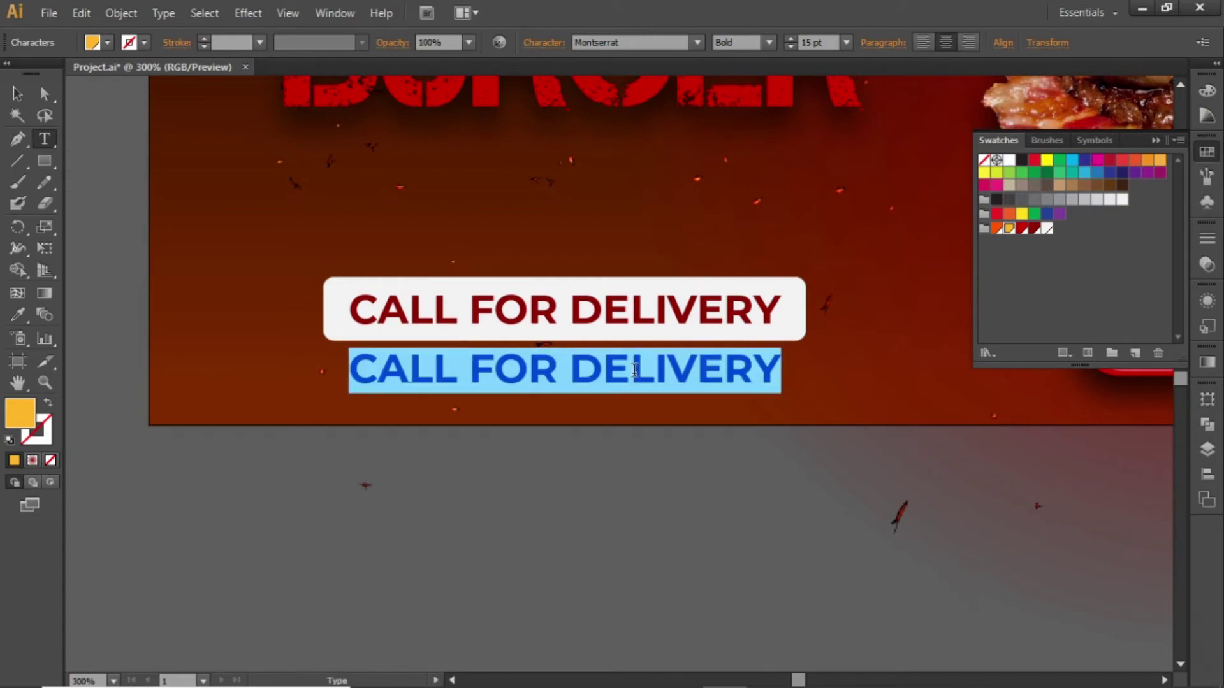
type("+00-12")
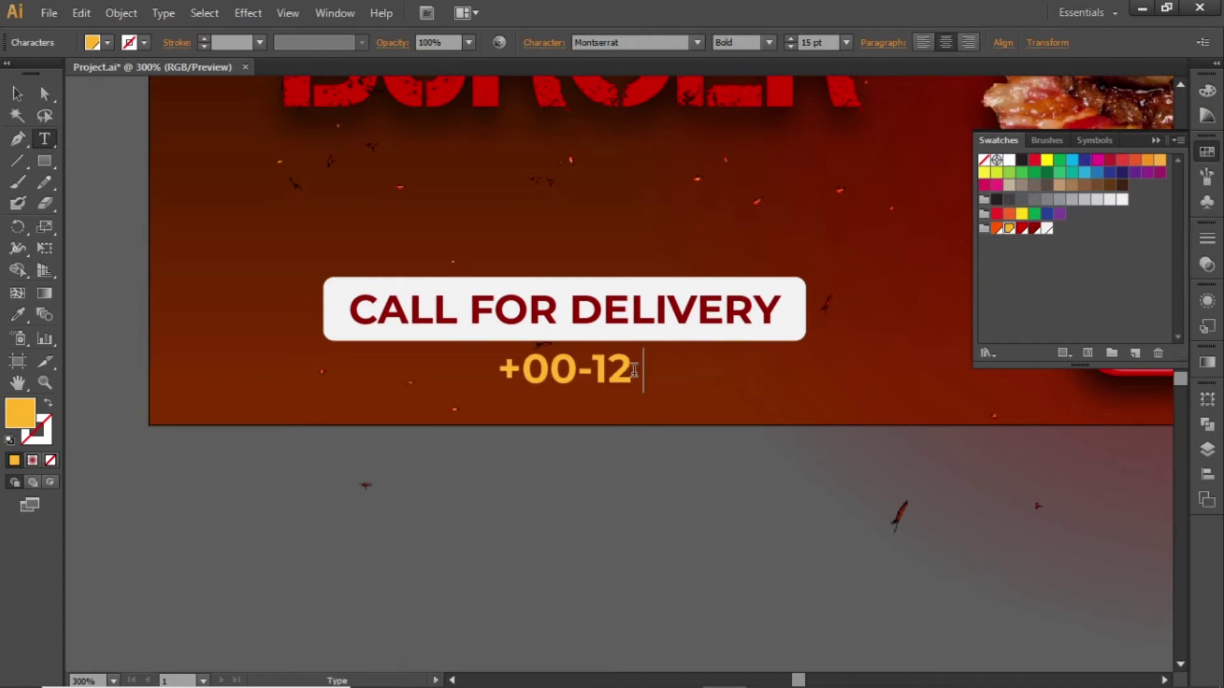
type("34-5")
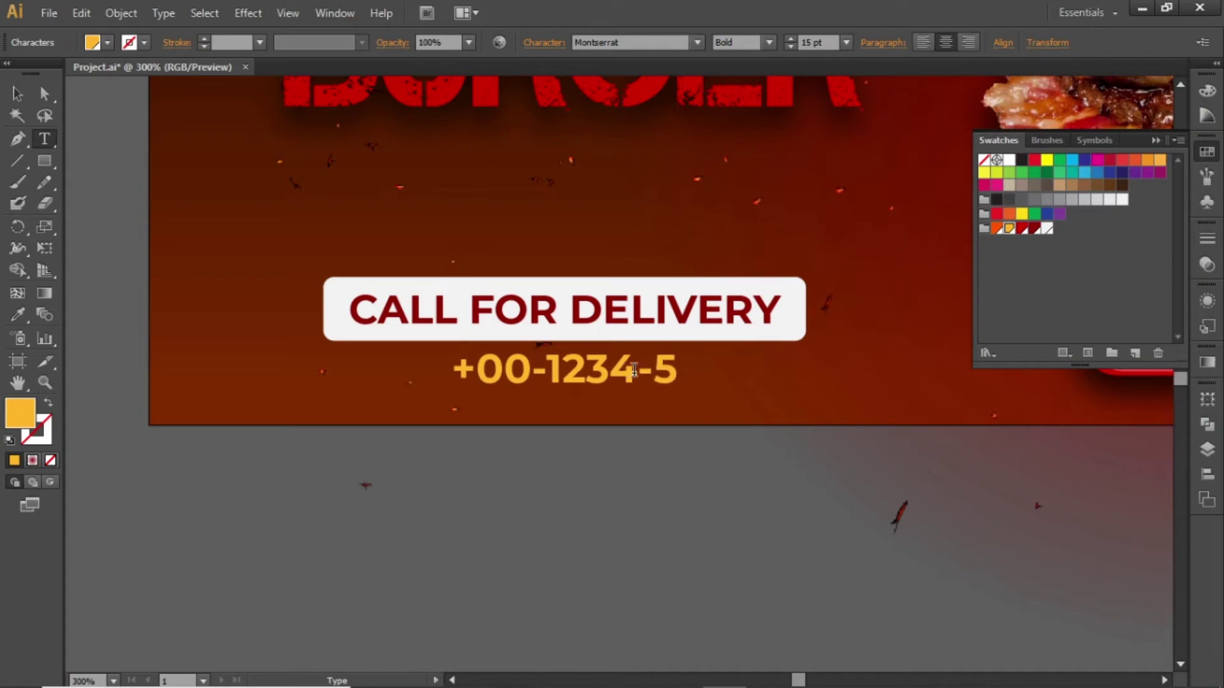
type("678-9001")
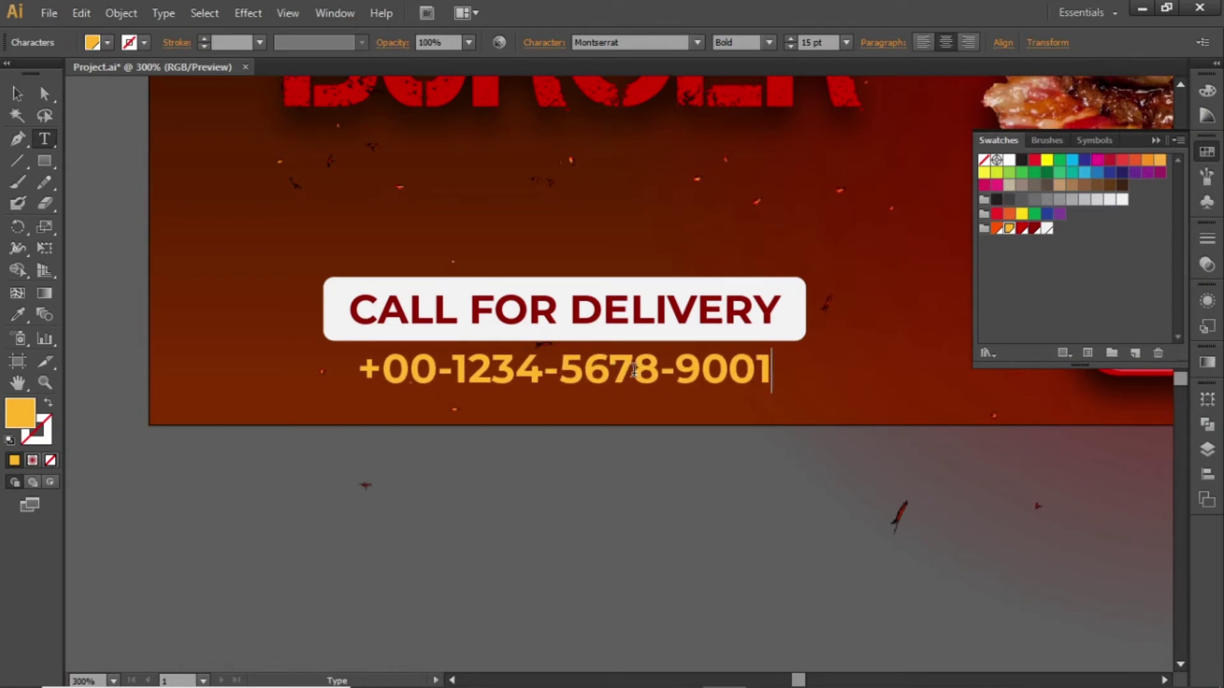
key("Escape")
key("v")
left_click(700, 469)
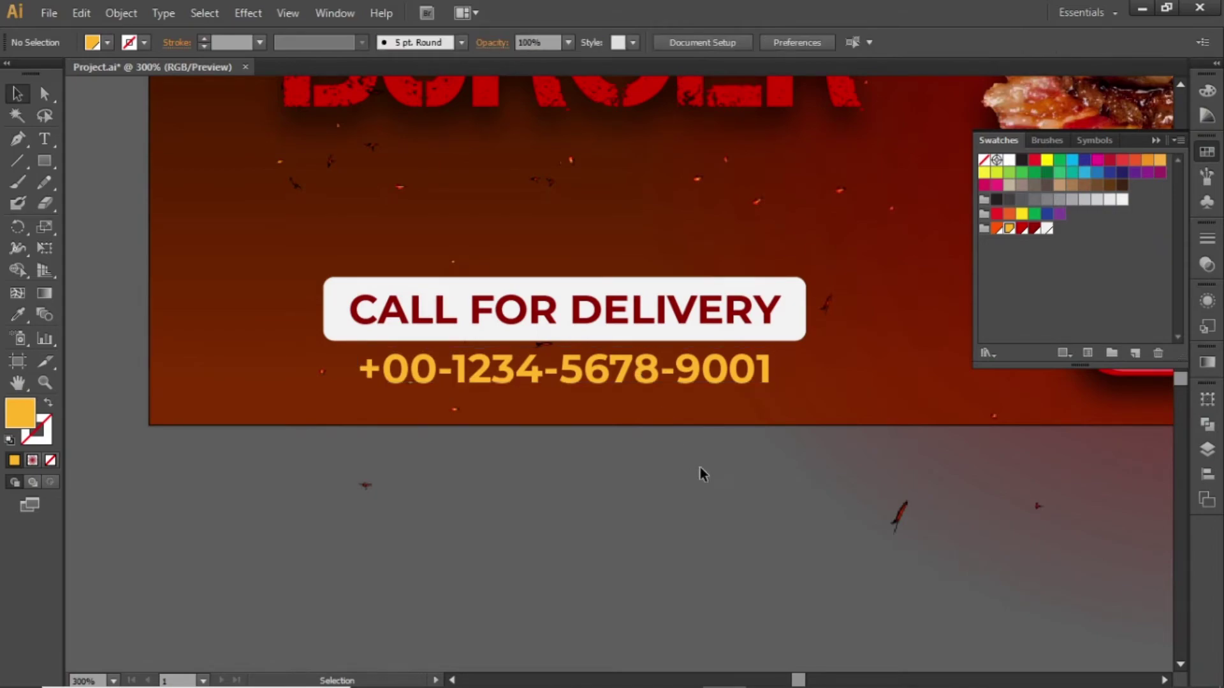
Set the delivery phone number's font size to 16 pt and shift the text slightly down from the white rectangle.
double_click(1007, 229)
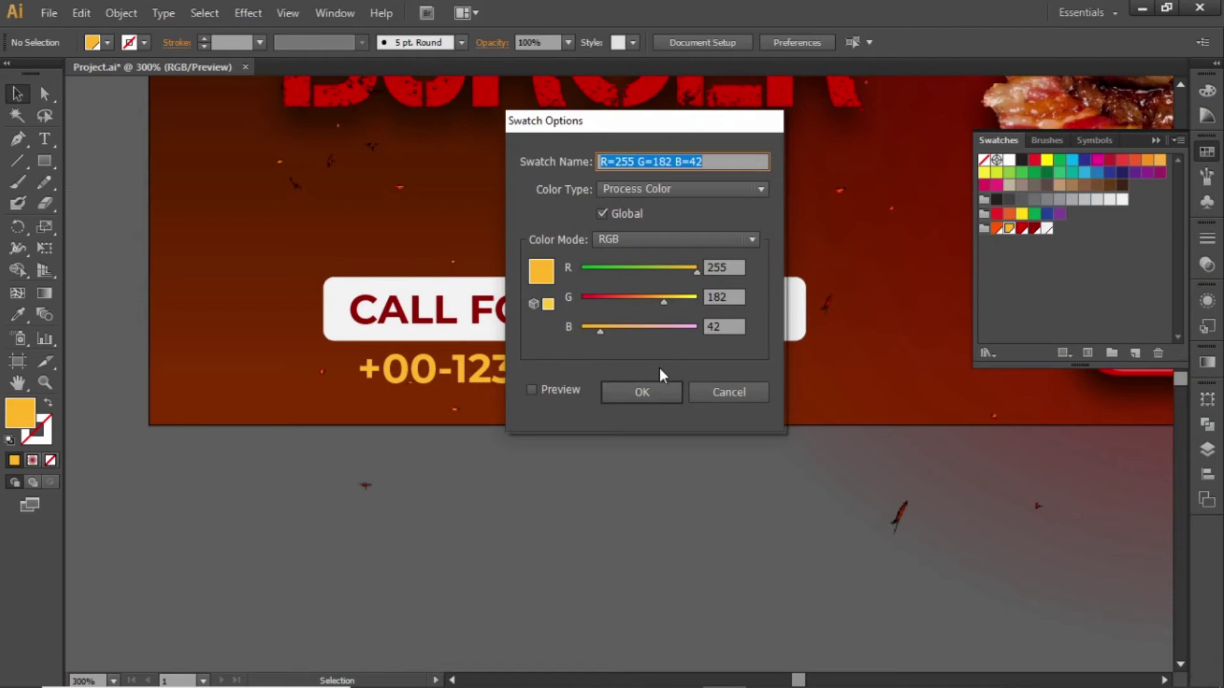
left_click(642, 392)
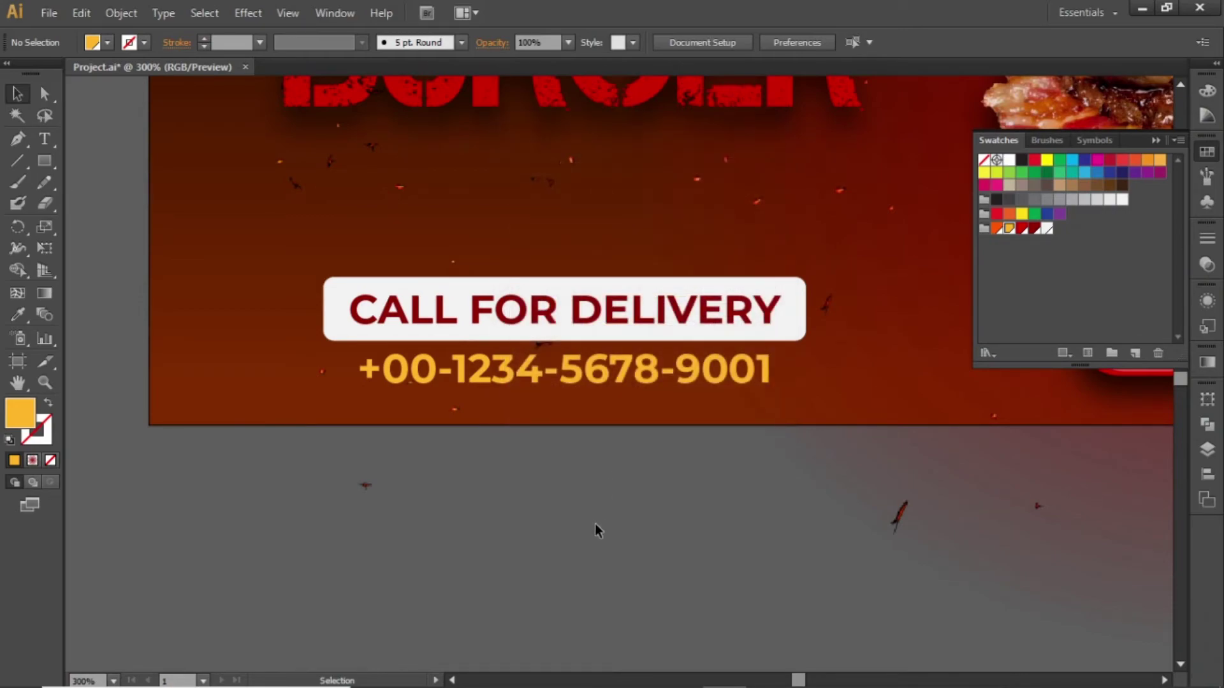
left_click(629, 384)
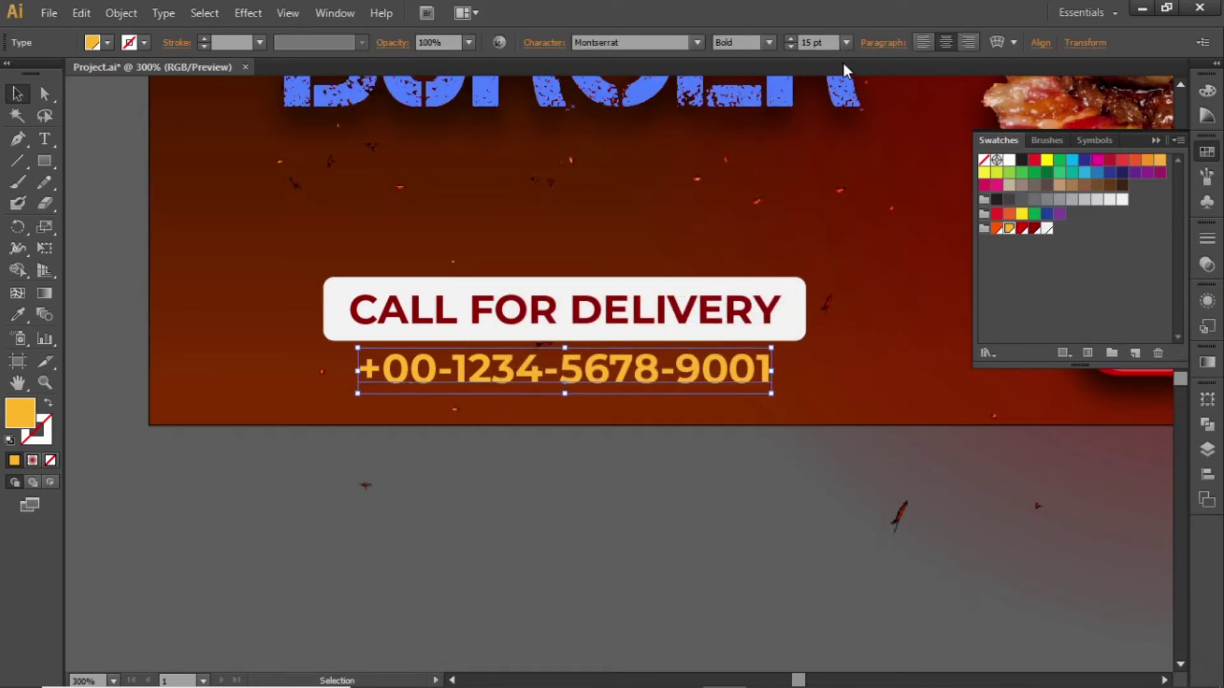
scroll(829, 48, "up", 1)
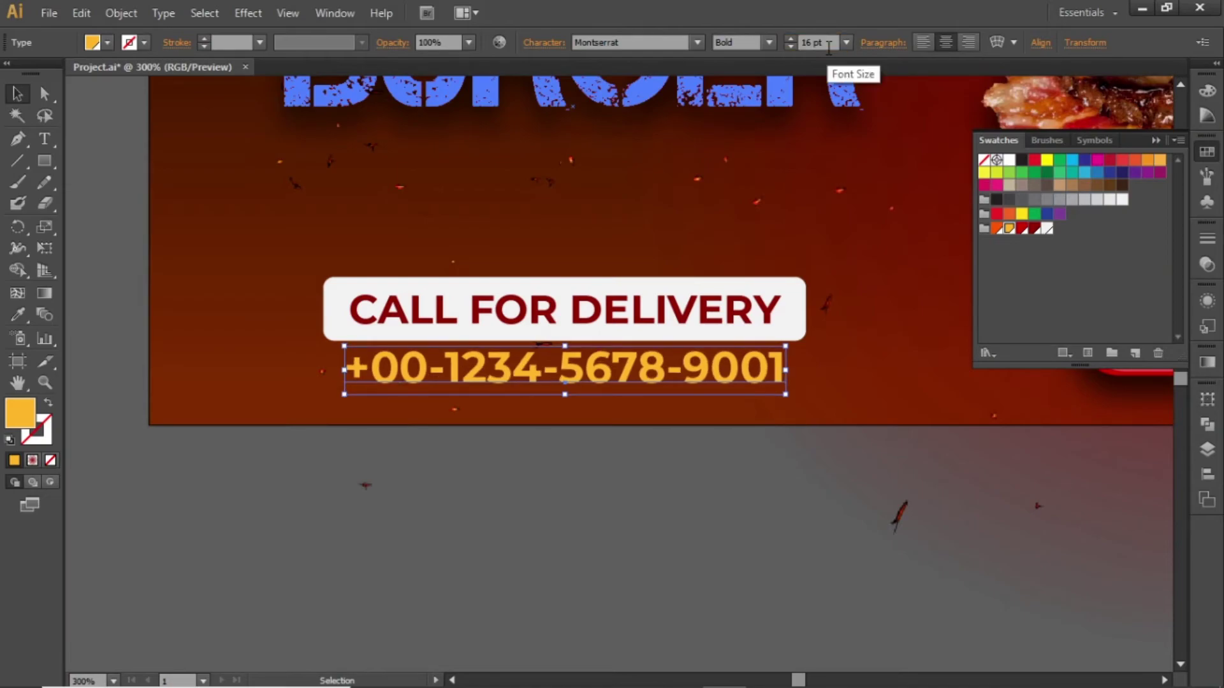
left_click(814, 507)
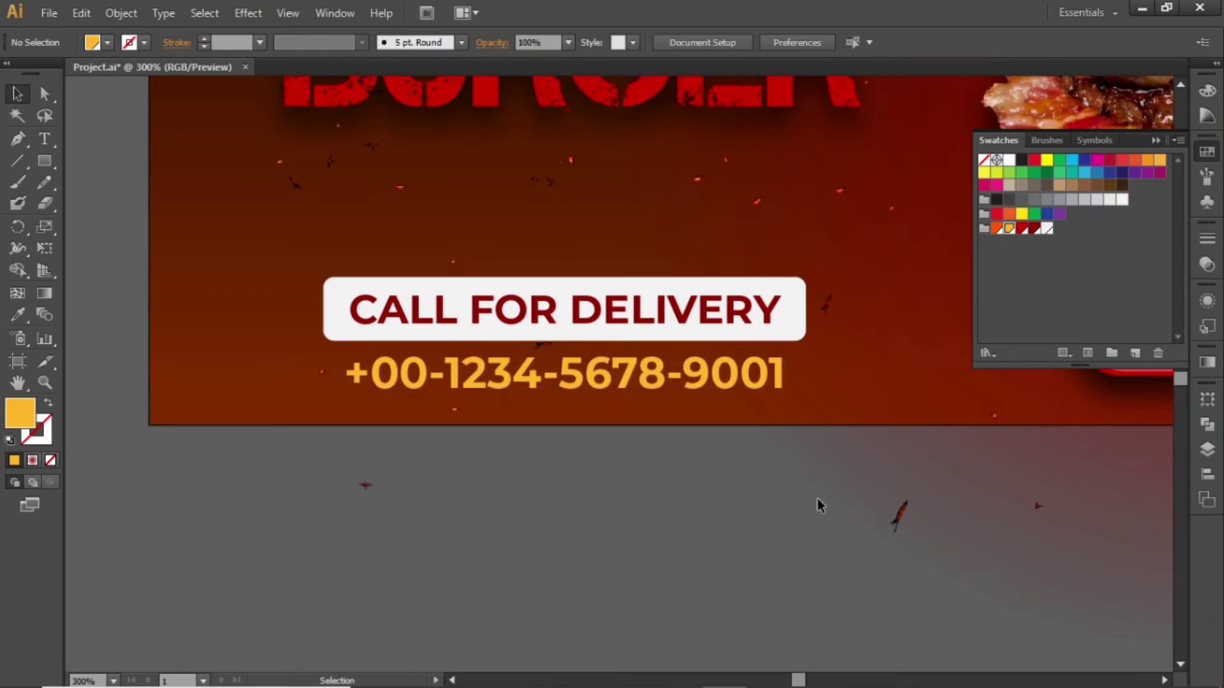
Move the CALL FOR DELIVERY label and its phone number together slightly up from the banner's lower edge.
key("ctrl+0")
left_click_drag(436, 505, 279, 569)
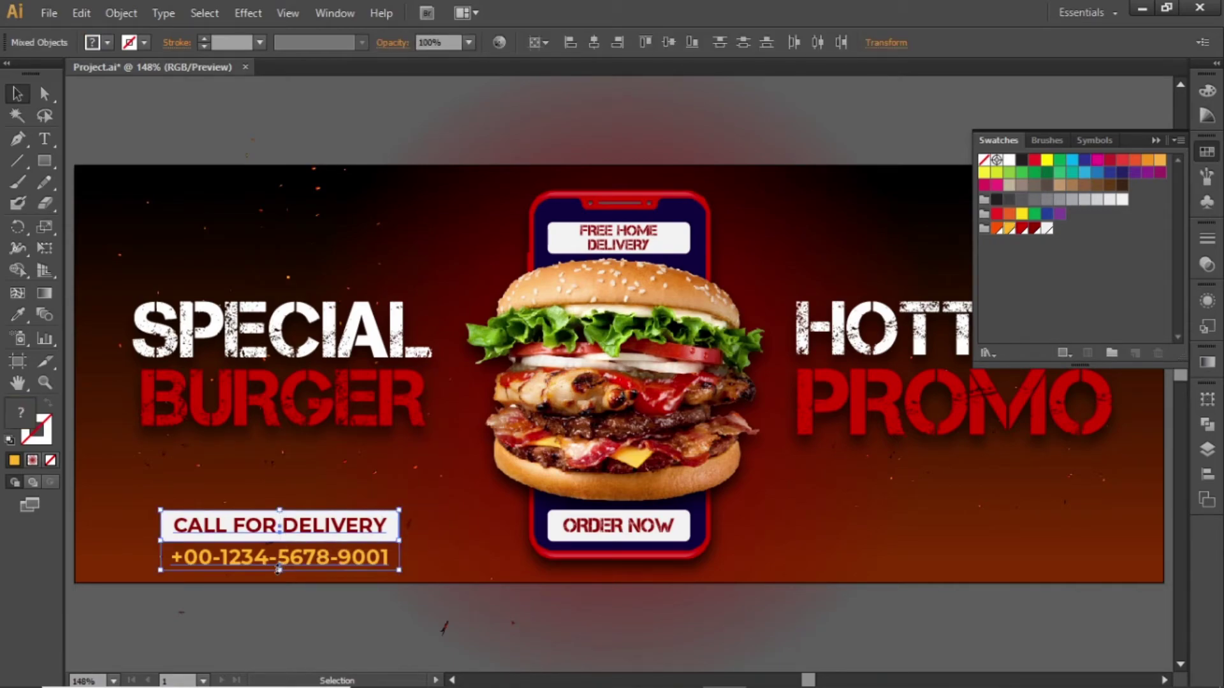
left_click_drag(314, 531, 316, 518)
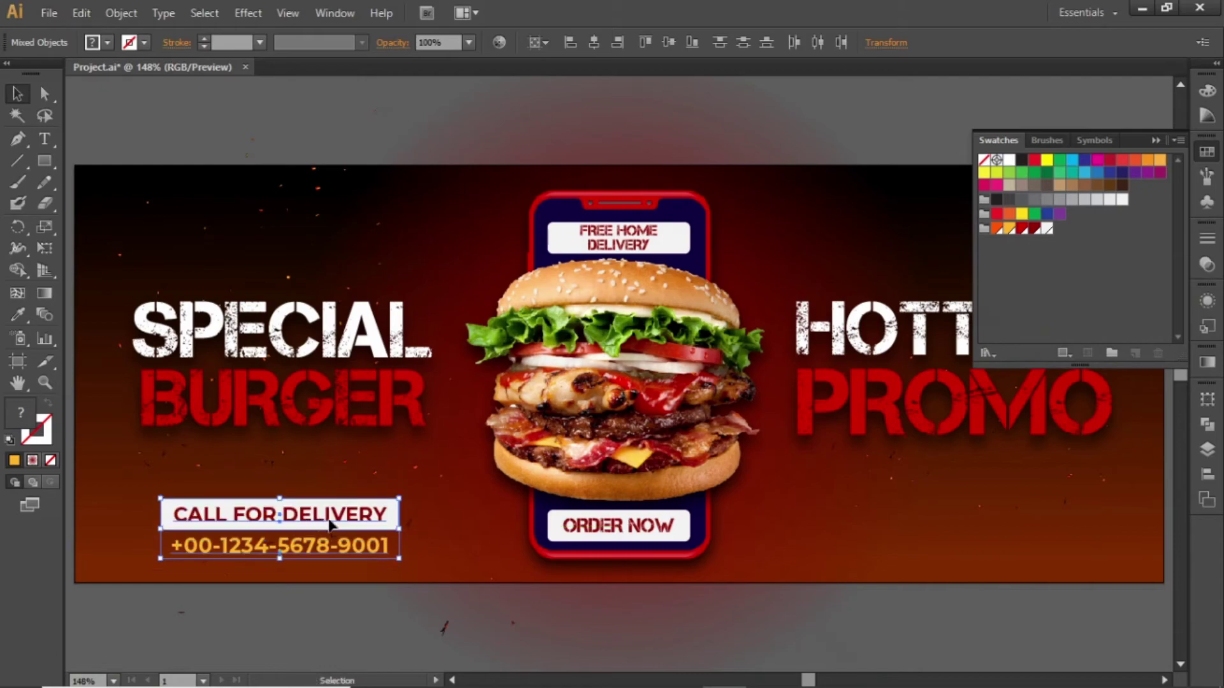
left_click(473, 543)
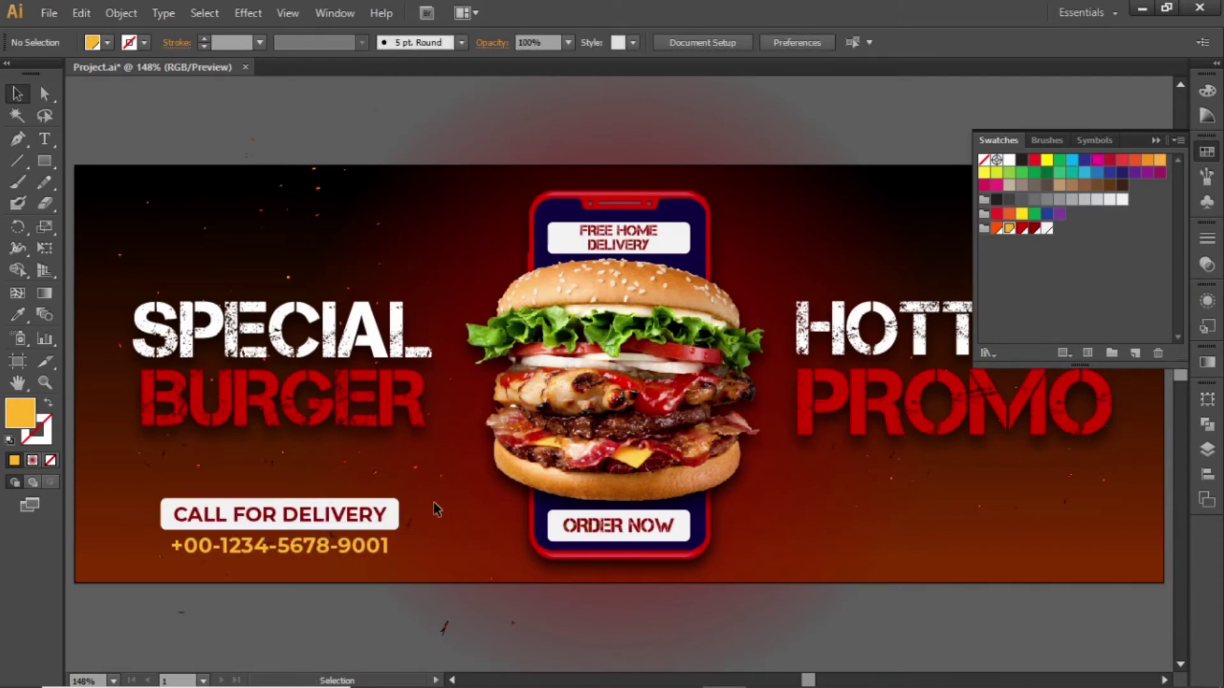
Duplicate the CALL FOR DELIVERY label and phone number horizontally, placing the copy beneath the HOTTEST PROMO headline.
left_click_drag(433, 502, 278, 561)
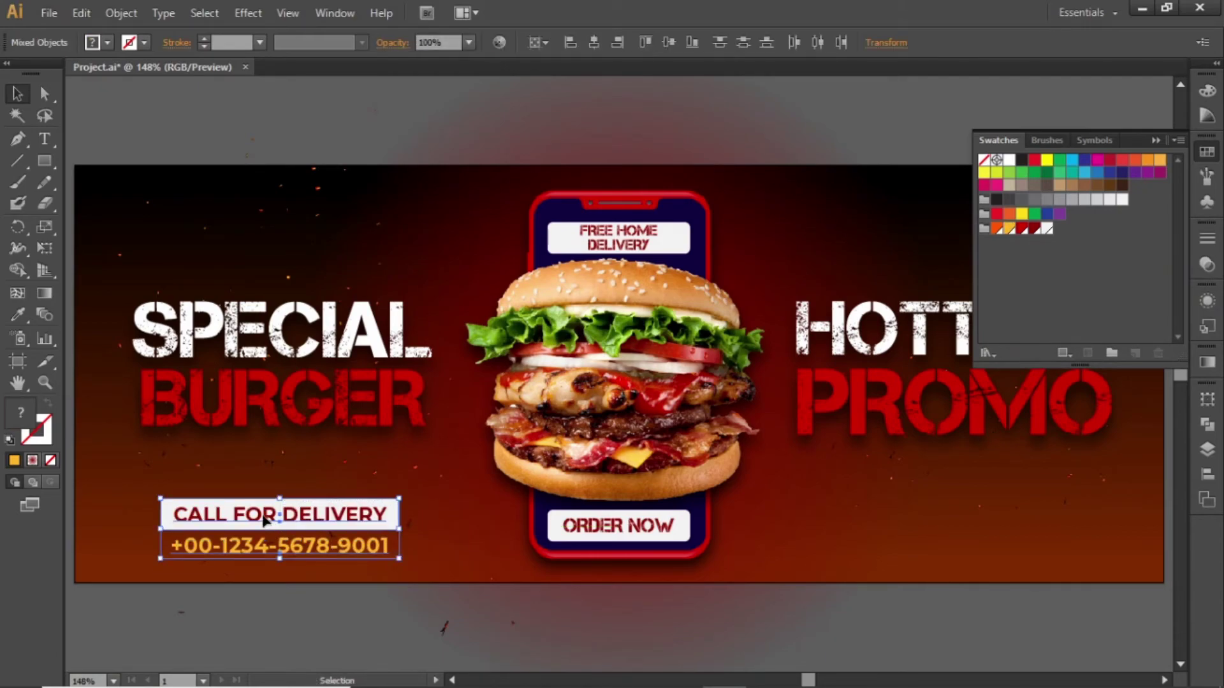
left_click_drag(267, 519, 926, 525)
left_click(916, 613)
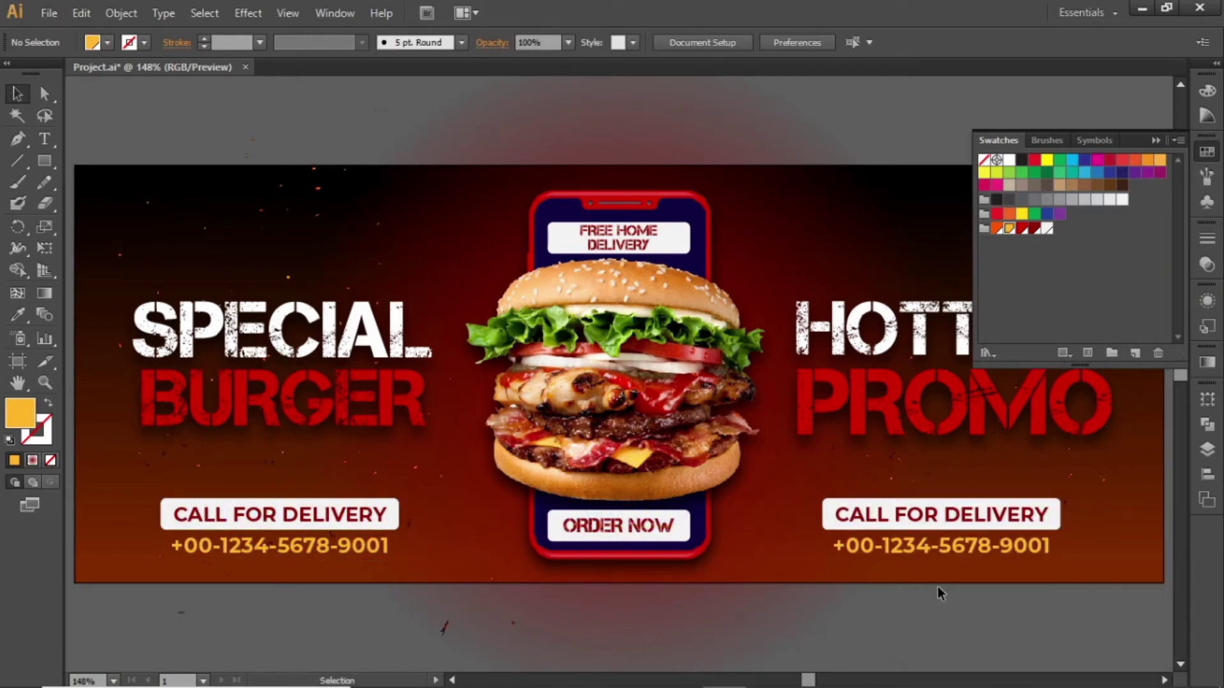
Replace the copied label's text with DINE IN - TAKEAWAY and set its font size to 14 pt.
triple_click(941, 517)
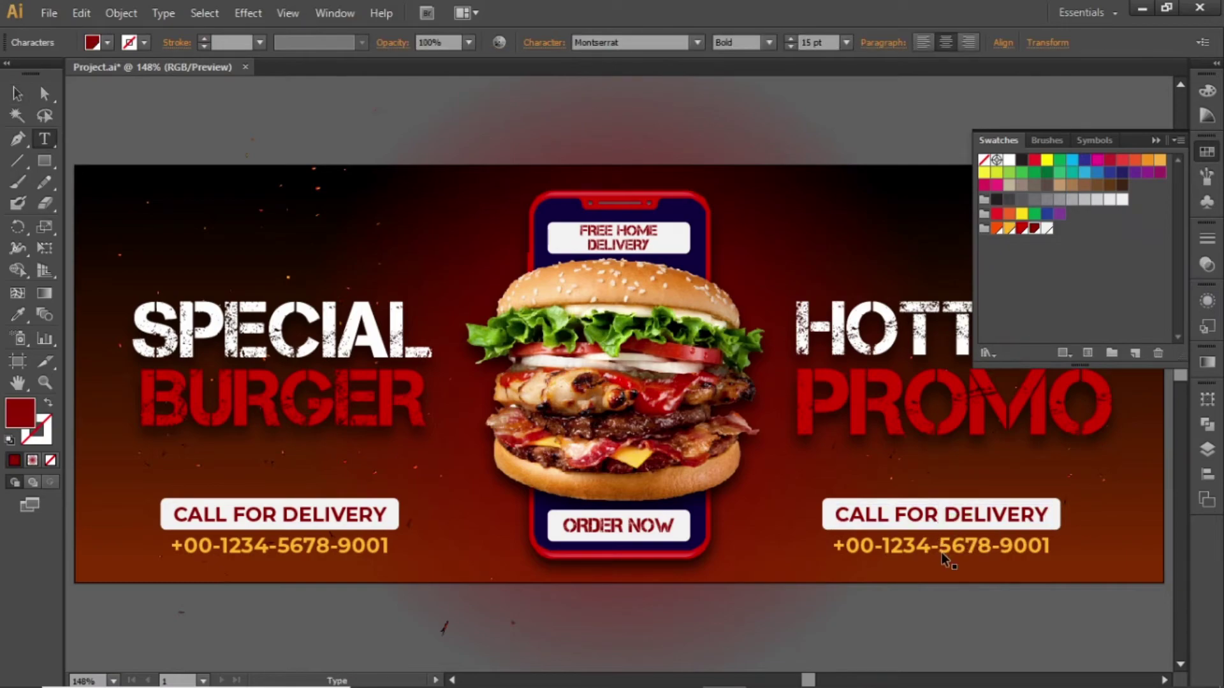
type("DINE IN")
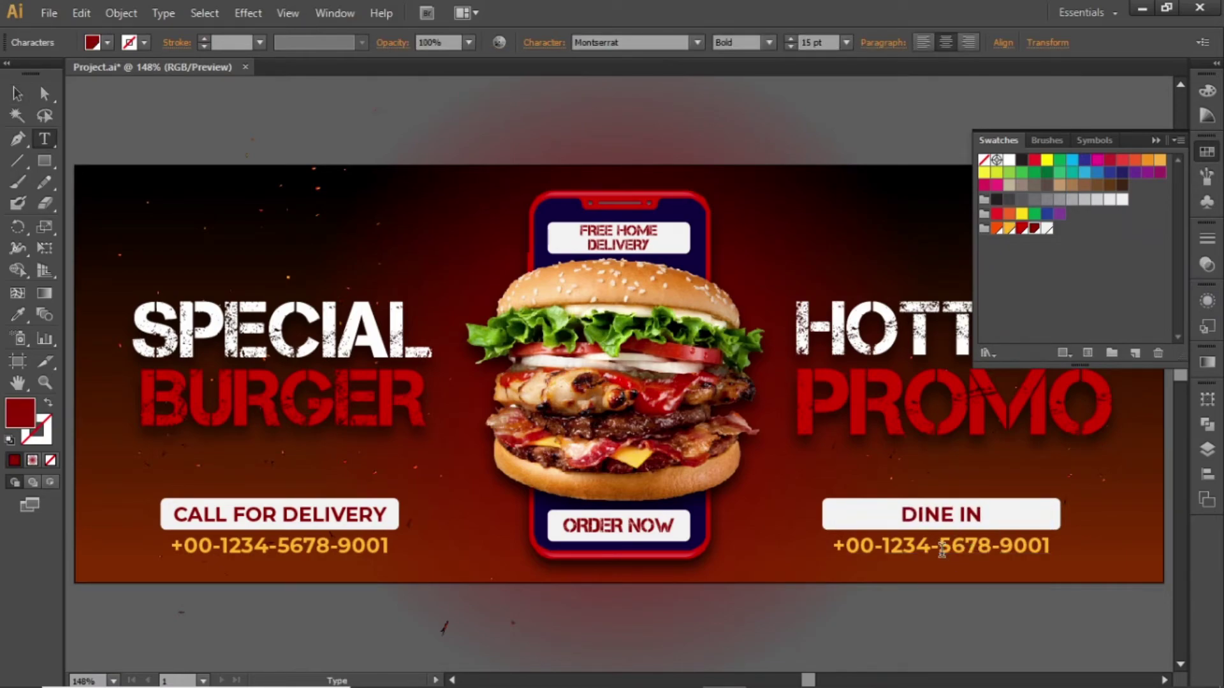
type(" - TAKEAWAY")
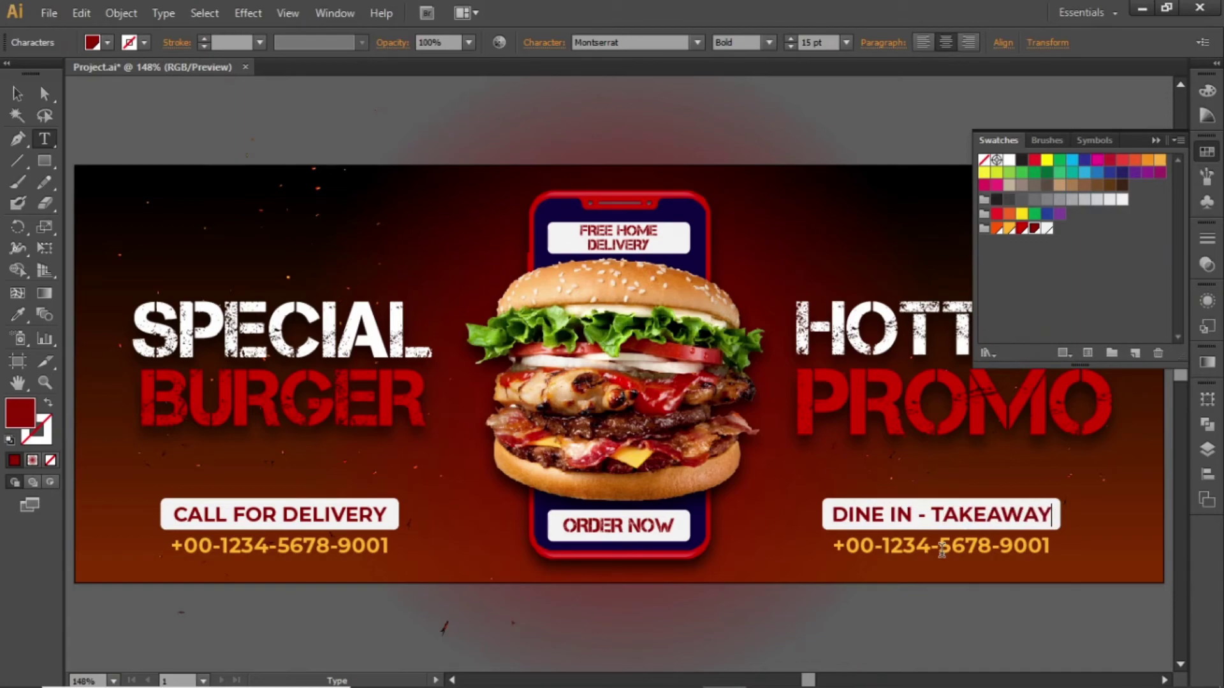
key("Escape")
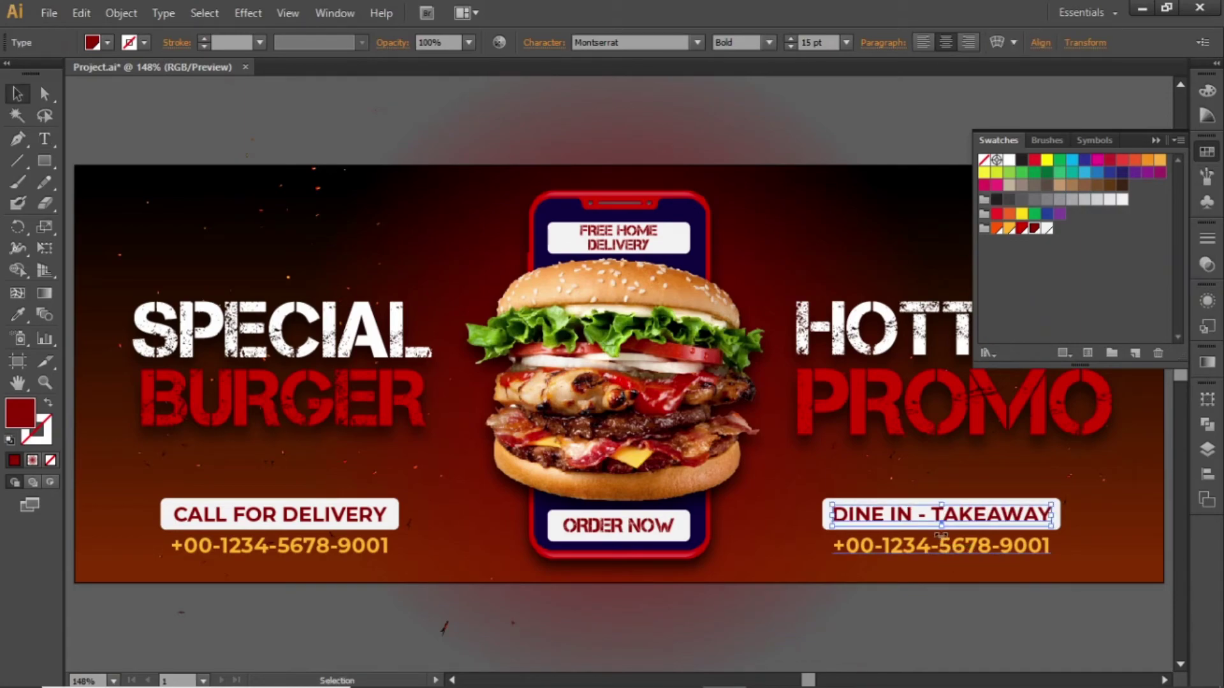
left_click(832, 42)
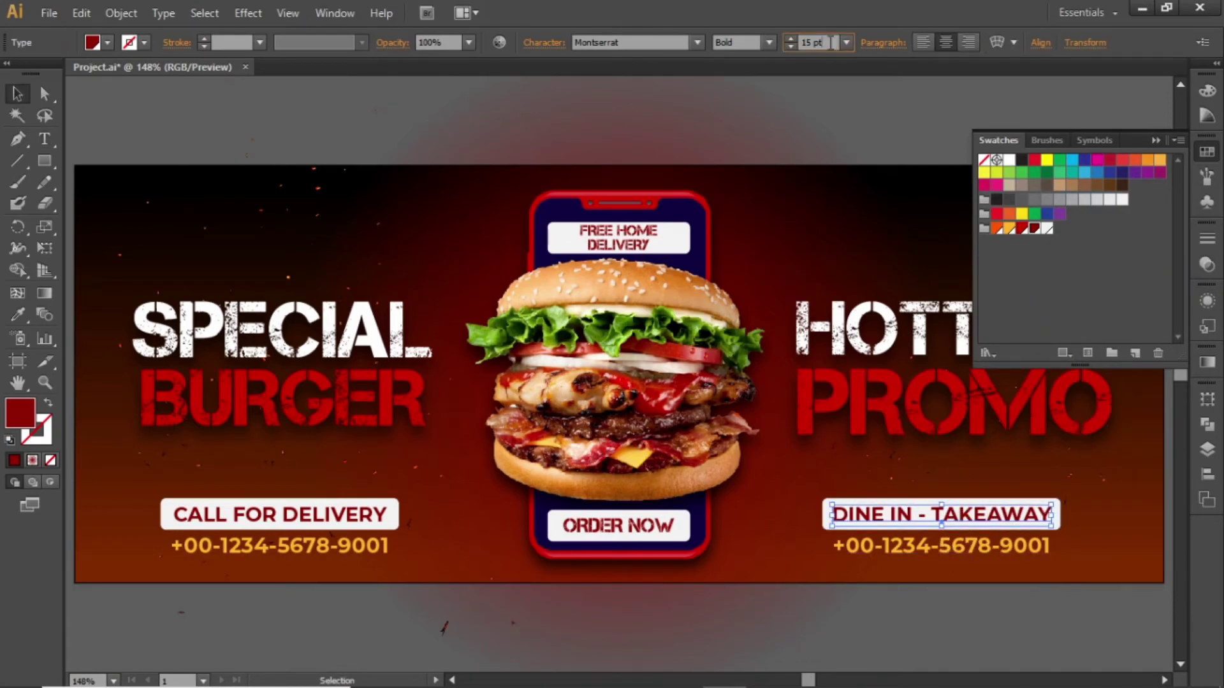
type("14")
key("Return")
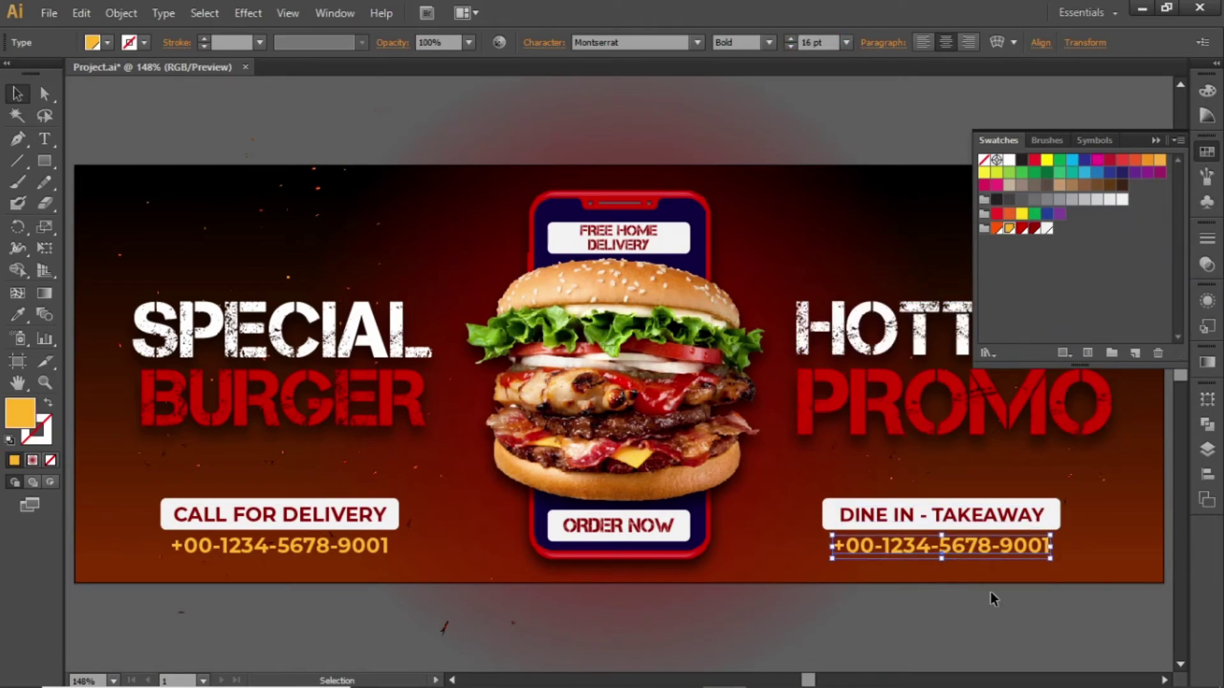
double_click(970, 547)
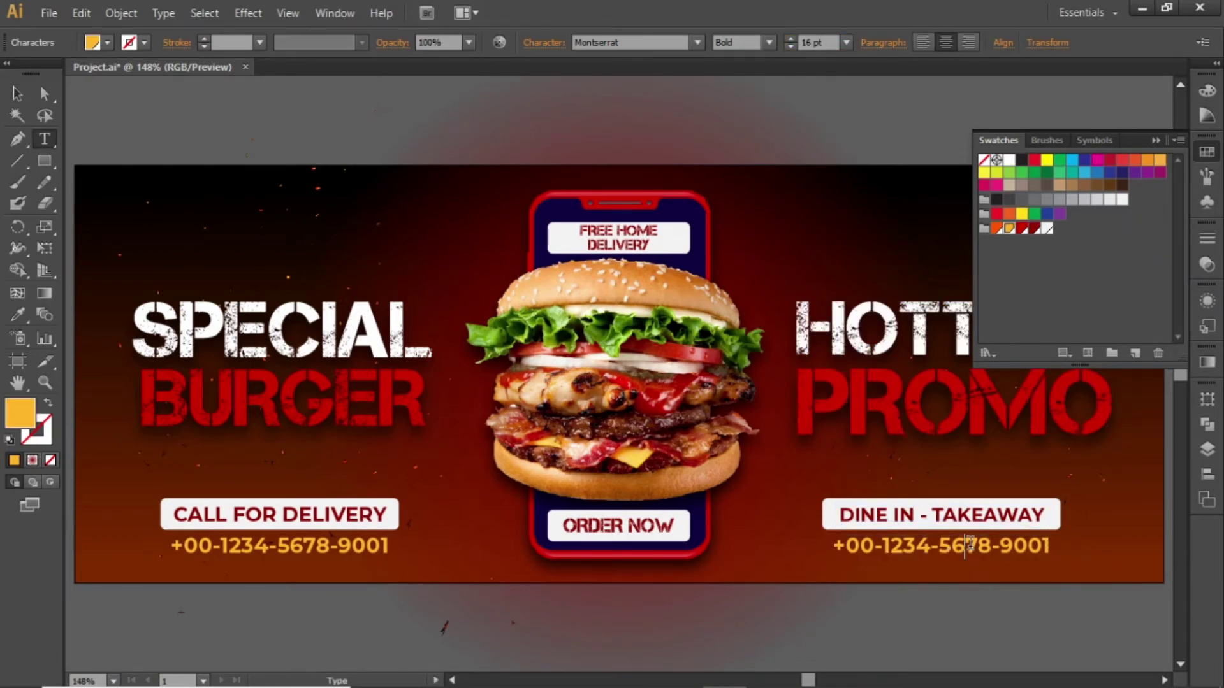
key("ctrl+a")
type("www")
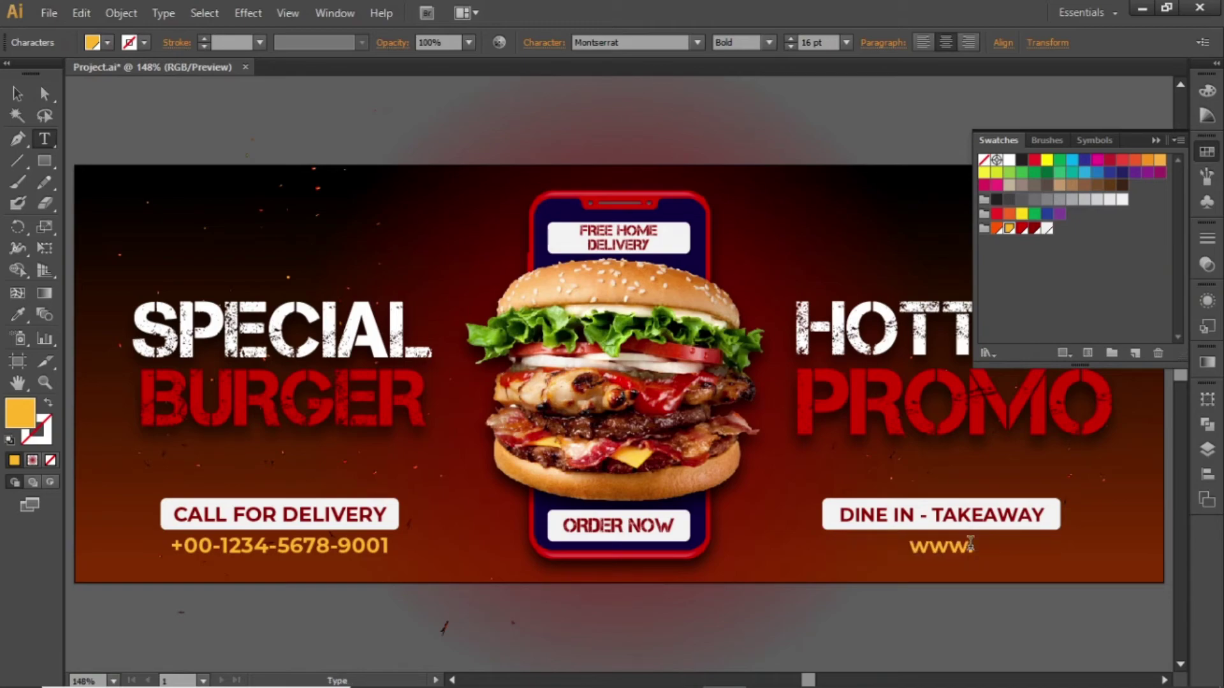
type(".websitelink.com")
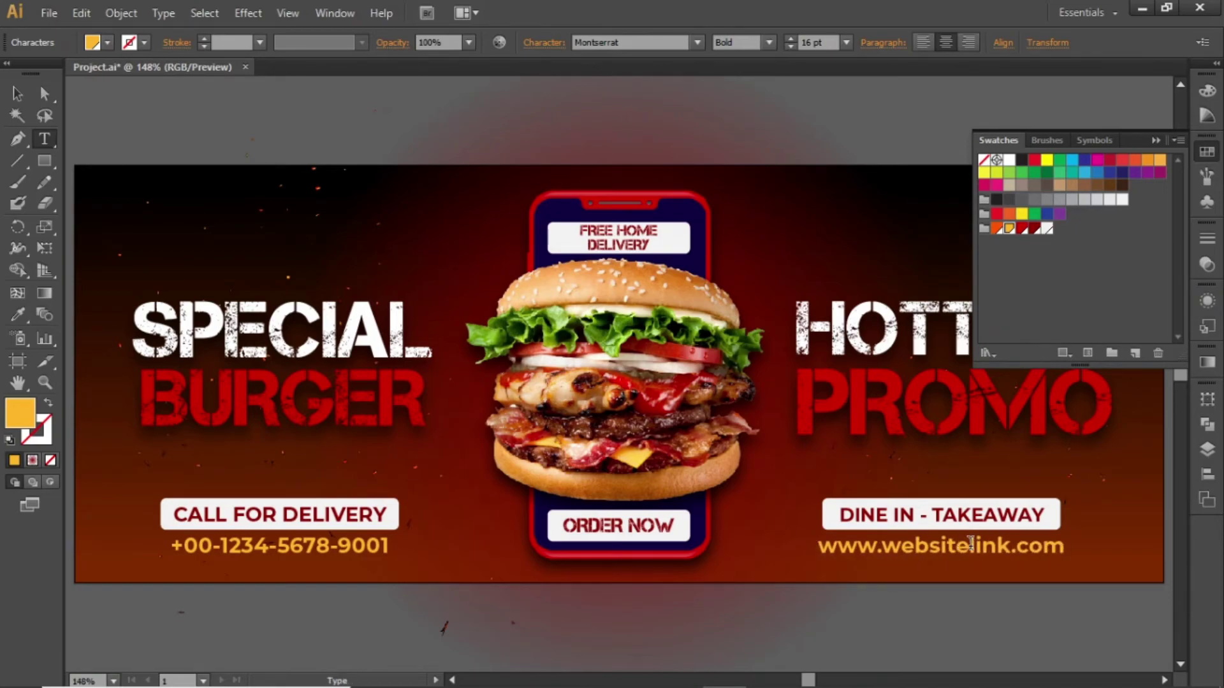
key("Escape")
left_click(810, 44)
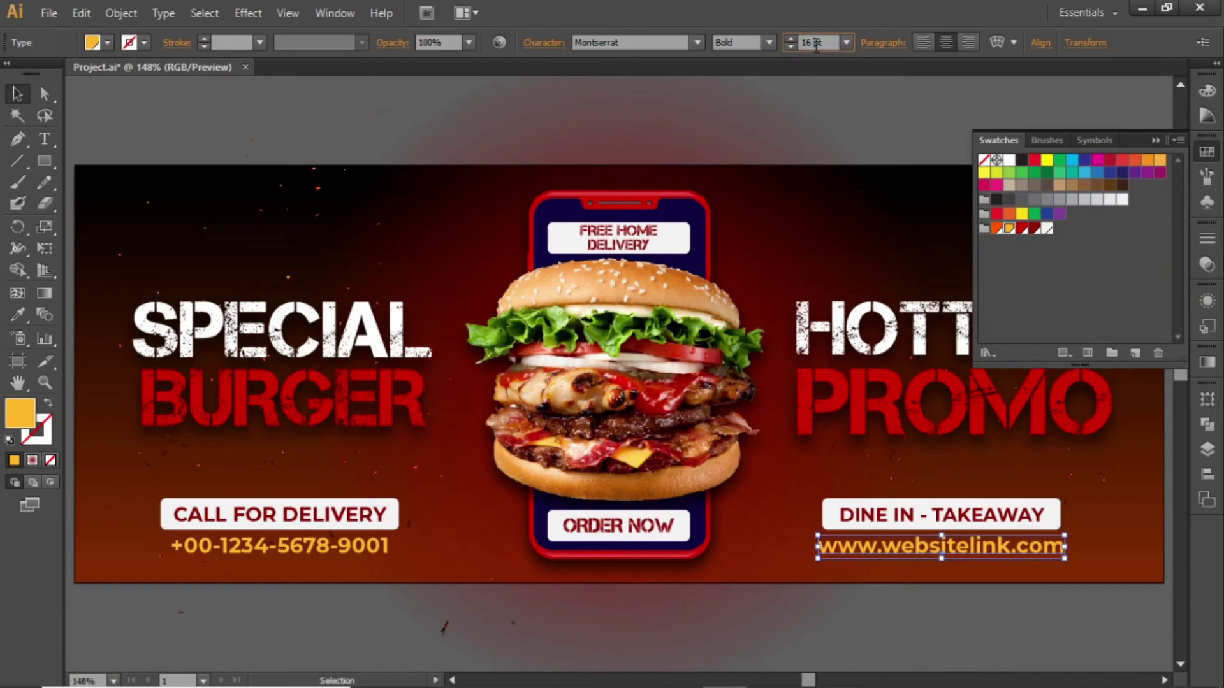
key("Down")
key("Down")
key("Down")
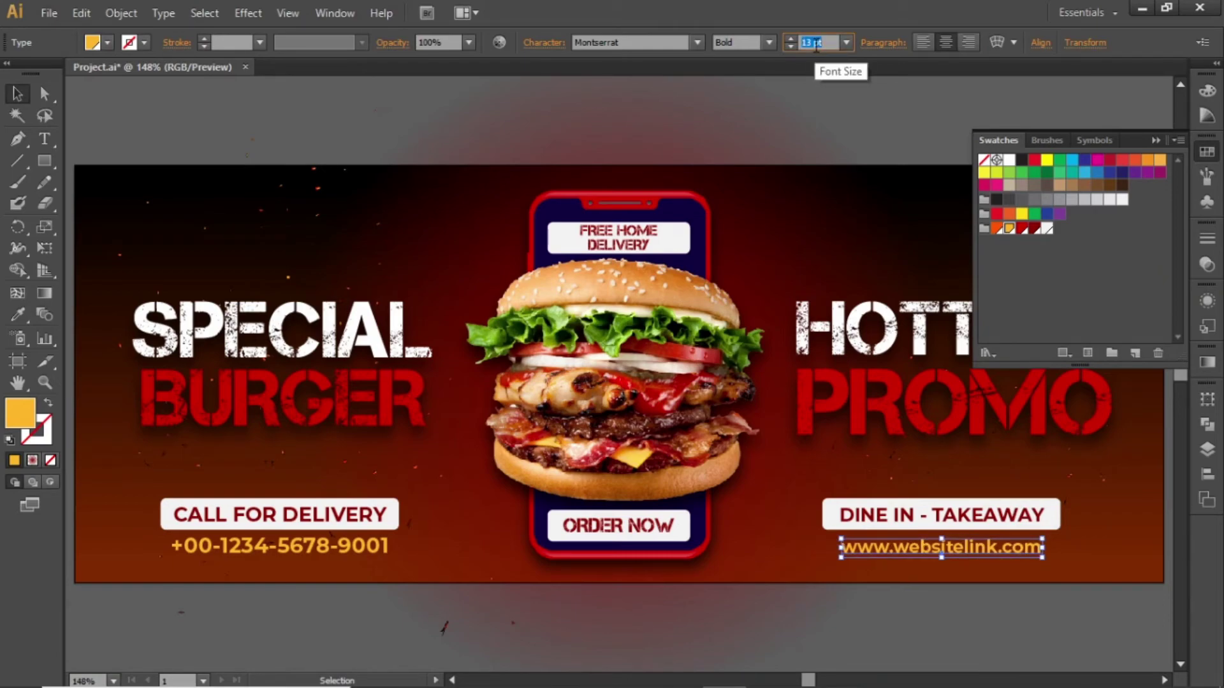
left_click(820, 205)
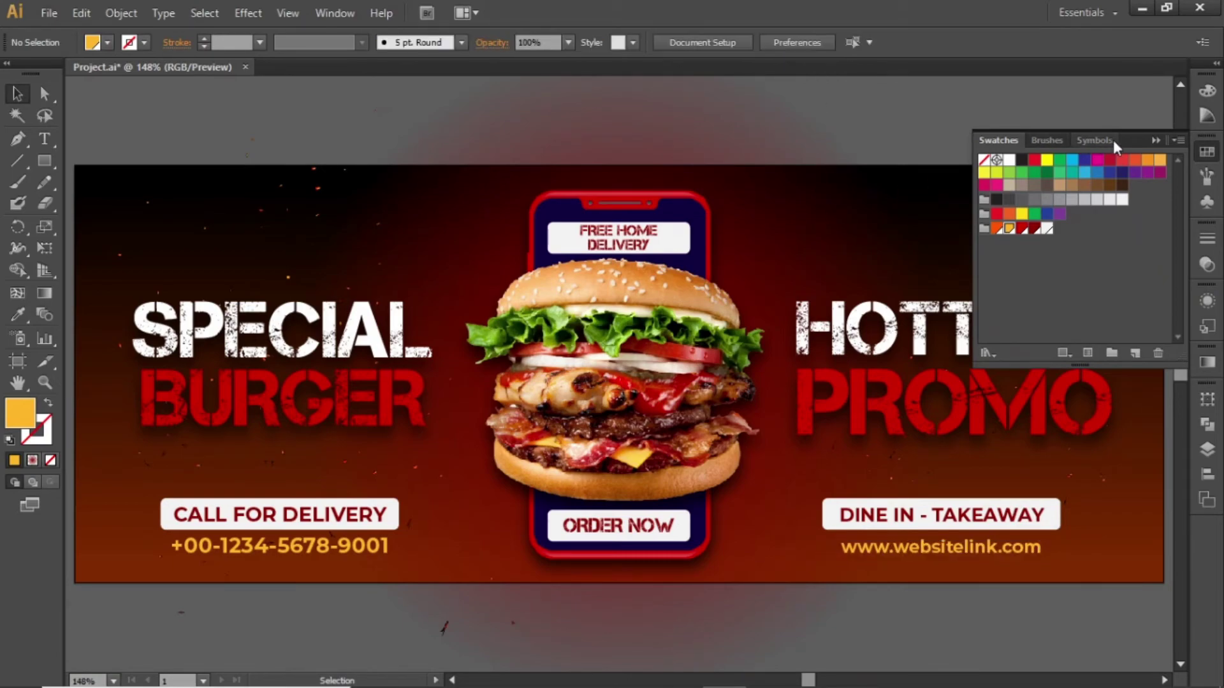
left_click(1152, 143)
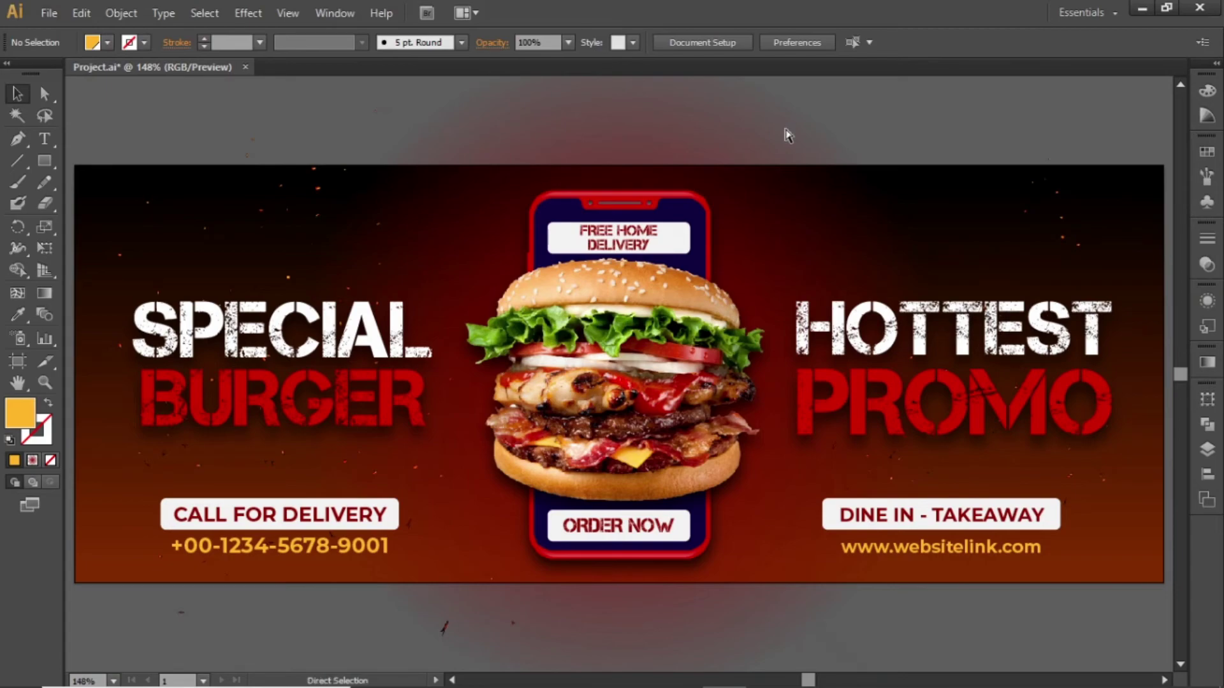
Place the Red Smoke image from the Video Project folder into the banner and centre it horizontally and vertically on the artboard.
key("ctrl+1")
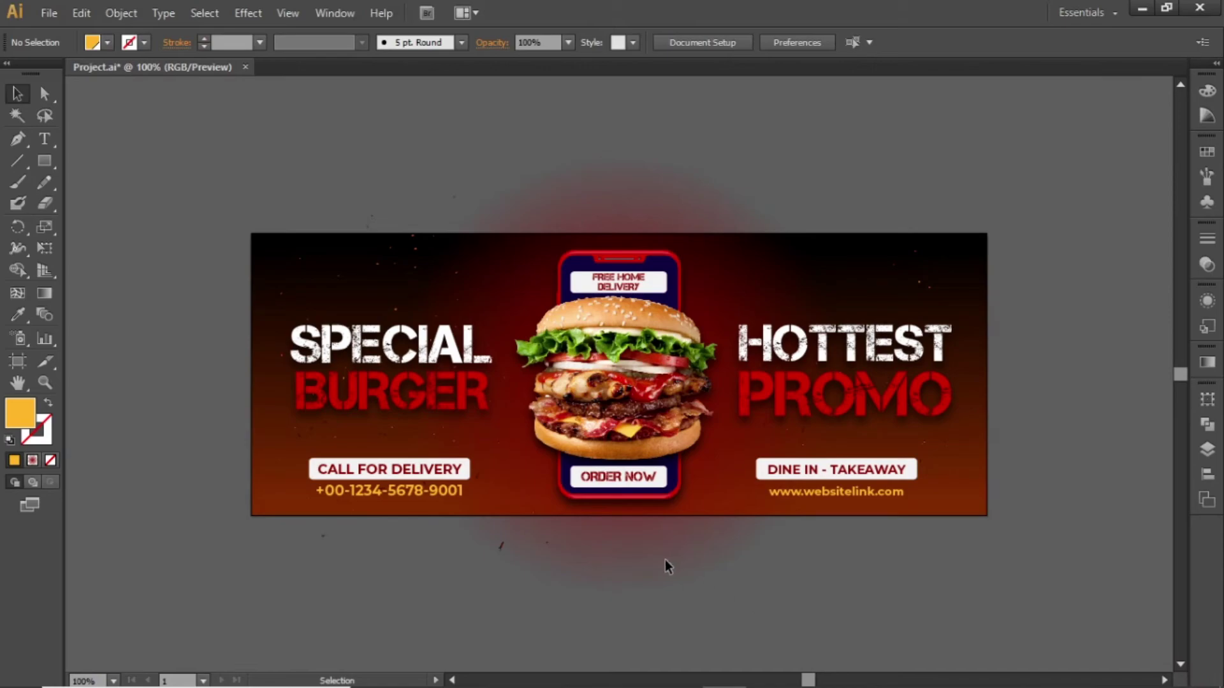
left_click(504, 668)
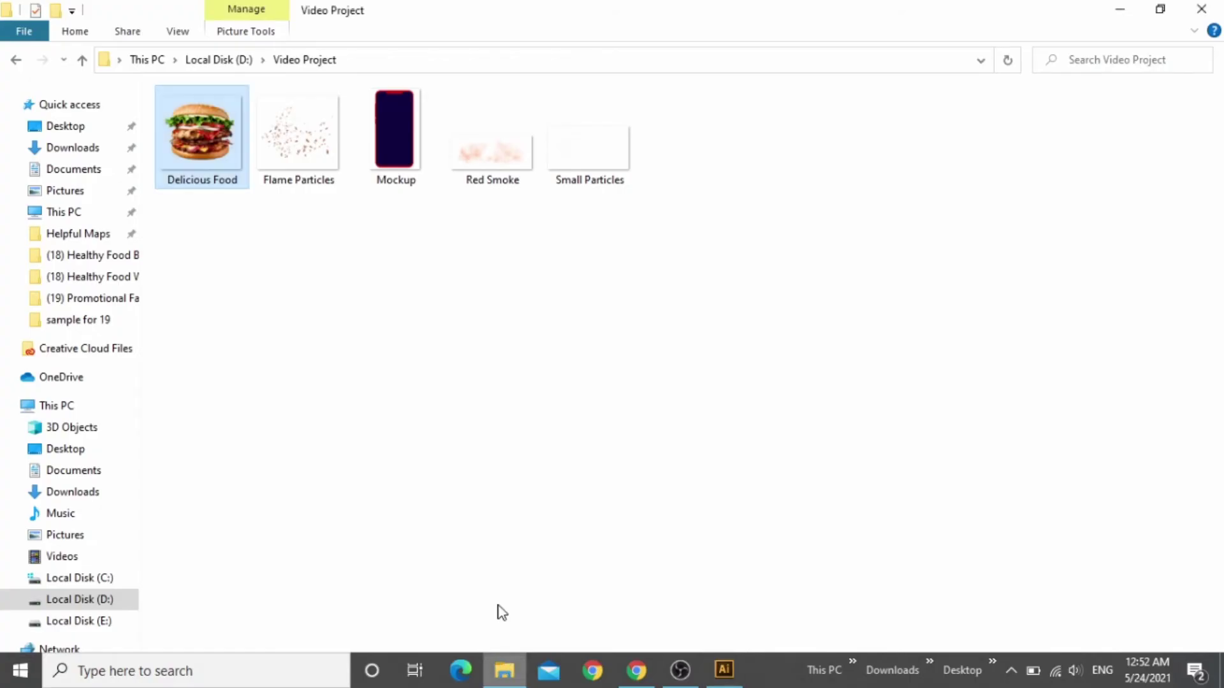
left_click(495, 320)
left_click_drag(483, 152, 609, 376)
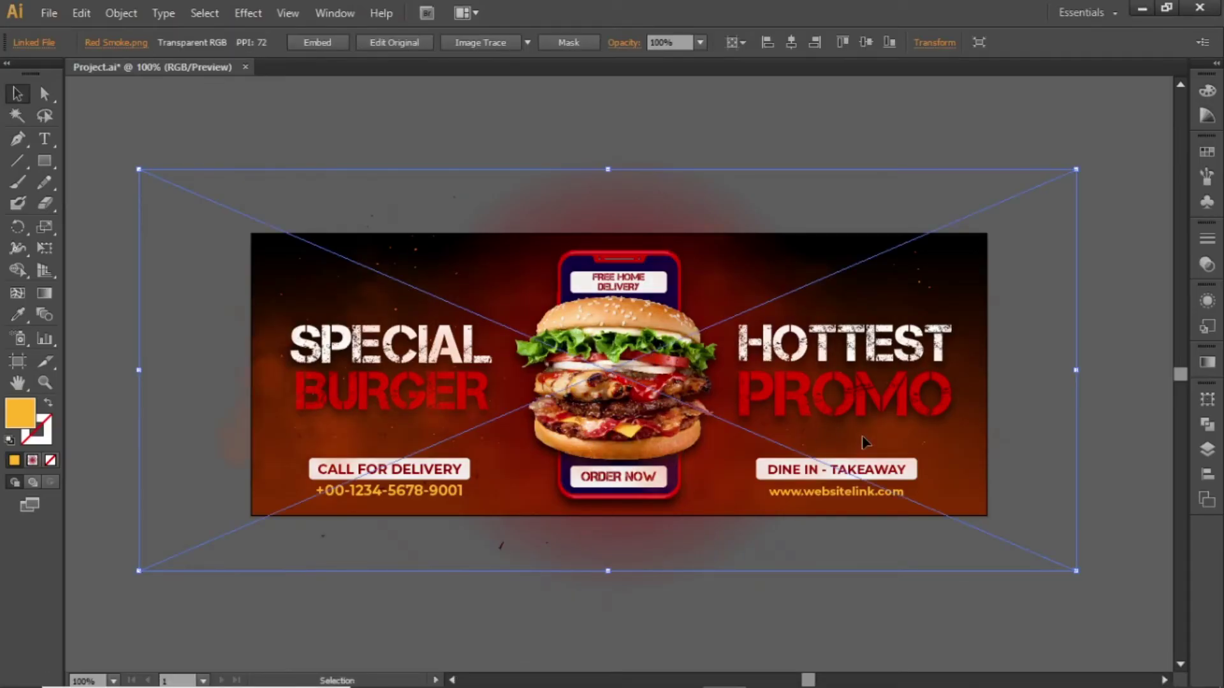
left_click(1206, 474)
left_click(1033, 425)
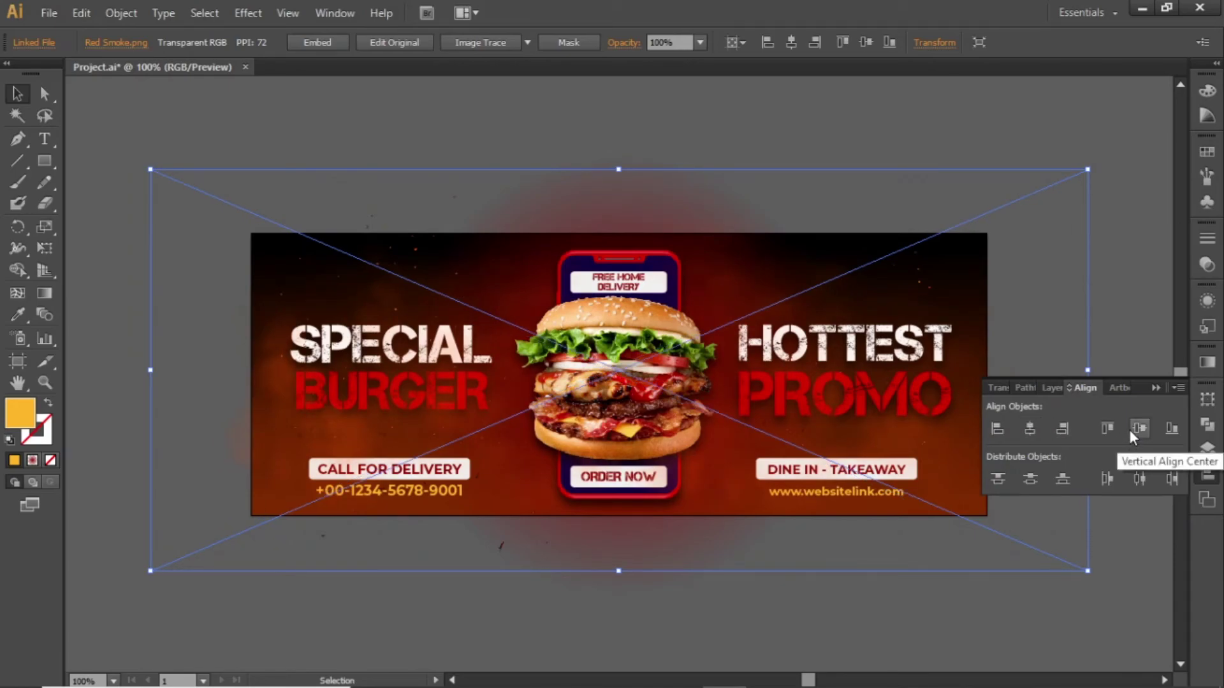
left_click(1129, 429)
left_click(1150, 386)
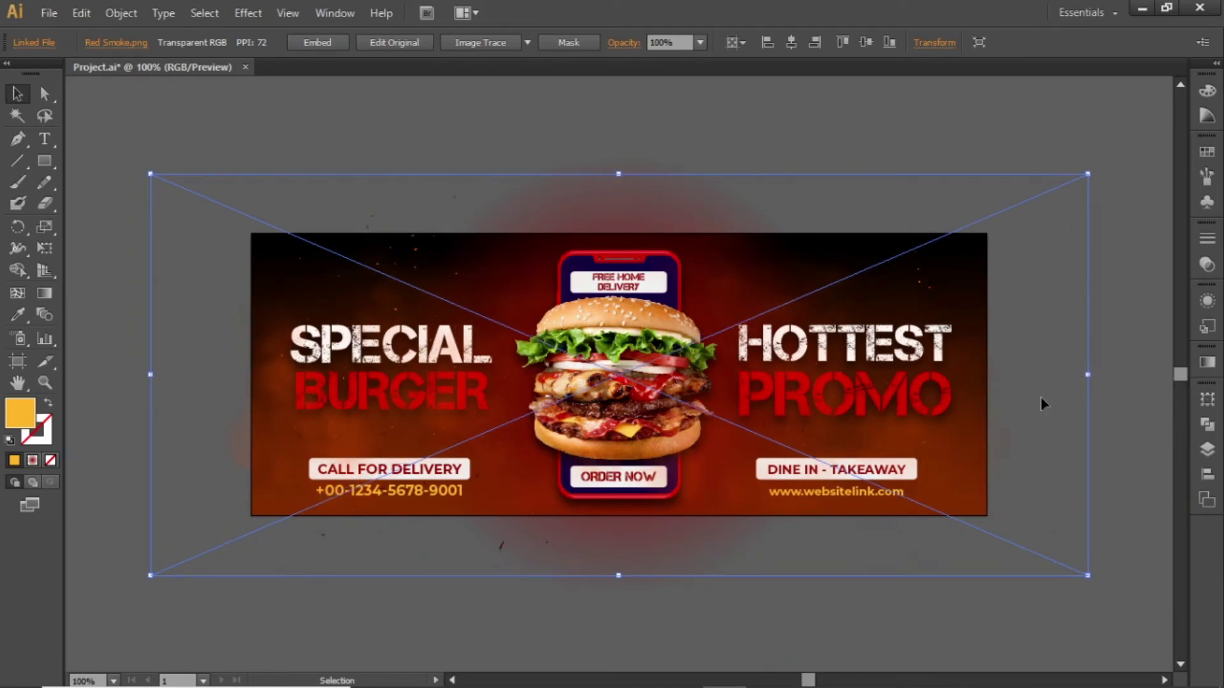
Scale the red smoke proportionally to just wider than the banner and move it straight down over the lower edge.
left_click_drag(1087, 375, 1005, 376)
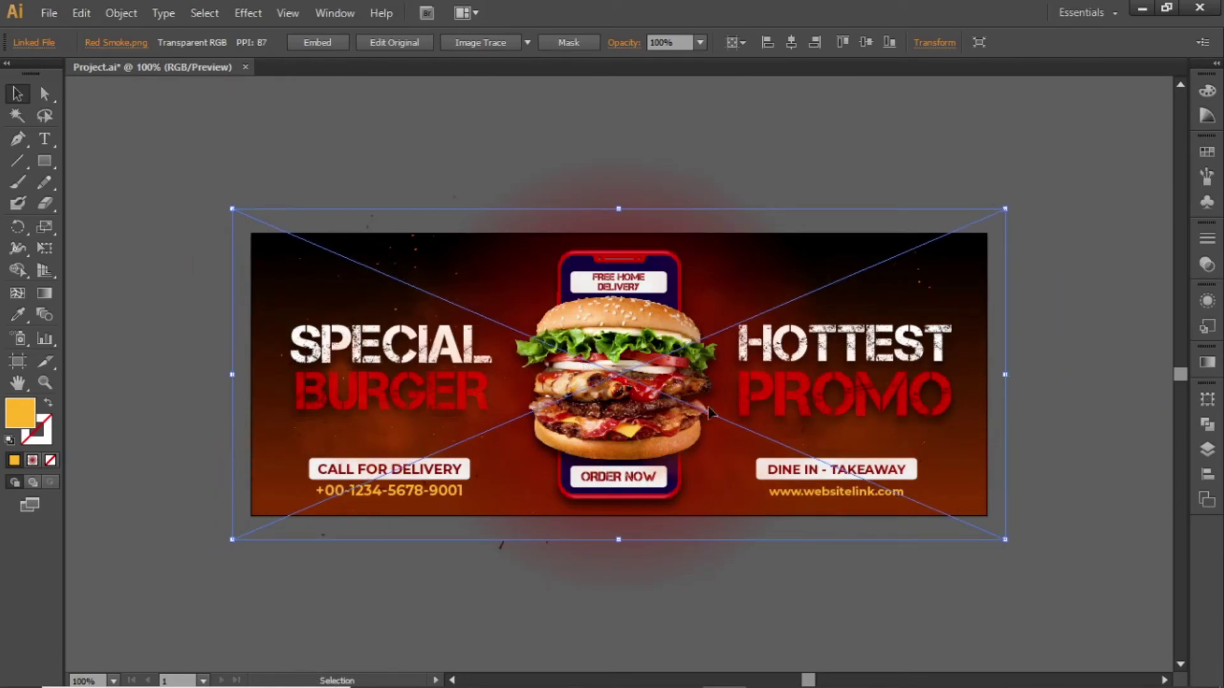
left_click_drag(682, 376, 680, 447)
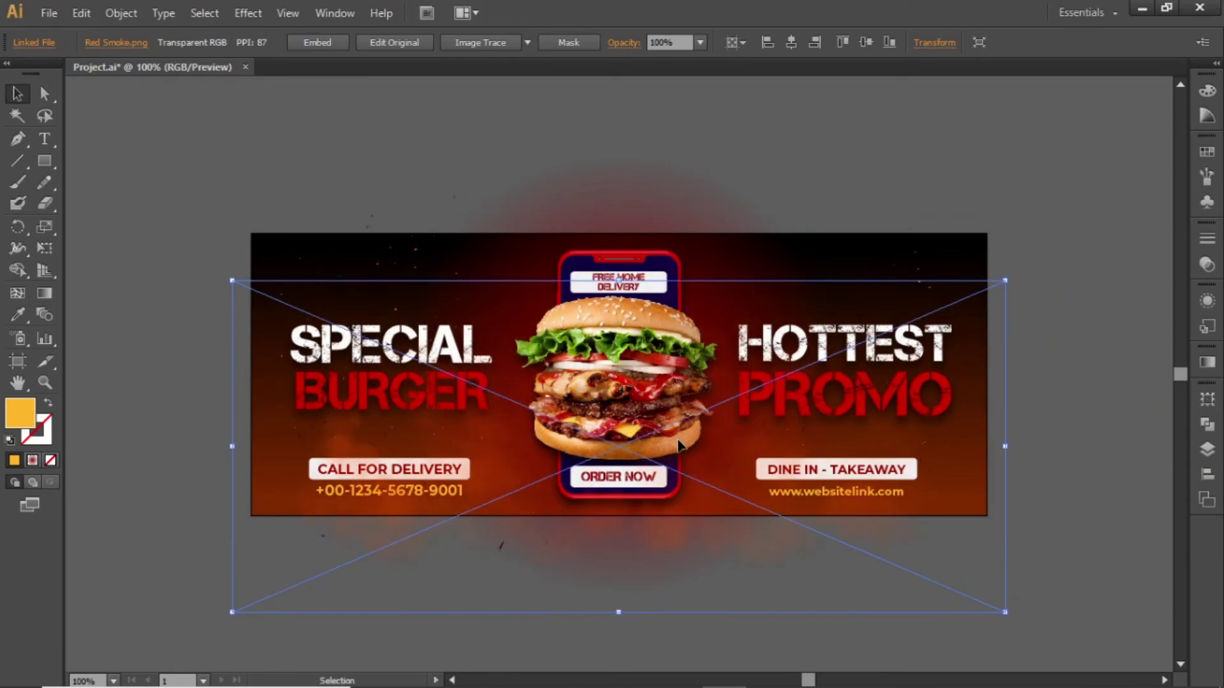
left_click(1052, 367)
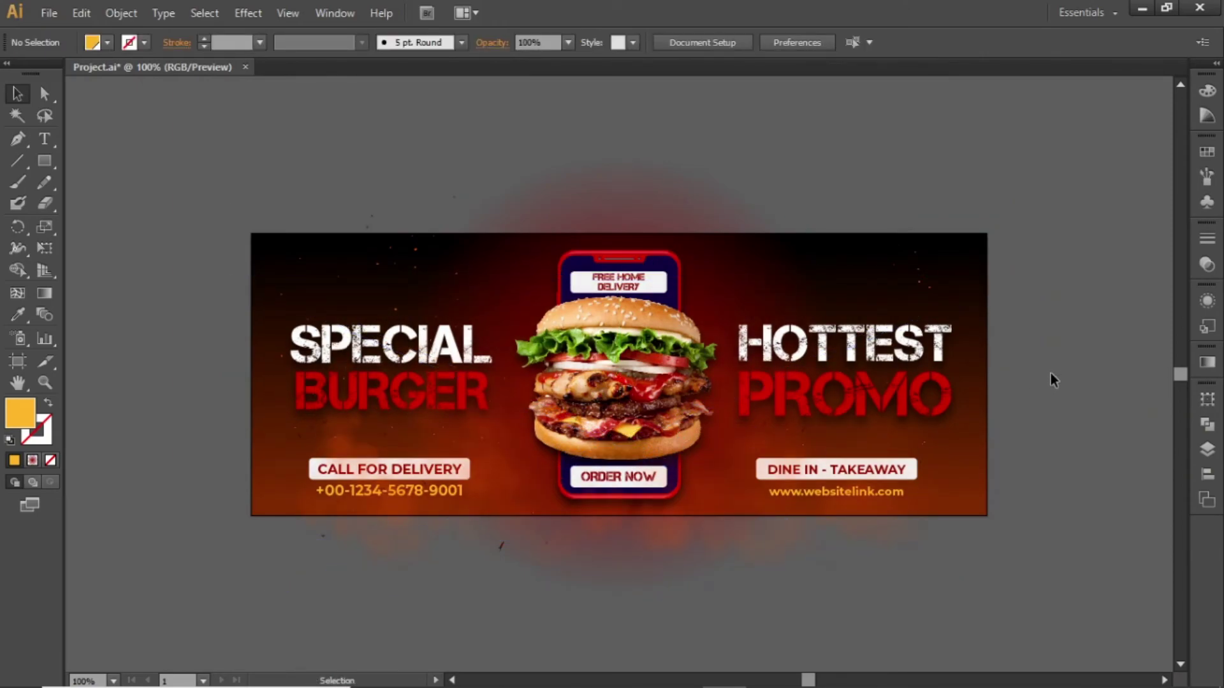
Place the Flame Particles image from the Video Project folder, centre it on the artboard, and scale it down slightly around its centre.
left_click(502, 673)
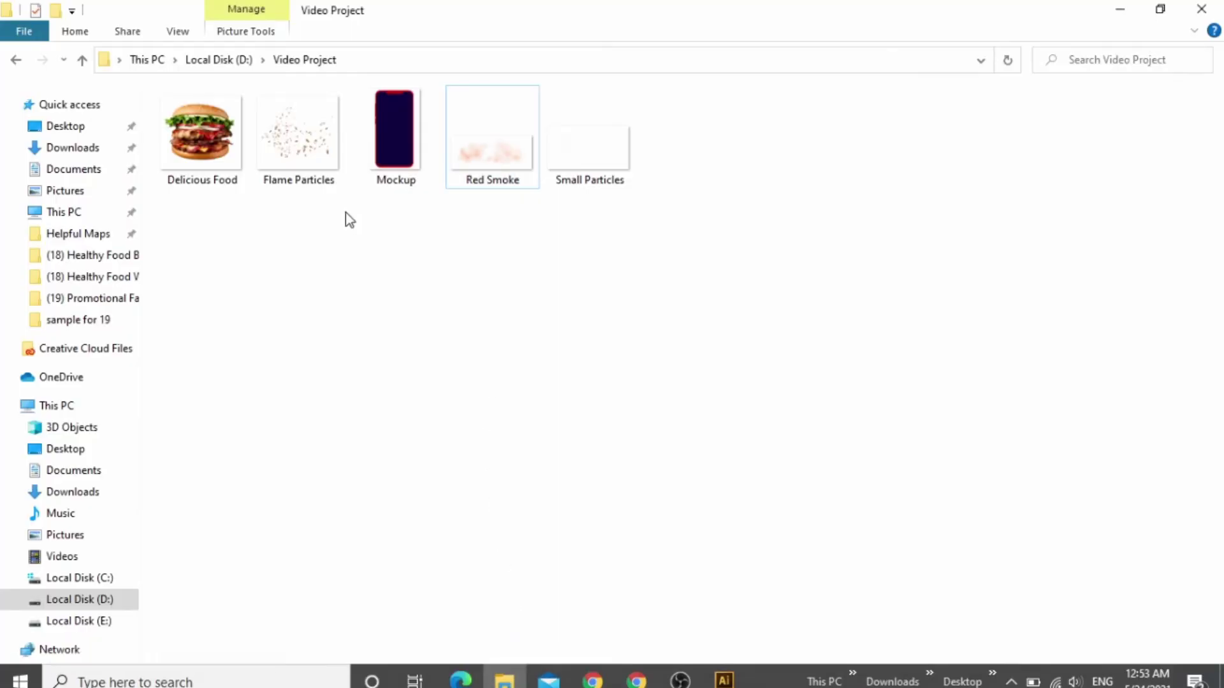
left_click_drag(300, 150, 640, 448)
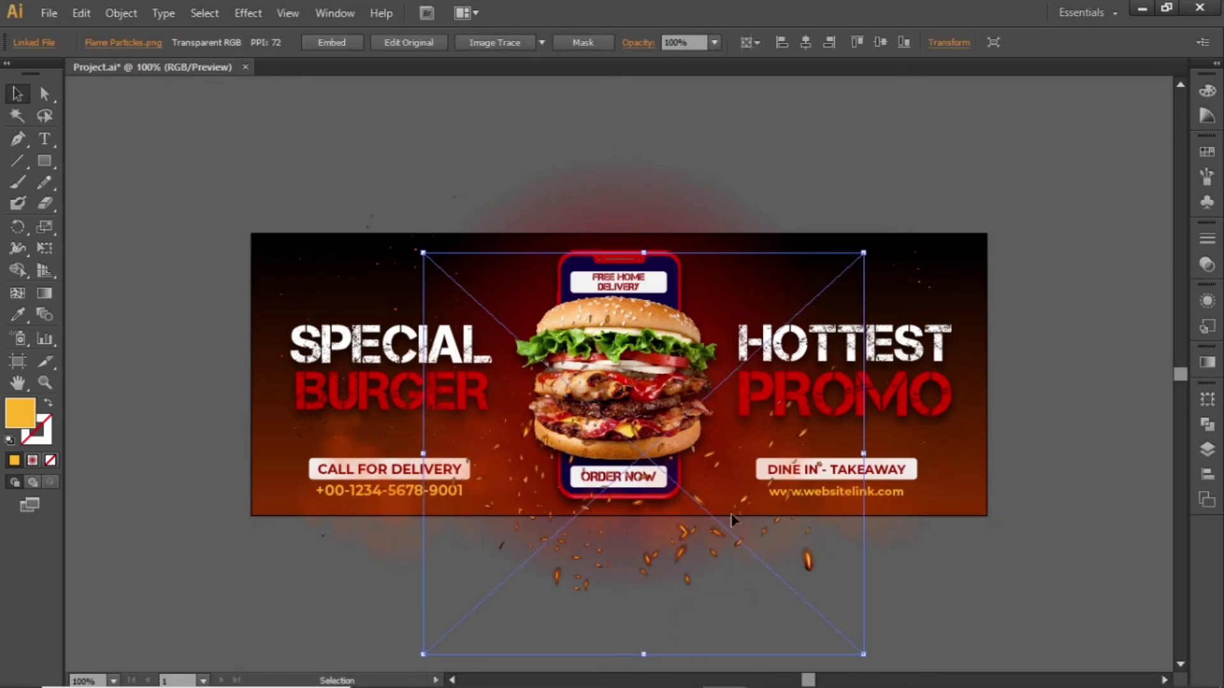
left_click(1207, 475)
left_click(1029, 428)
left_click(1139, 429)
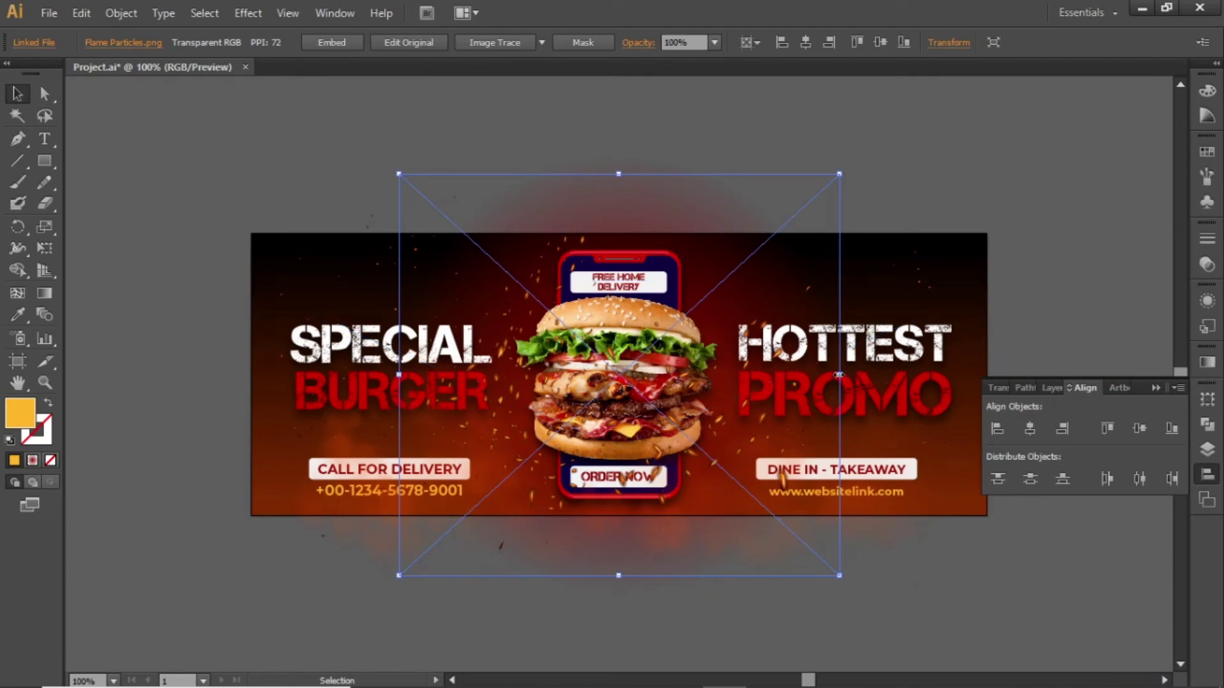
left_click_drag(839, 375, 826, 374)
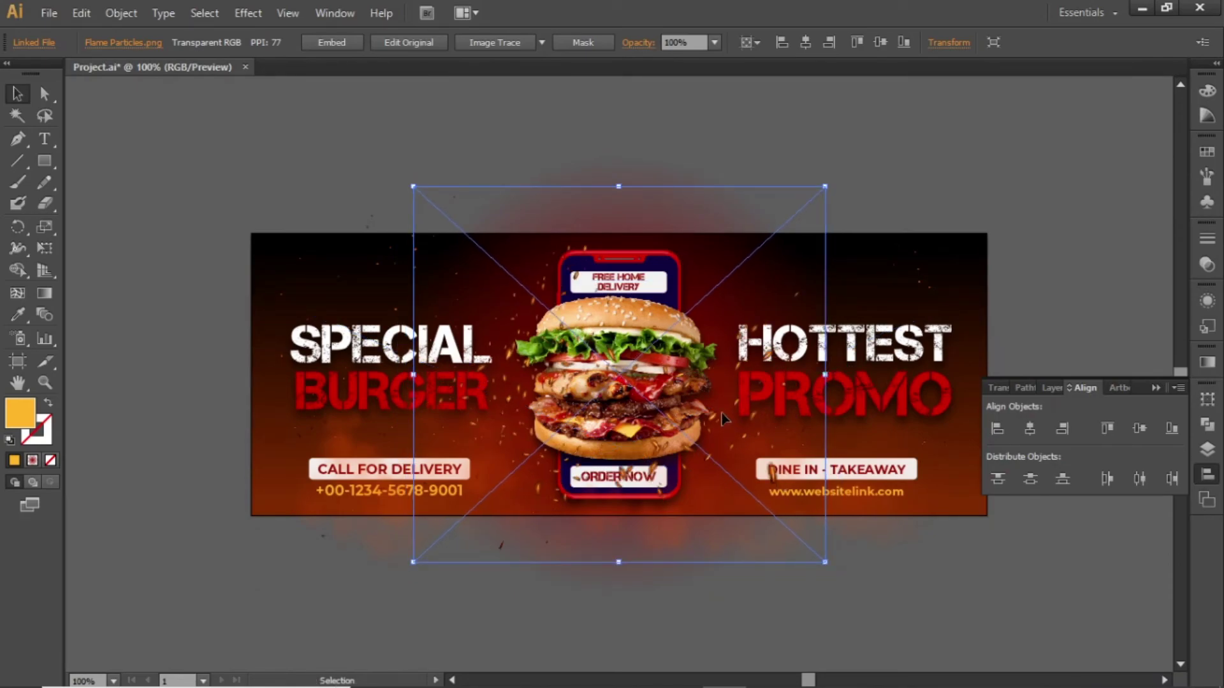
Move the flame particles image up and slightly left so its lower edge sits just below the banner's lower edge.
left_click_drag(714, 414, 687, 356)
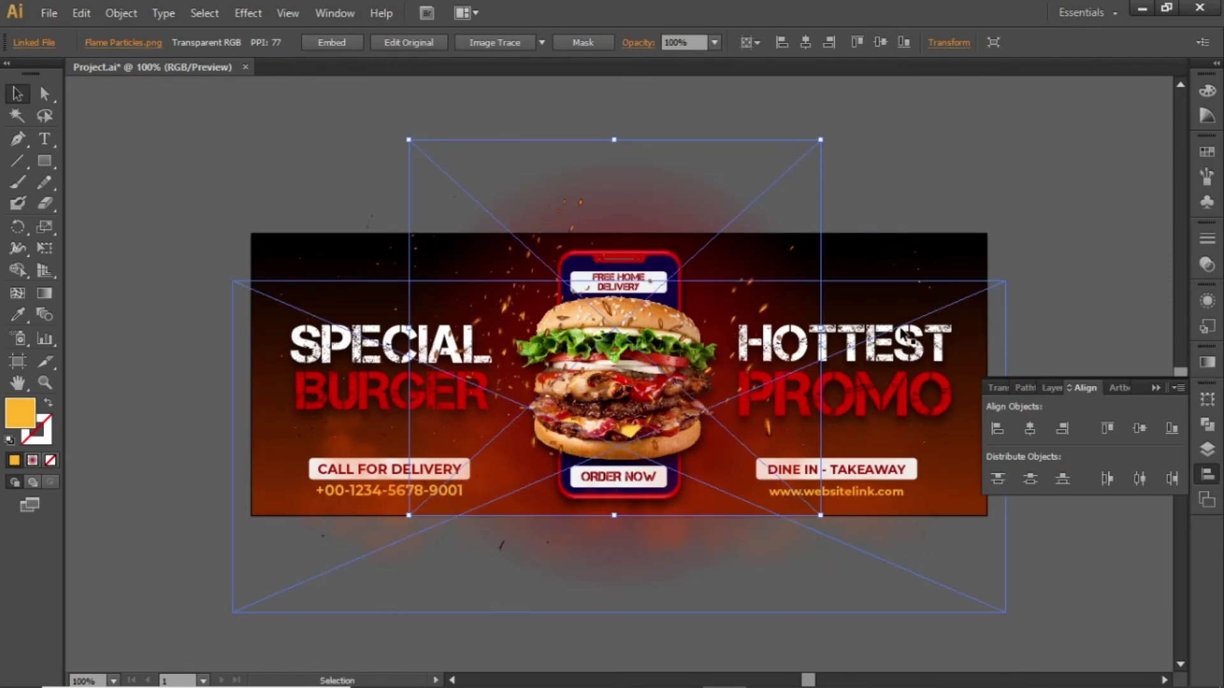
key("Down")
key("Down")
key("Down")
key("Down")
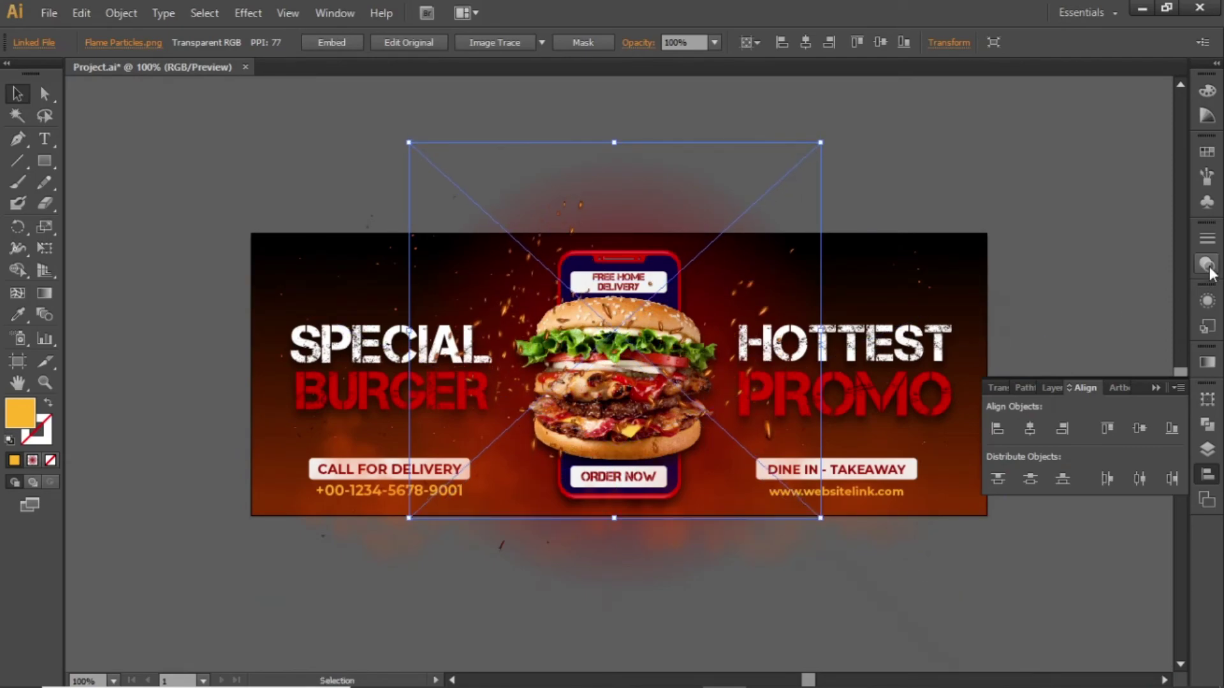
left_click(1141, 254)
left_click(1153, 388)
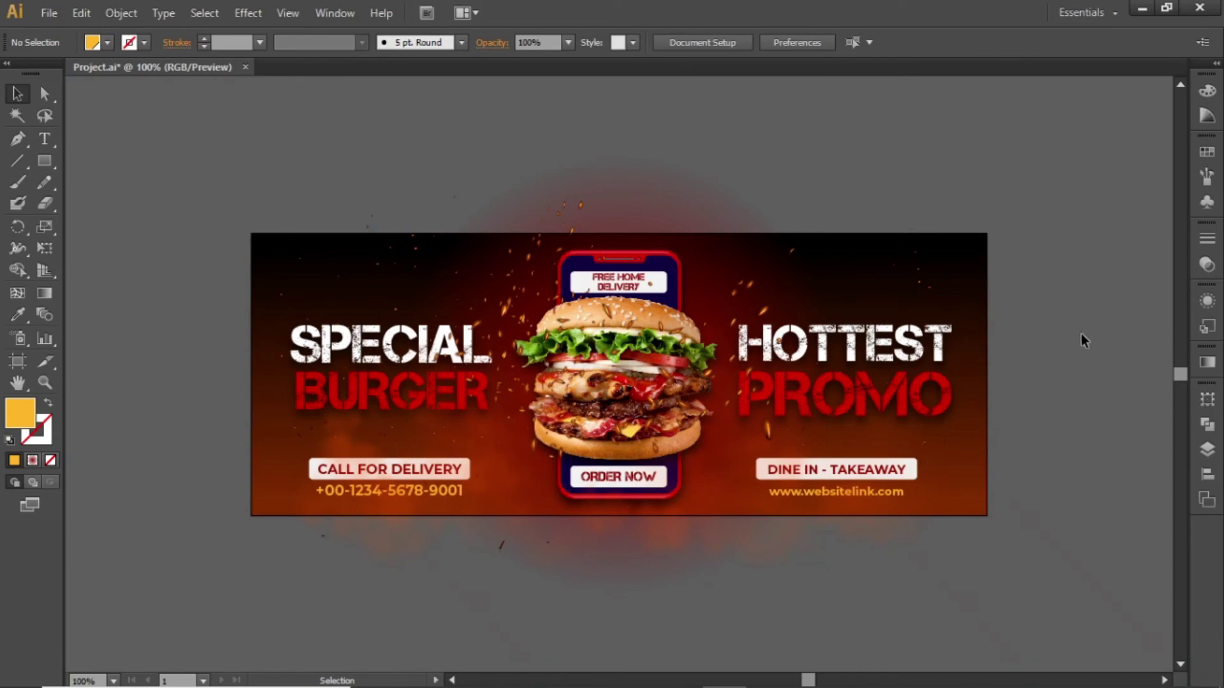
Unlock all locked objects in the artwork and leave nothing selected.
left_click(122, 13)
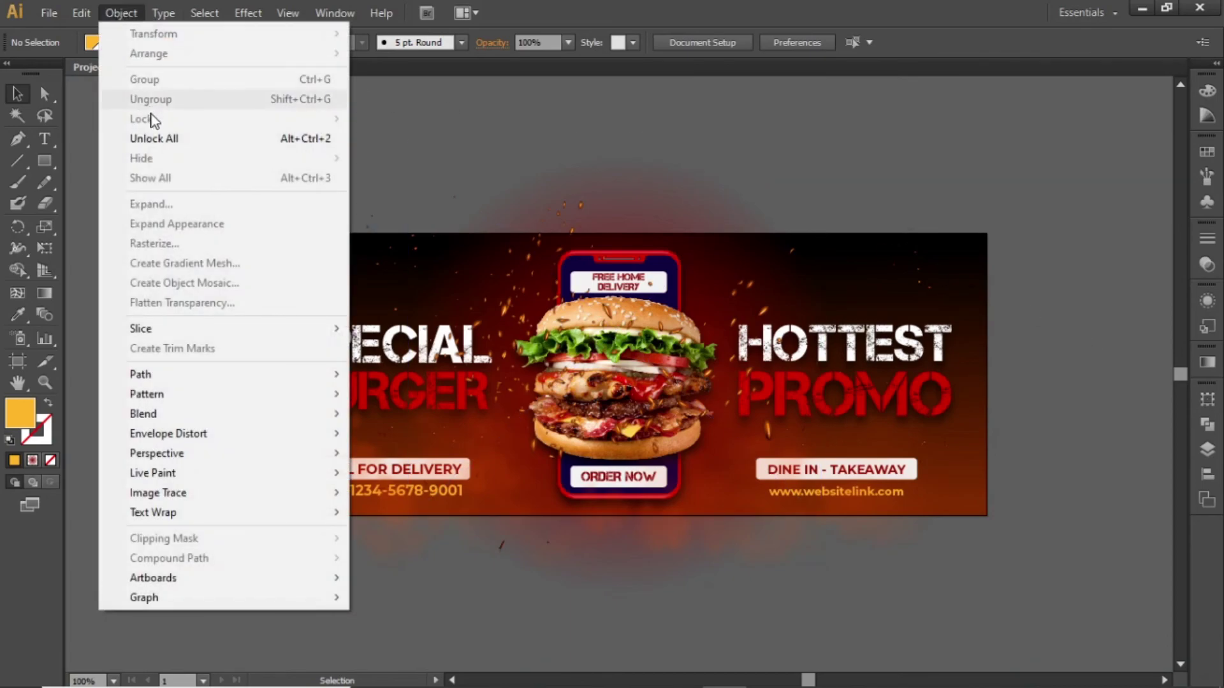
left_click(204, 139)
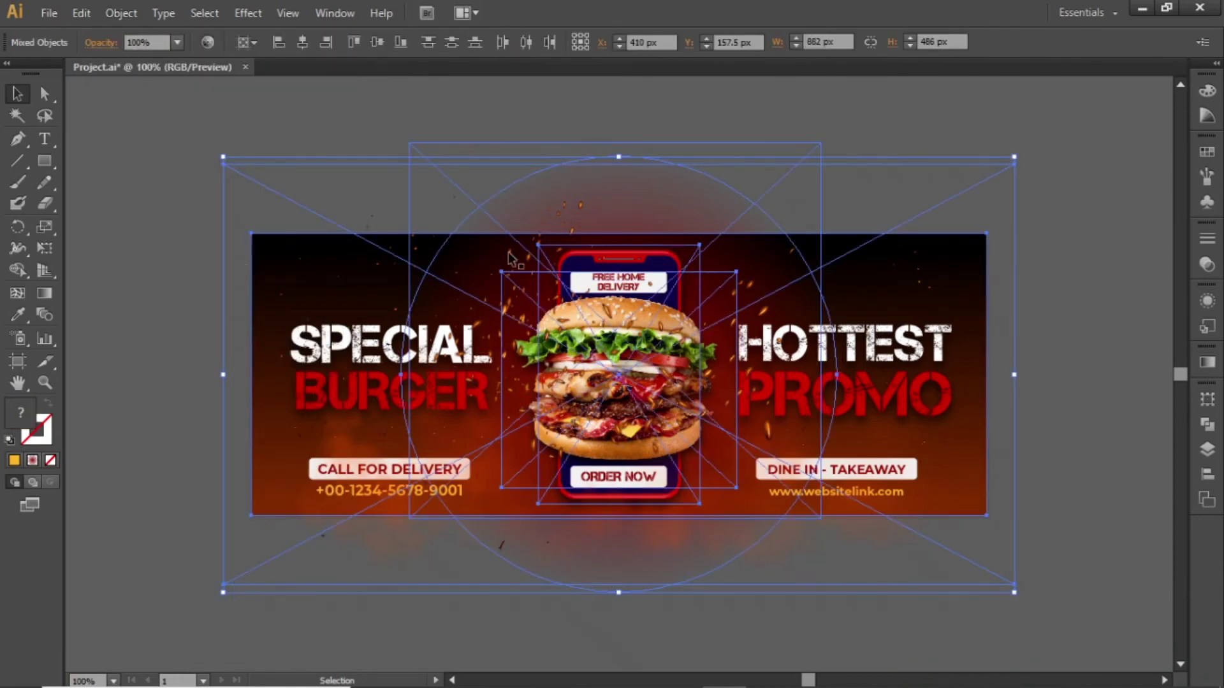
left_click(542, 335, "shift")
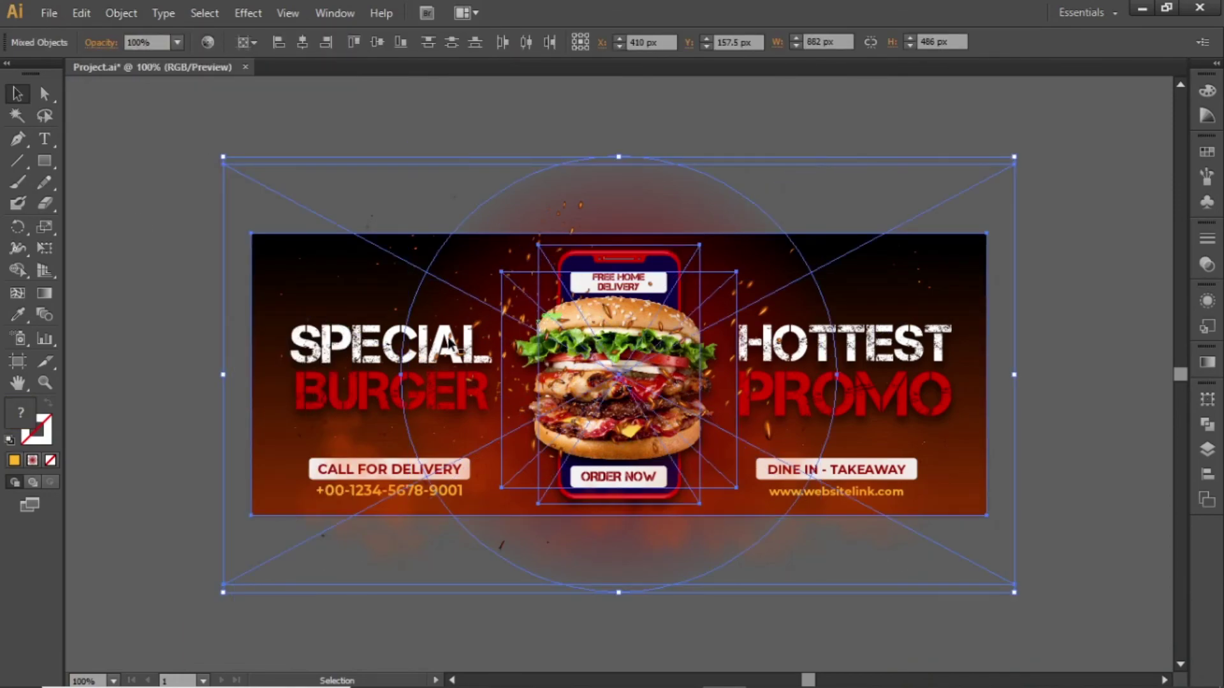
left_click(158, 281)
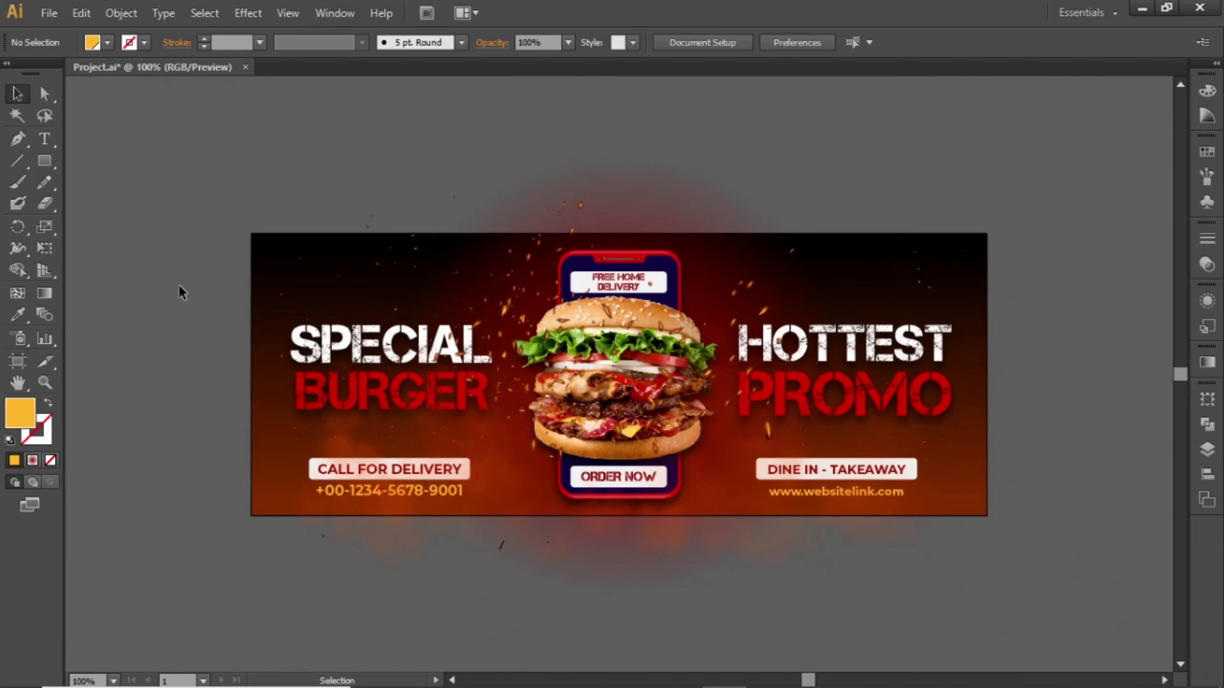
Draw a rectangle over the whole artwork that exactly covers the artboard from corner to corner.
left_click(53, 163)
left_click_drag(249, 233, 986, 515)
key("v")
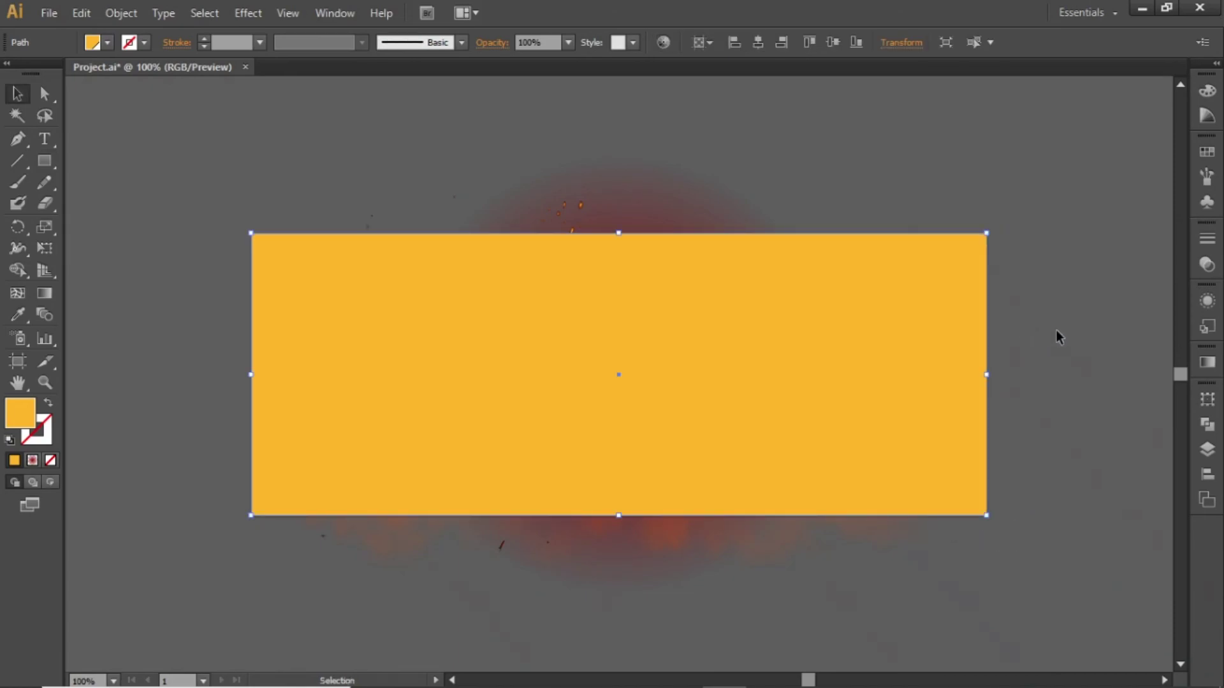
key("ctrl+shift+a")
Make a clipping mask from all objects, using the artboard-sized rectangle to trim the overhanging smoke, glow and particles.
key("ctrl+a")
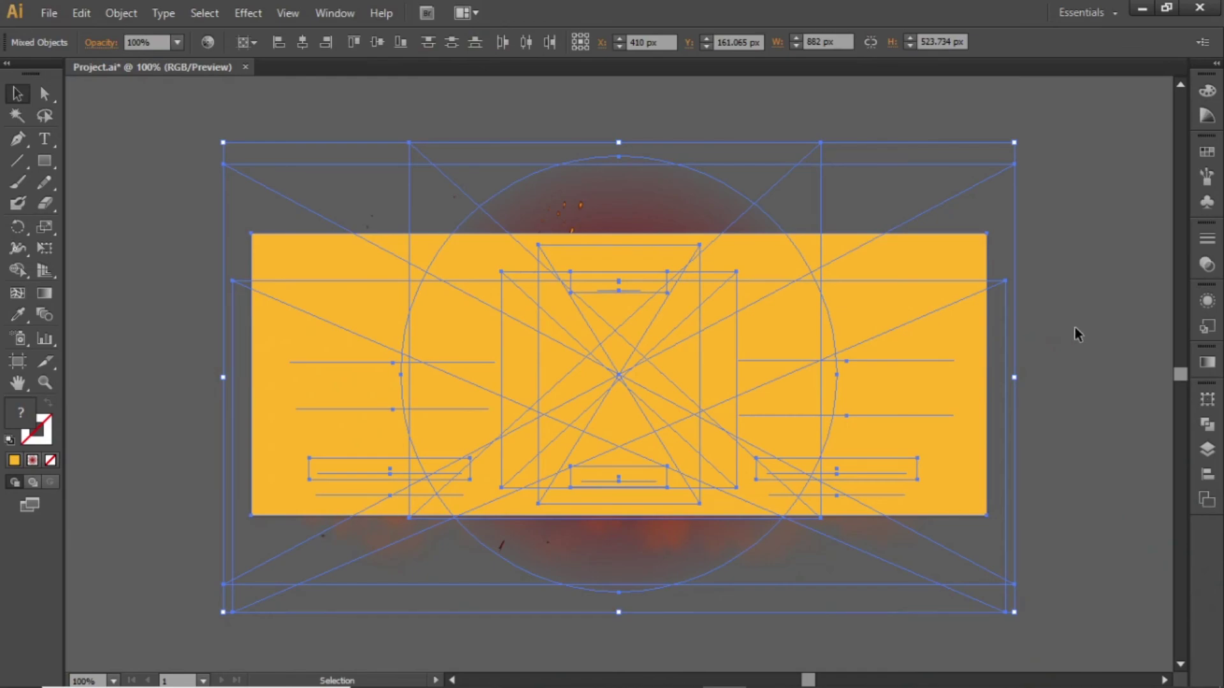
left_click(115, 16)
mouse_move(271, 538)
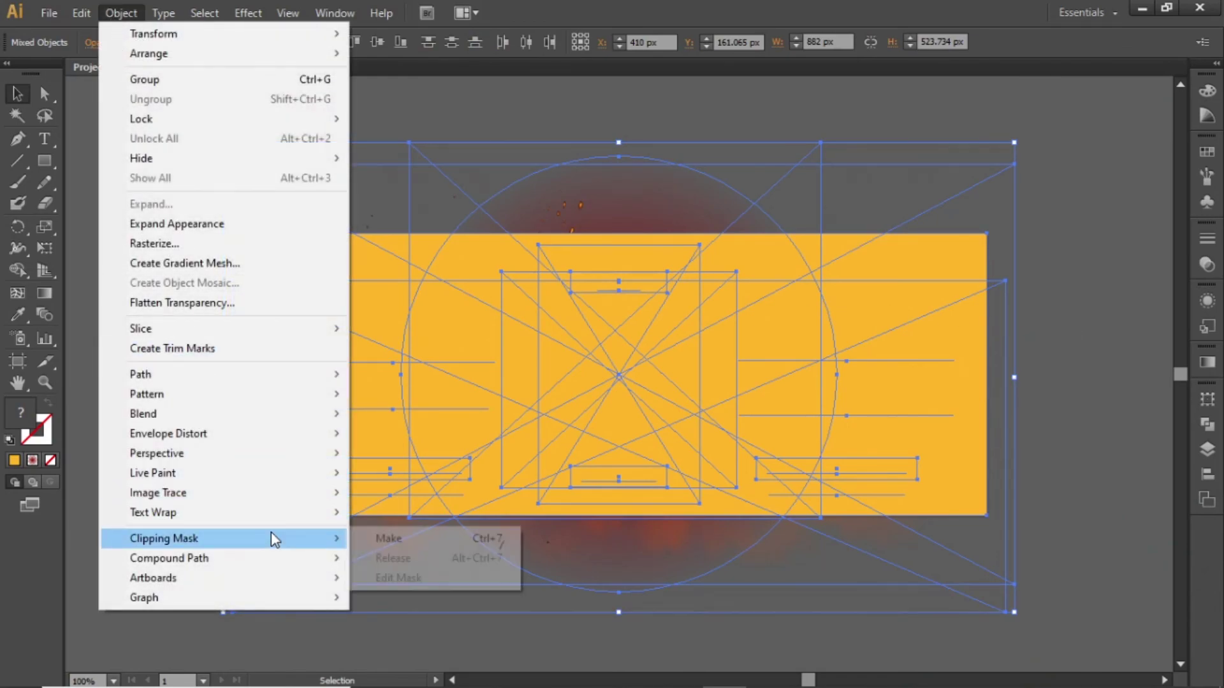
left_click(439, 550)
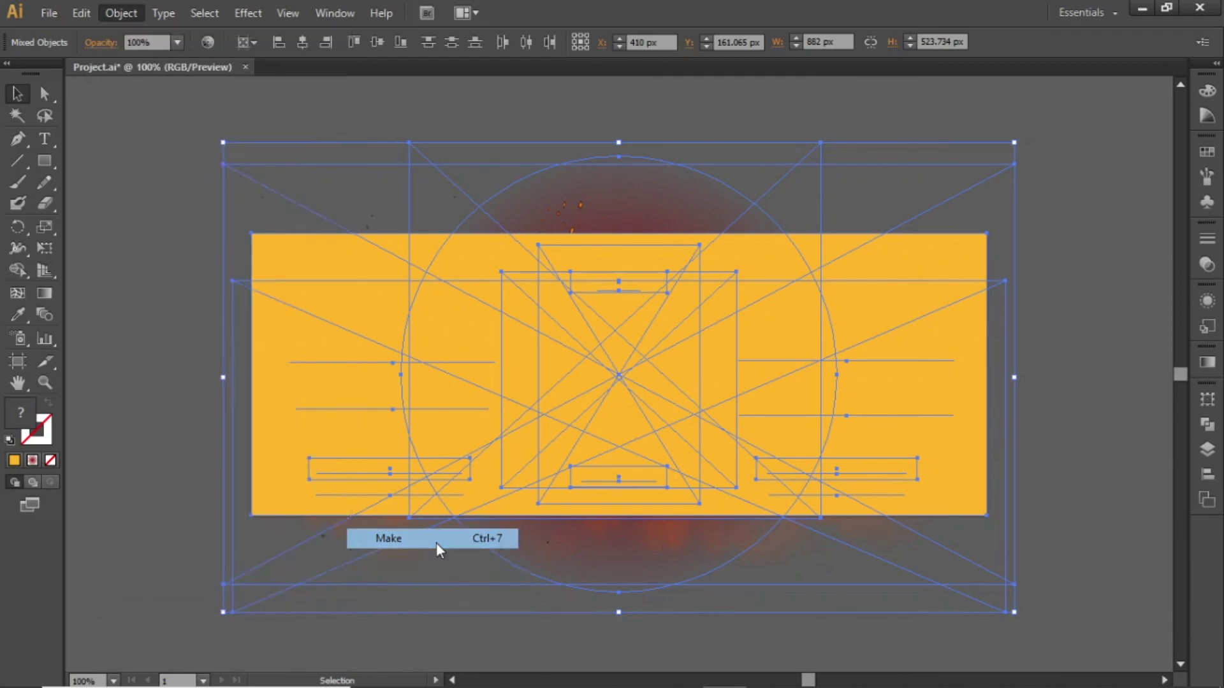
left_click(1056, 351)
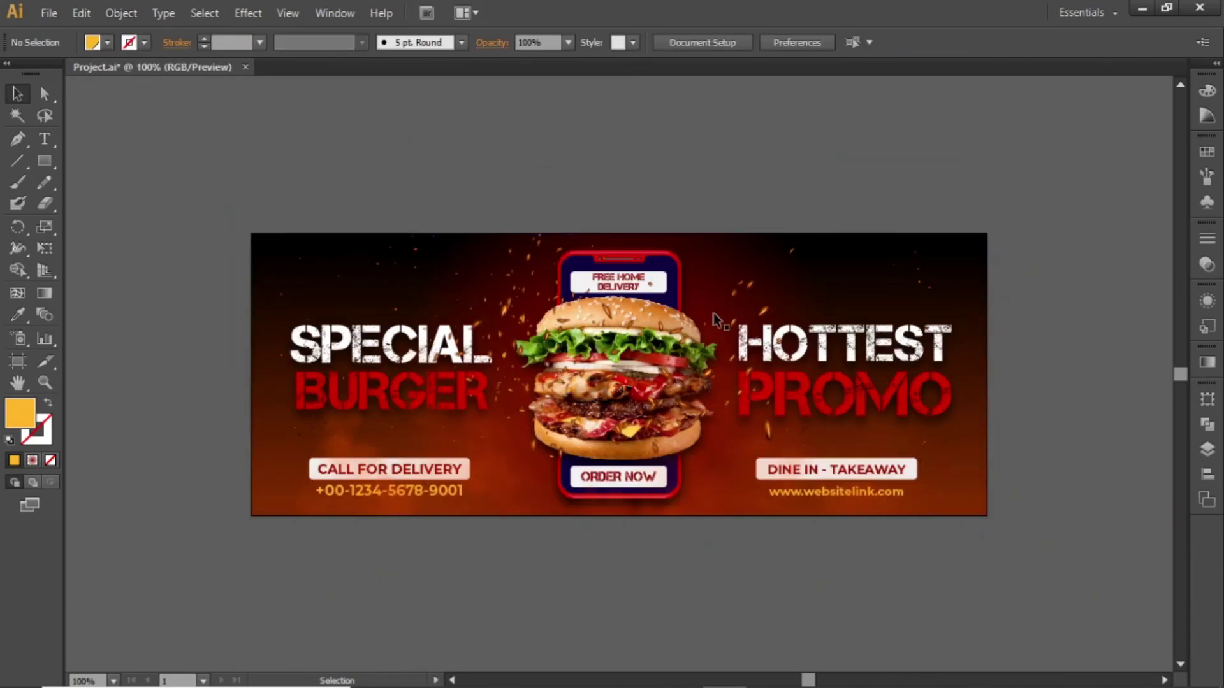